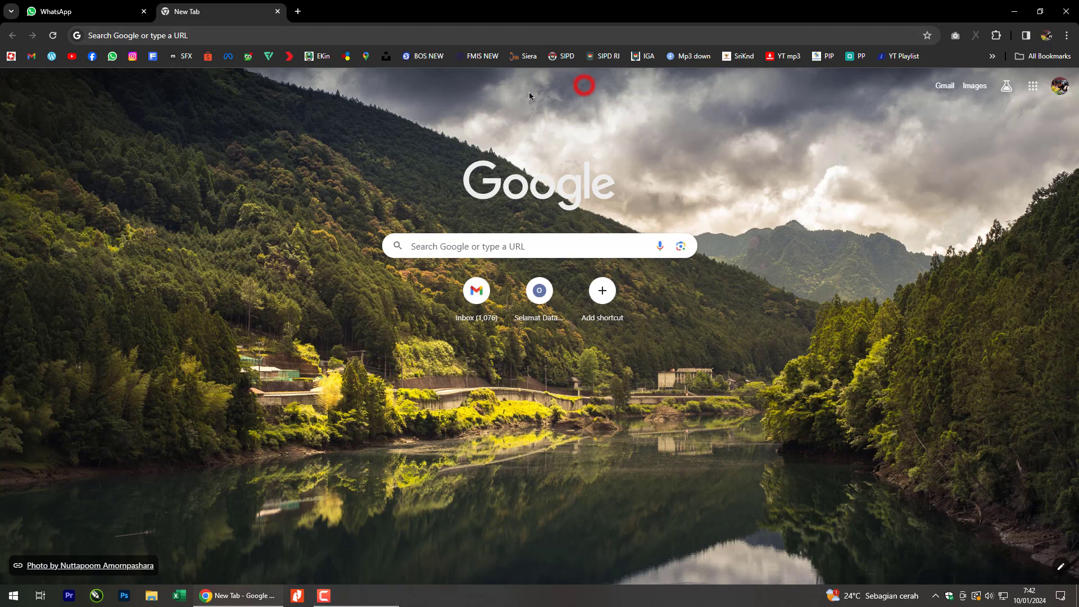
Load the LPSE Kabupaten Magetan site (lpse.magetan.go.id/eproc4) from the bookmarks bar.
{"action": "left_click", "coordinate": [309, 90]}
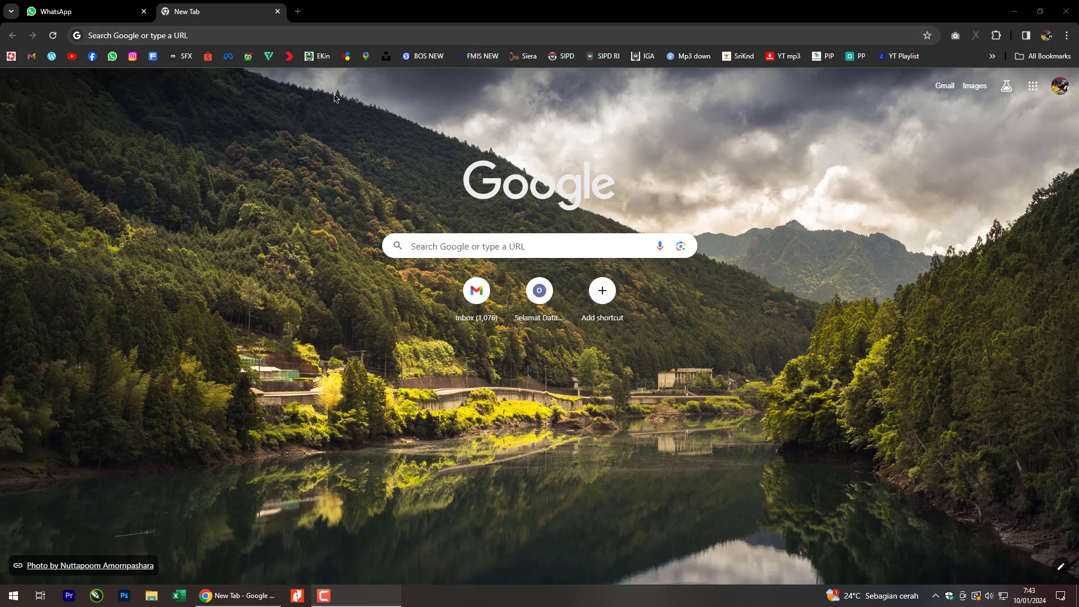
{"action": "left_click", "coordinate": [346, 57]}
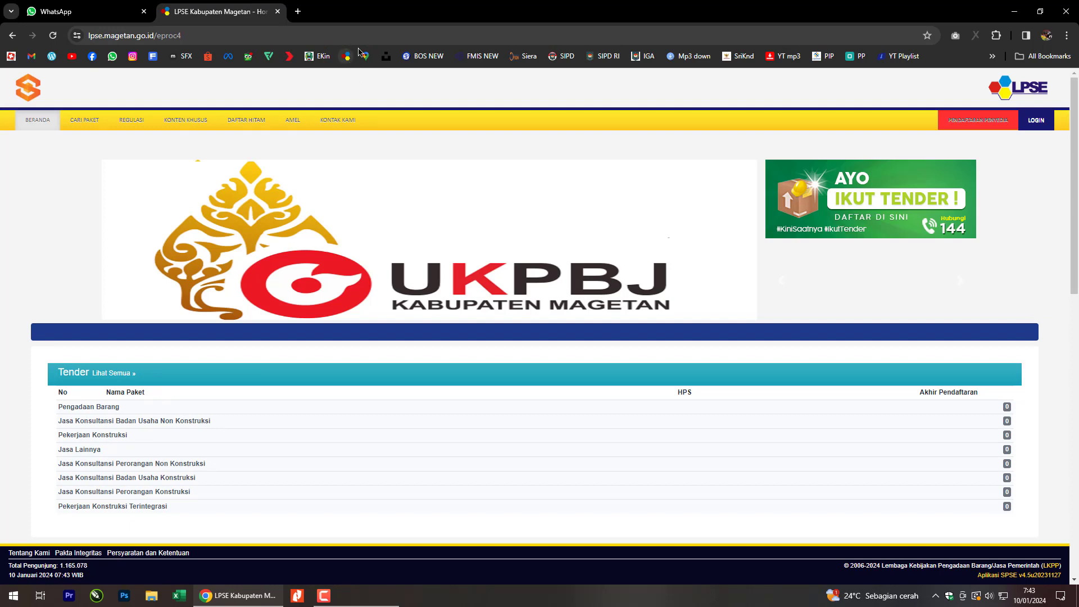
Log in as a NON PENYEDIA official with the captcha security code to reach the PPK tender list.
{"action": "left_click", "coordinate": [1033, 128]}
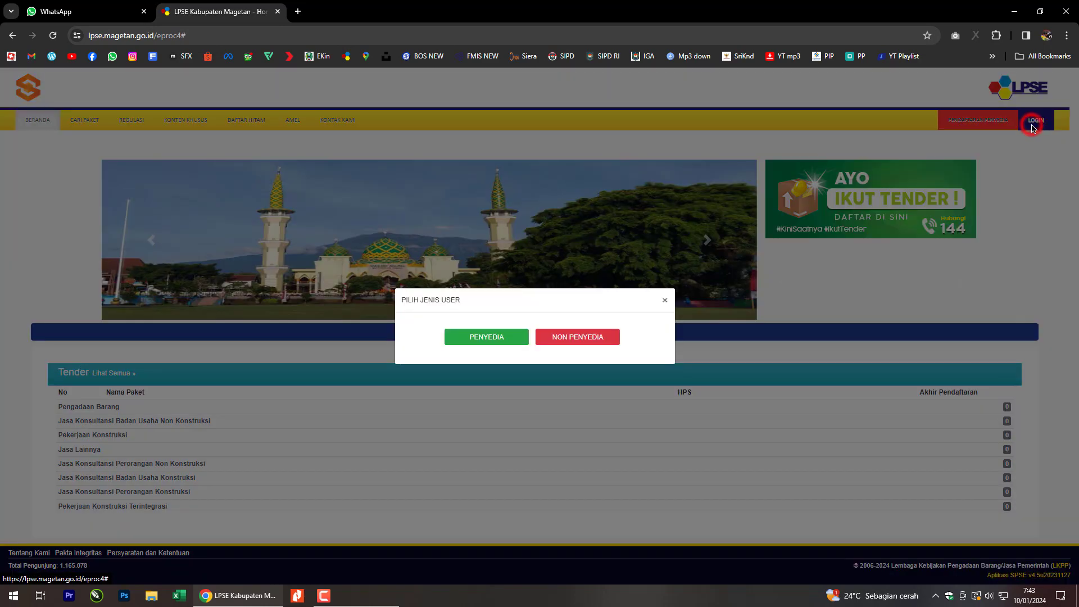
{"action": "left_click", "coordinate": [585, 340]}
{"action": "left_click", "coordinate": [562, 286]}
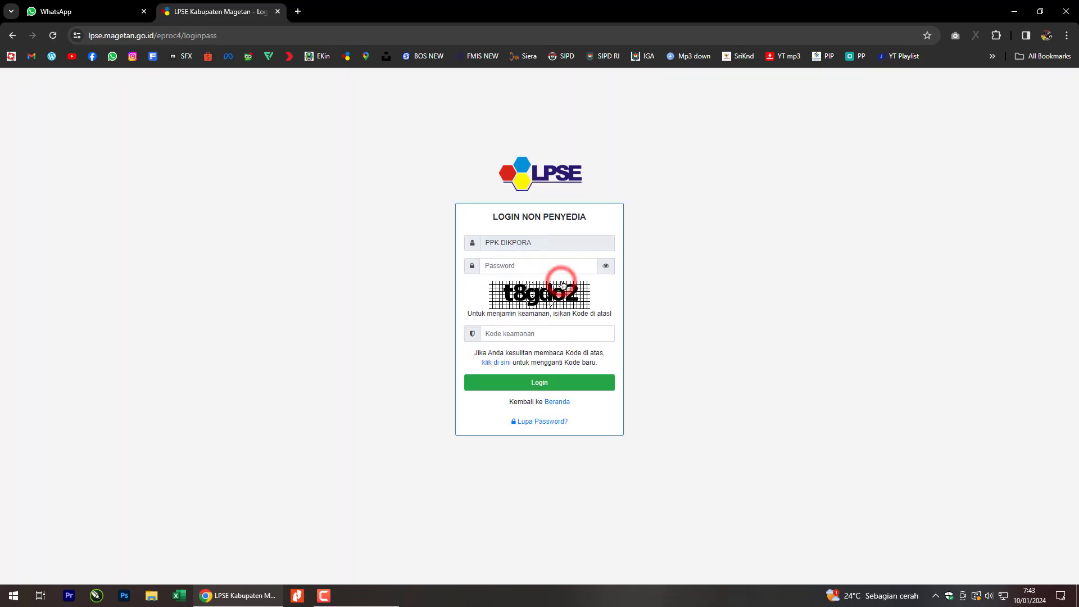
{"action": "left_click", "coordinate": [538, 333]}
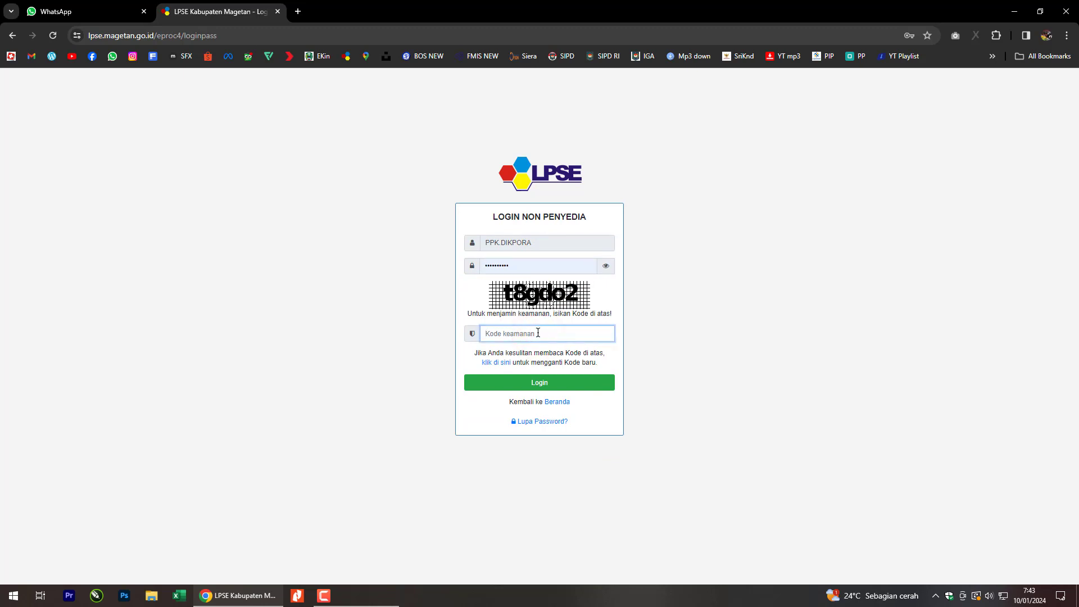
{"action": "type", "text": "t8gdo2"}
{"action": "left_click", "coordinate": [528, 383]}
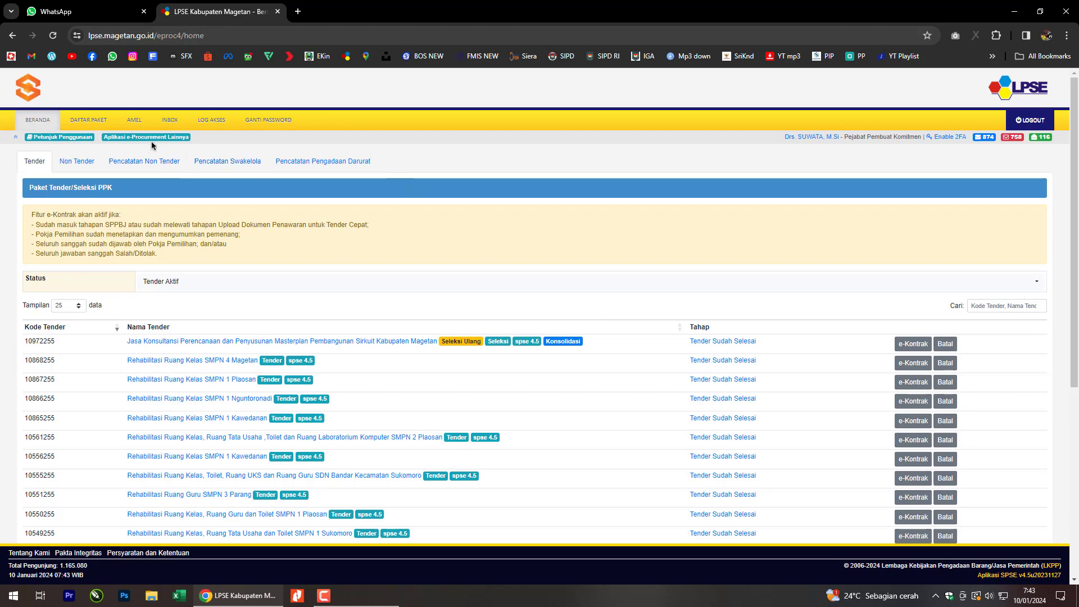
Enter SiRUP production through INAPROC's Aplikasi e-Procurement Lainnya portal.
{"action": "left_click", "coordinate": [148, 137]}
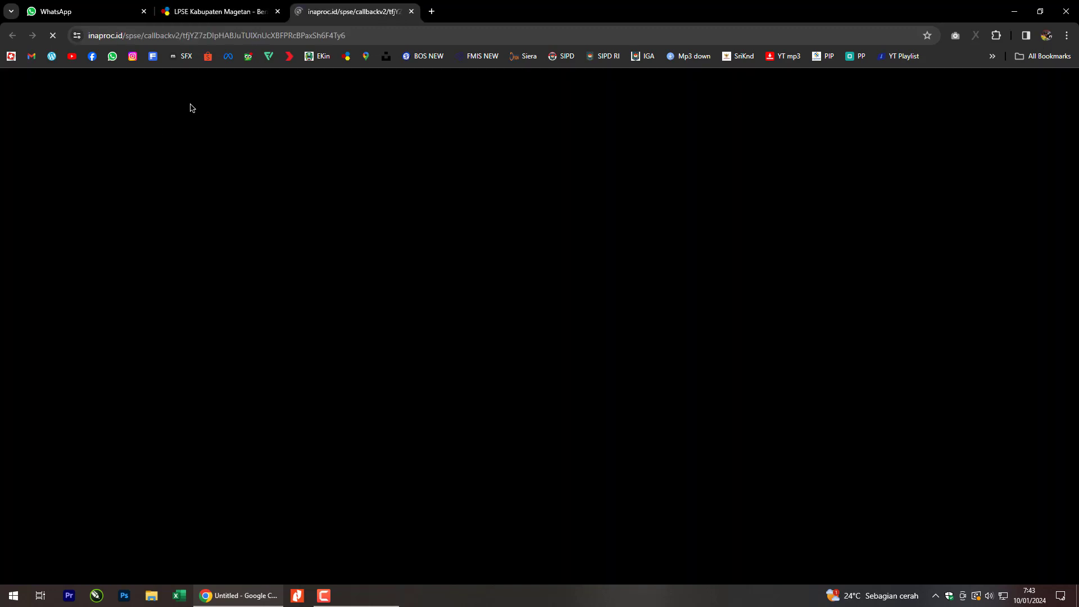
{"action": "scroll", "coordinate": [326, 312], "scroll_direction": "down", "scroll_amount": 4}
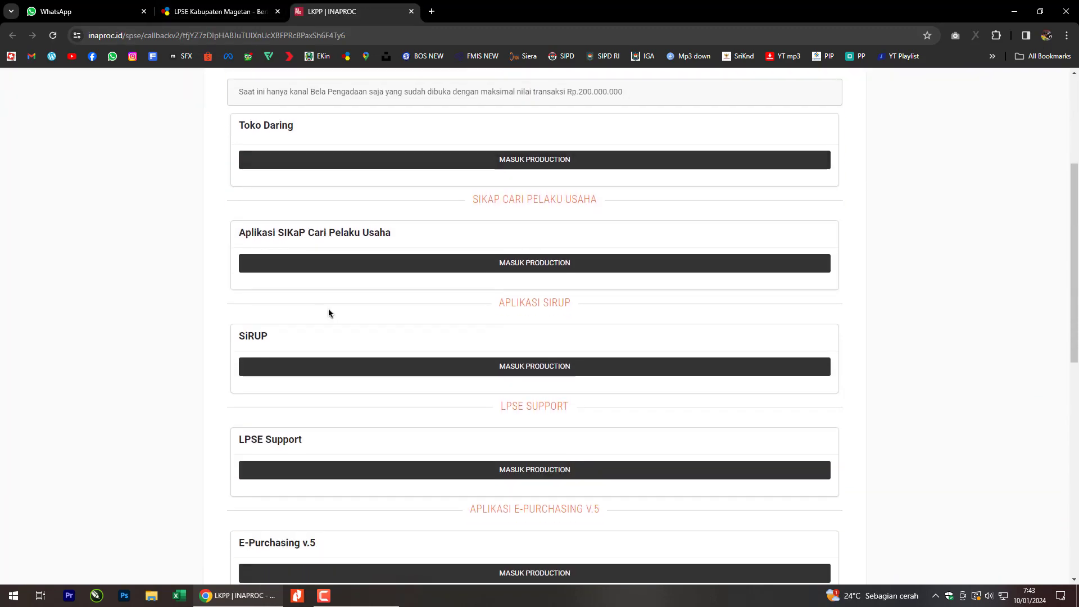
{"action": "left_click", "coordinate": [504, 367]}
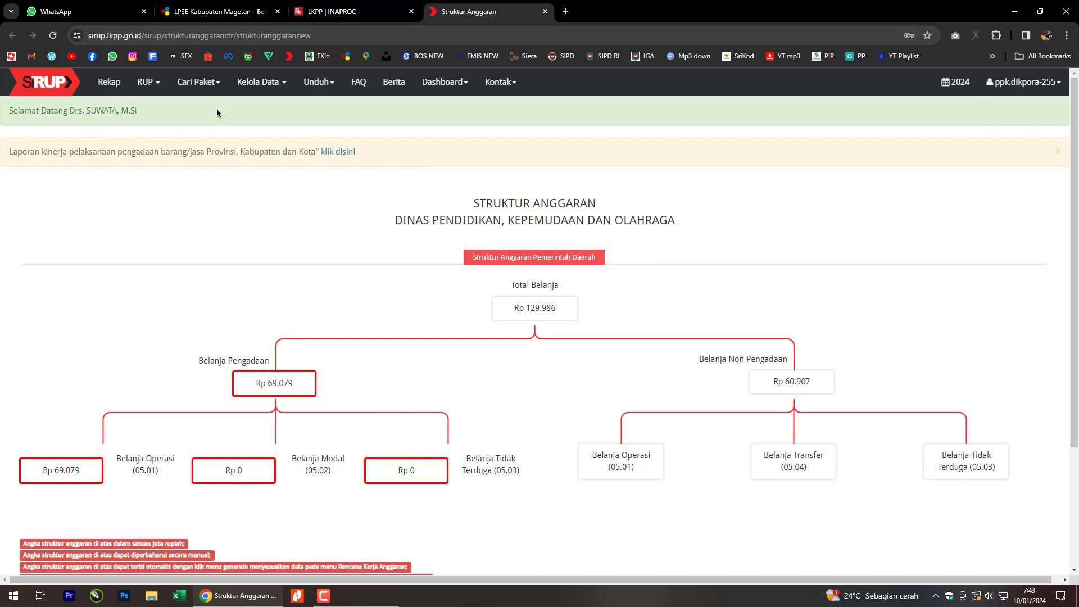
Go to the Rencana Kerja Anggaran 2024 page from the RUP menu.
{"action": "left_click", "coordinate": [145, 82]}
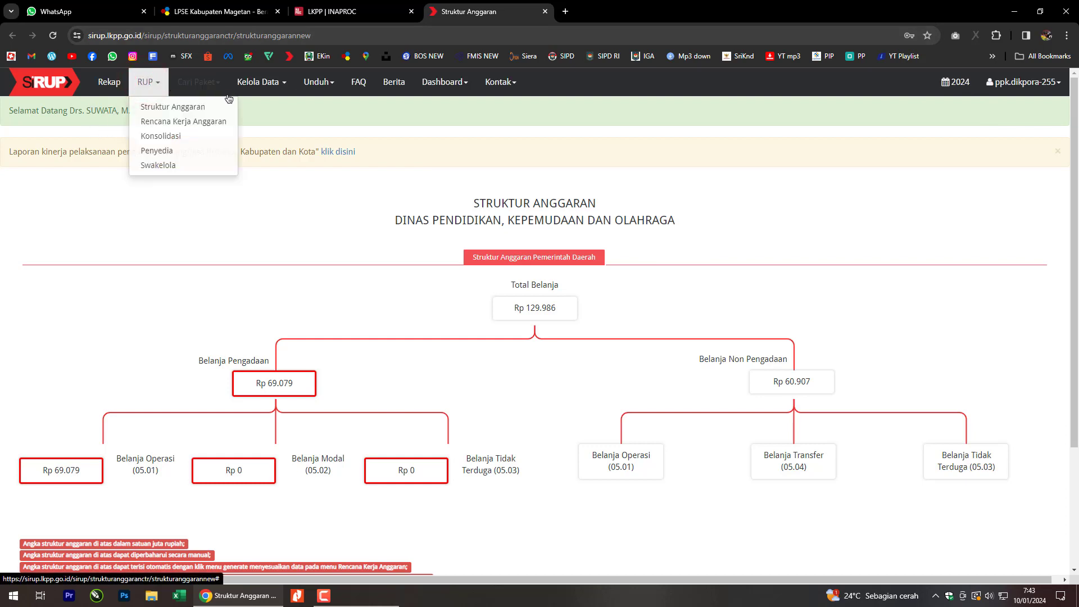
{"action": "left_click", "coordinate": [289, 114]}
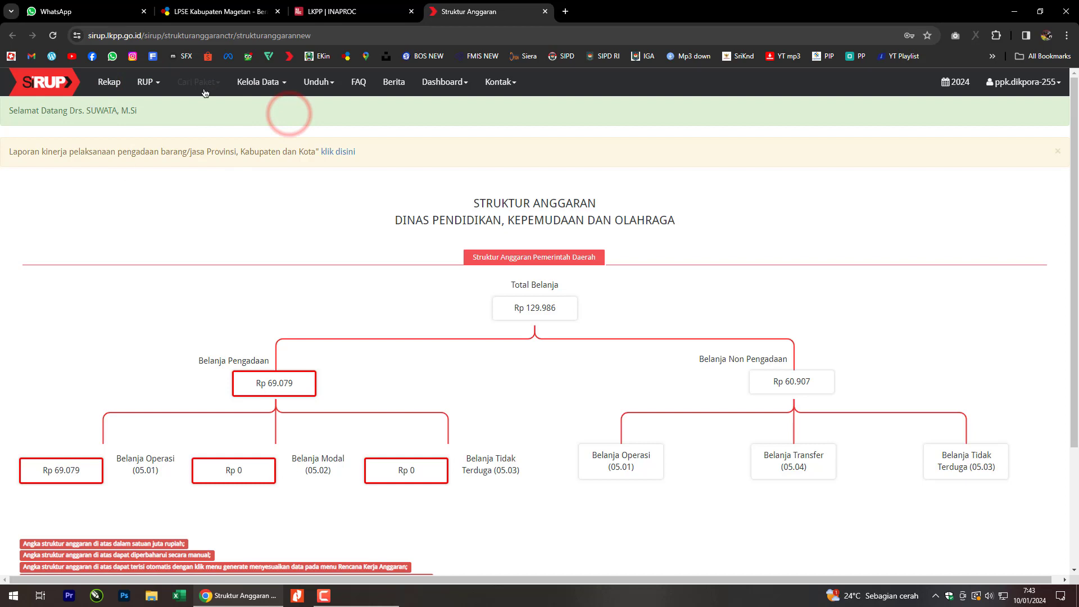
{"action": "left_click", "coordinate": [156, 84]}
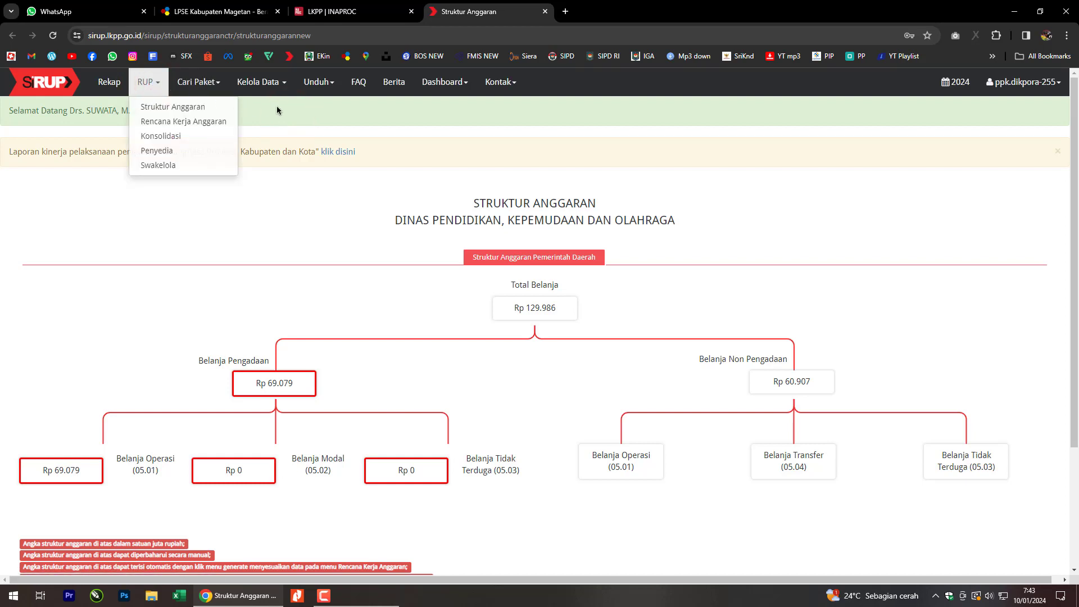
{"action": "left_click", "coordinate": [224, 120]}
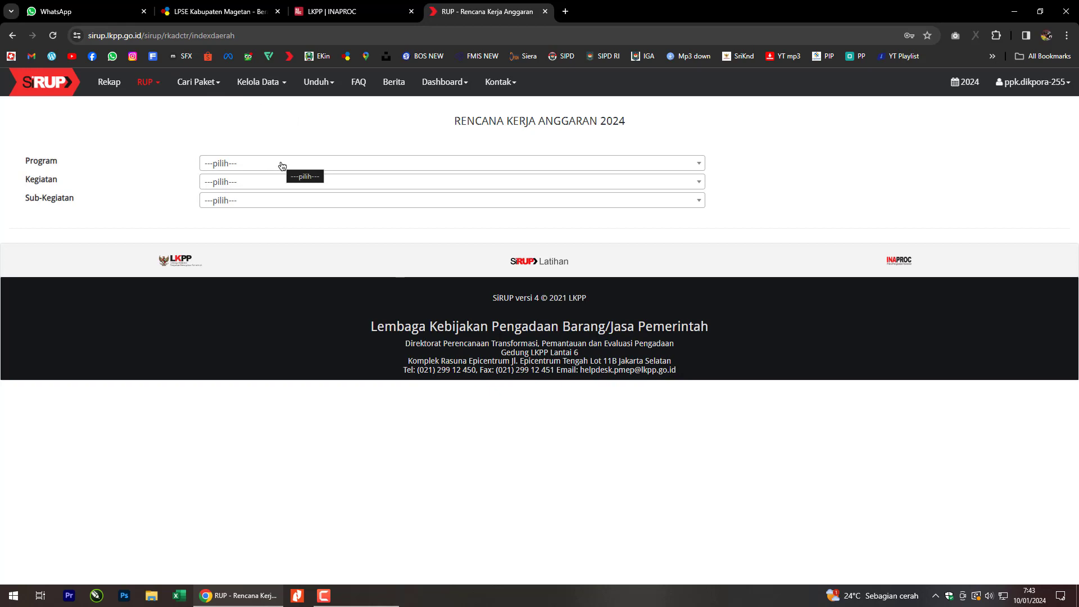
Select Program 1.01.01, Kegiatan 1.01.01.2.01 and Sub-Kegiatan 1.01.01.2.01.0001 to load its 45.000.000 budget.
{"action": "left_click", "coordinate": [282, 166]}
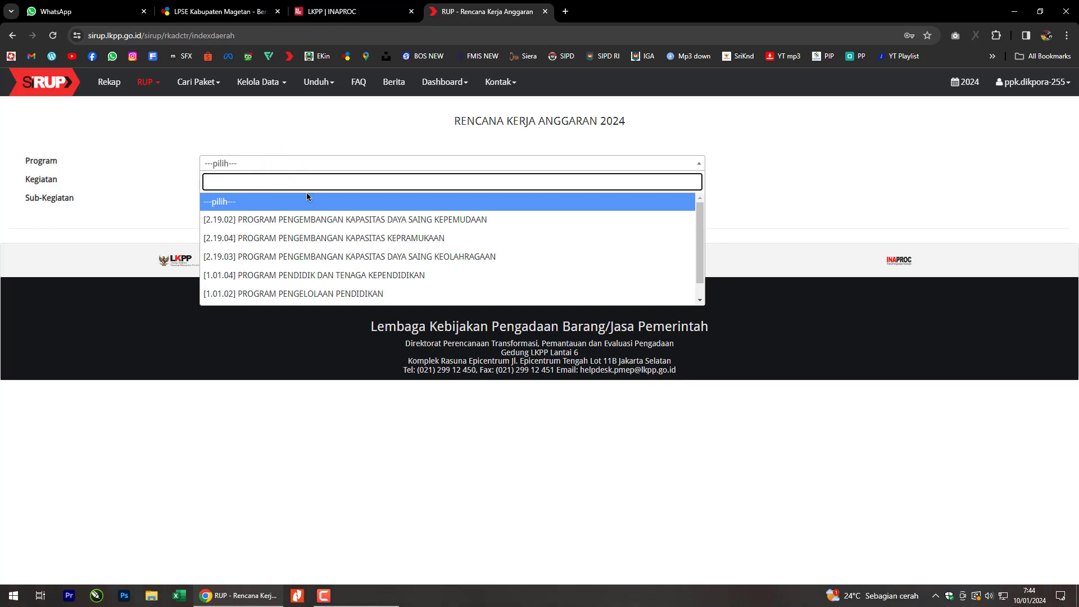
{"action": "left_click_drag", "start_coordinate": [701, 225], "coordinate": [700, 255]}
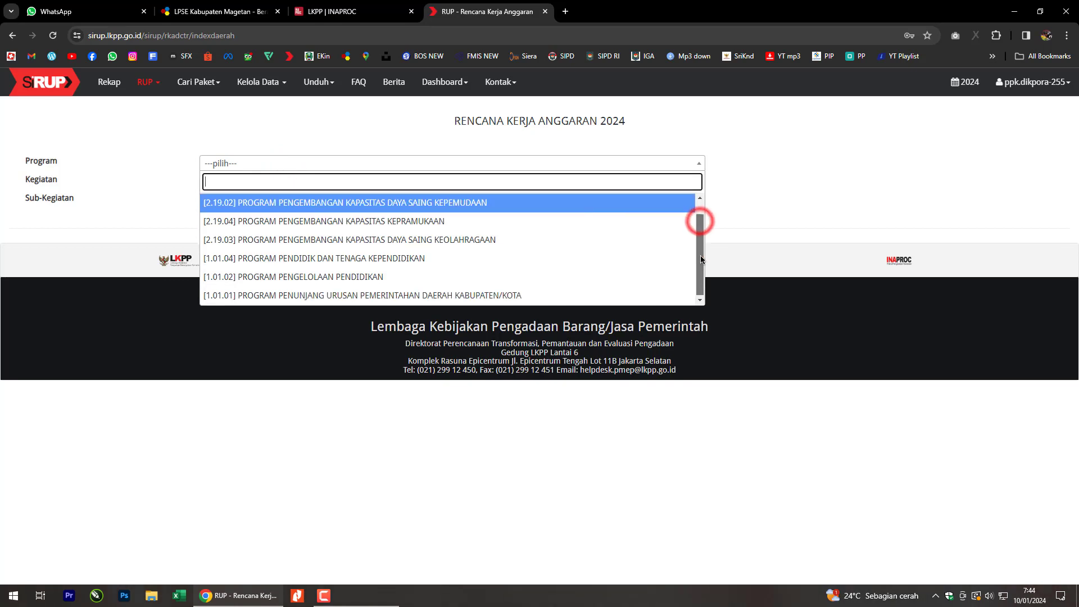
{"action": "left_click", "coordinate": [572, 297]}
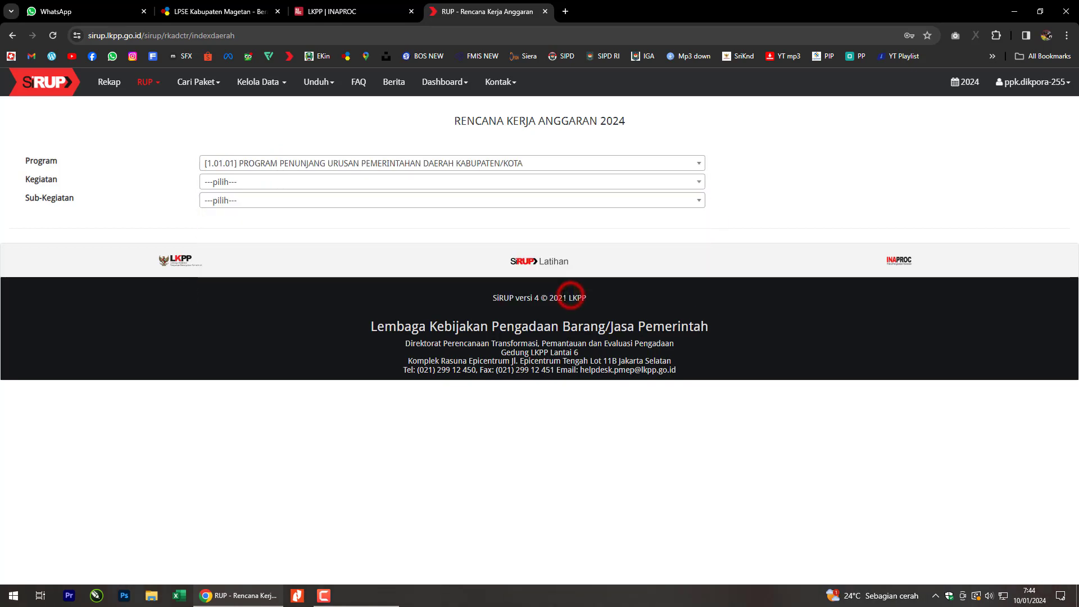
{"action": "left_click", "coordinate": [269, 187]}
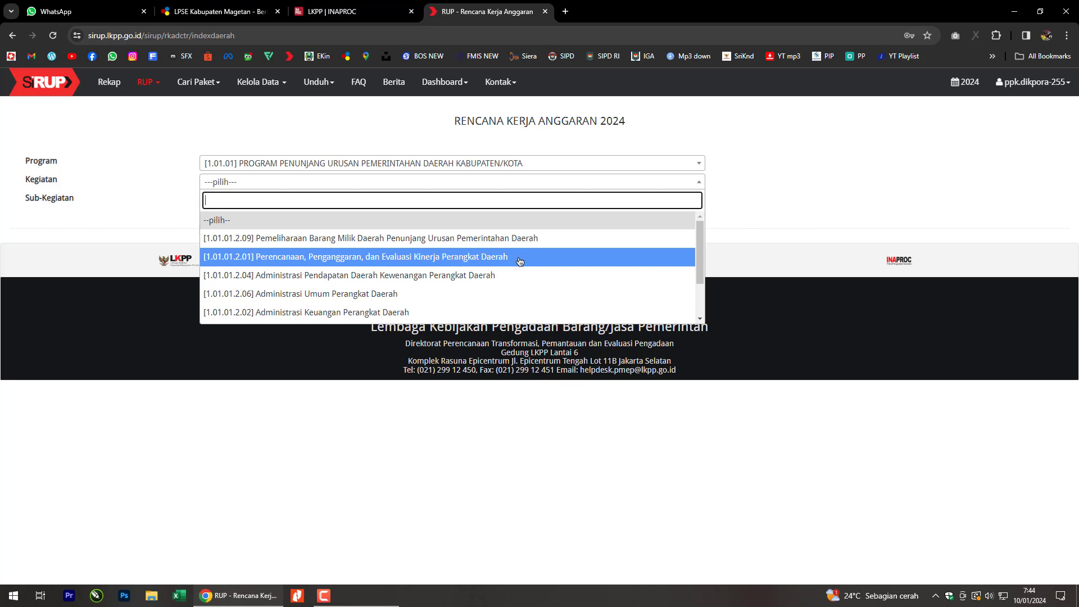
{"action": "left_click", "coordinate": [520, 259]}
{"action": "left_click", "coordinate": [360, 200]}
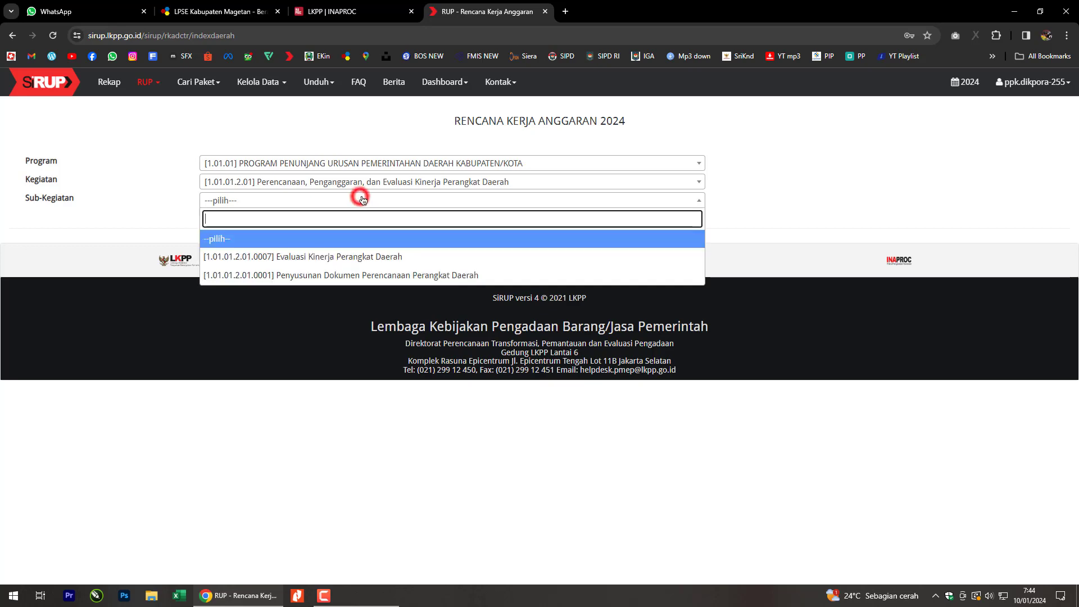
{"action": "left_click", "coordinate": [374, 275]}
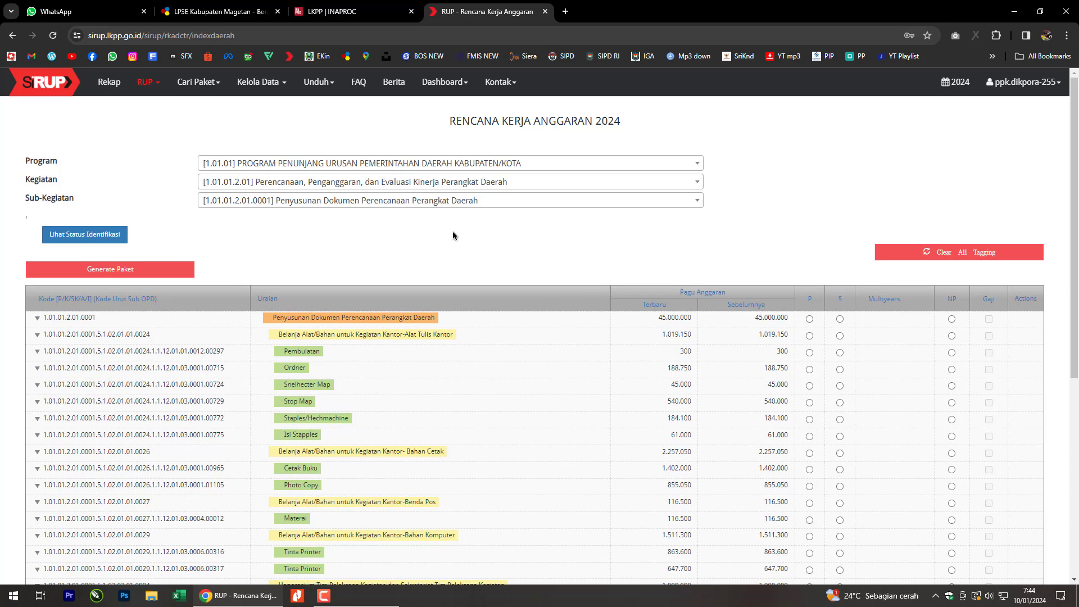
{"action": "left_click", "coordinate": [1075, 176]}
{"action": "left_click_drag", "start_coordinate": [1075, 175], "coordinate": [1076, 262]}
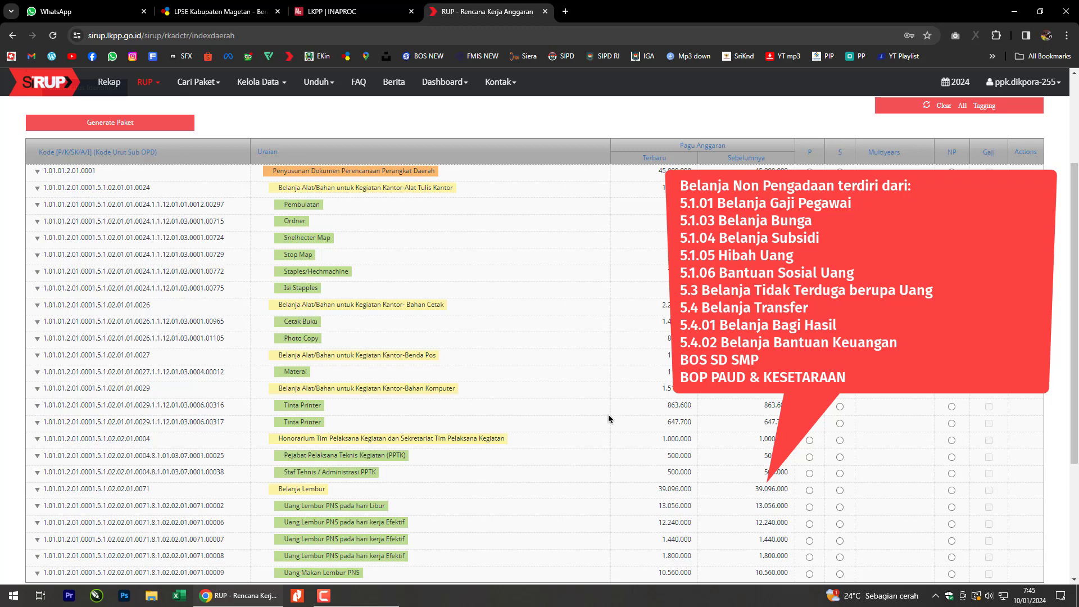
{"action": "scroll", "coordinate": [606, 417], "scroll_direction": "down", "scroll_amount": 3}
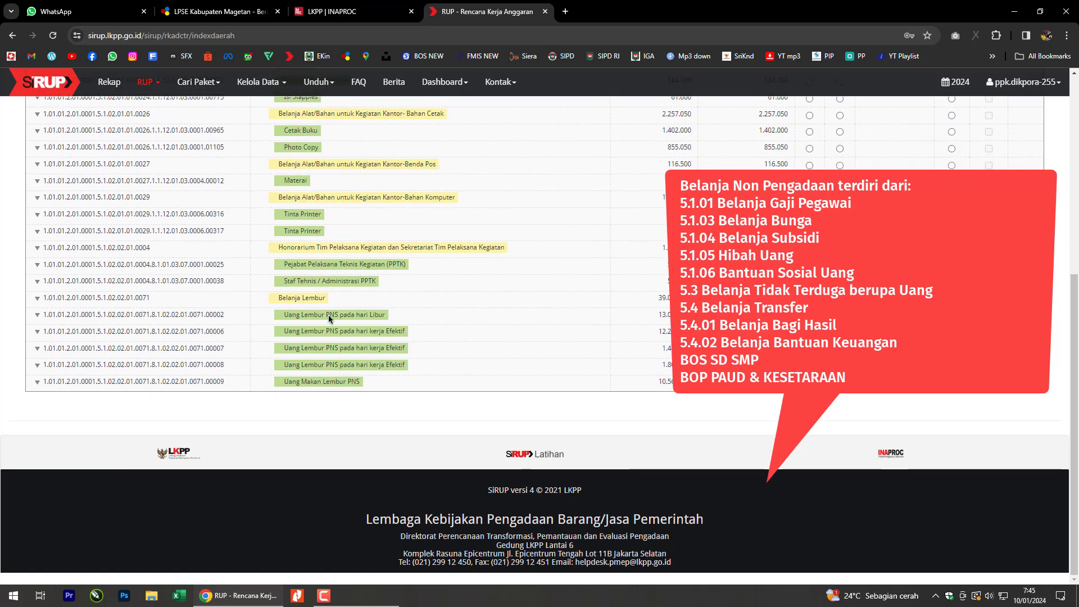
{"action": "left_click_drag", "start_coordinate": [329, 315], "coordinate": [356, 315]}
{"action": "left_click", "coordinate": [374, 420]}
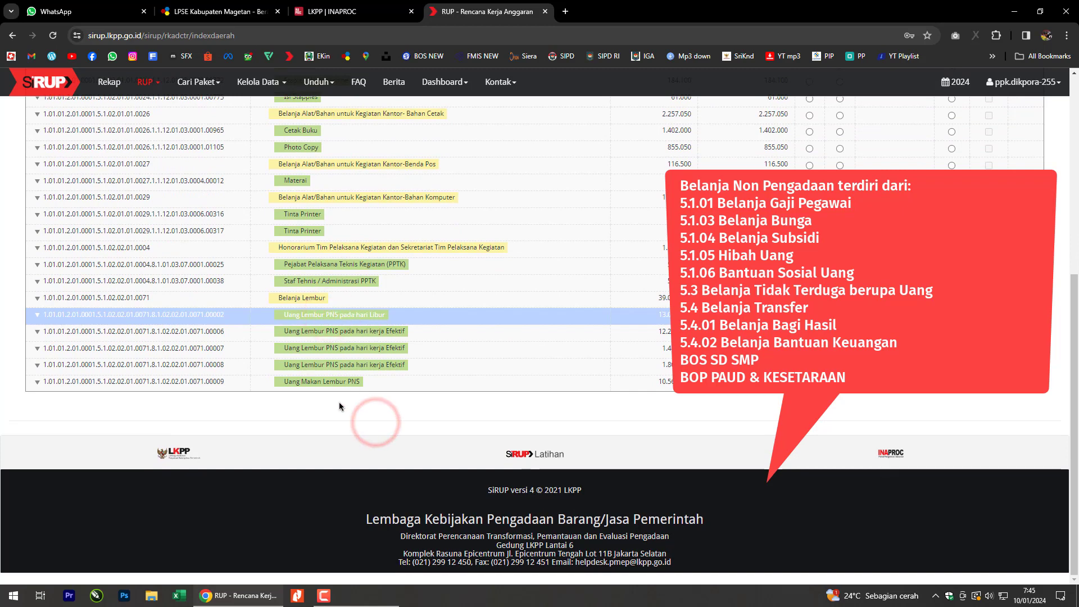
{"action": "left_click", "coordinate": [366, 298]}
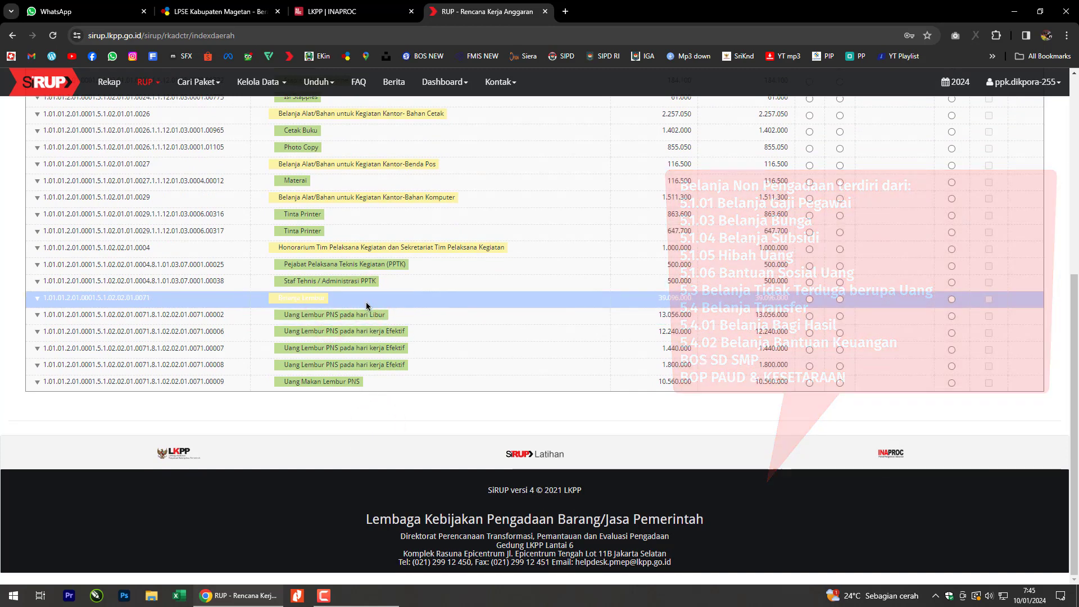
{"action": "scroll", "coordinate": [424, 312], "scroll_direction": "up", "scroll_amount": 1}
{"action": "scroll", "coordinate": [424, 312], "scroll_direction": "up", "scroll_amount": 4}
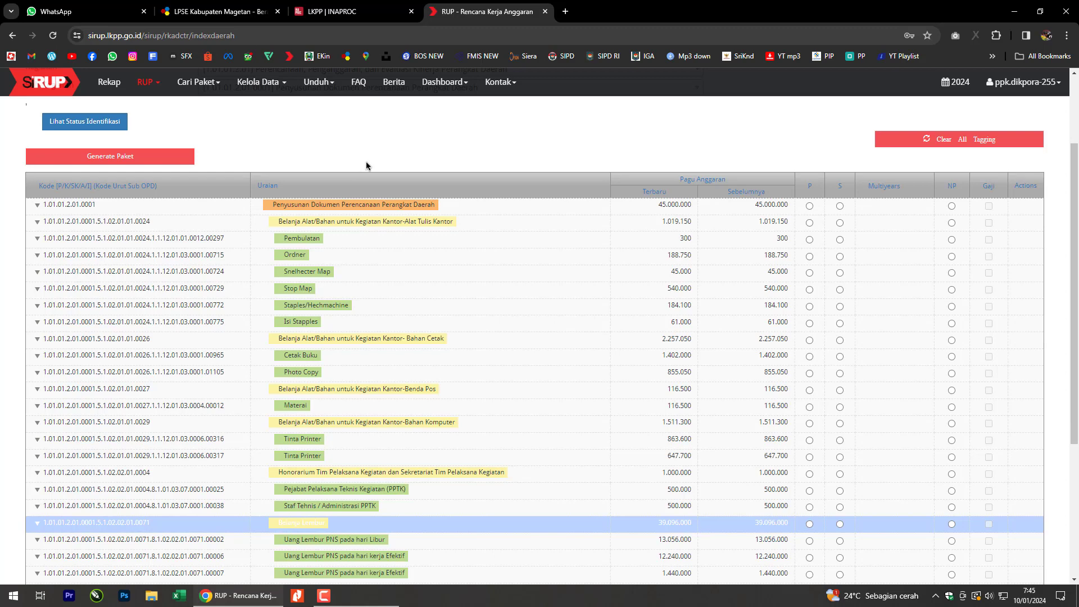
{"action": "left_click", "coordinate": [530, 133]}
{"action": "scroll", "coordinate": [403, 362], "scroll_direction": "down", "scroll_amount": 4}
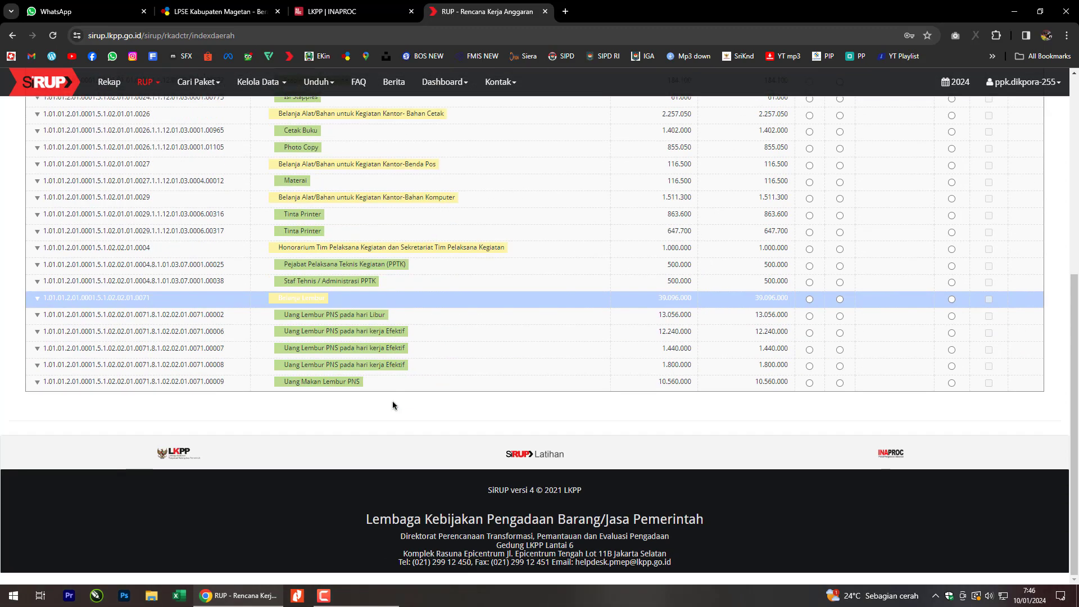
{"action": "scroll", "coordinate": [388, 413], "scroll_direction": "up", "scroll_amount": 4}
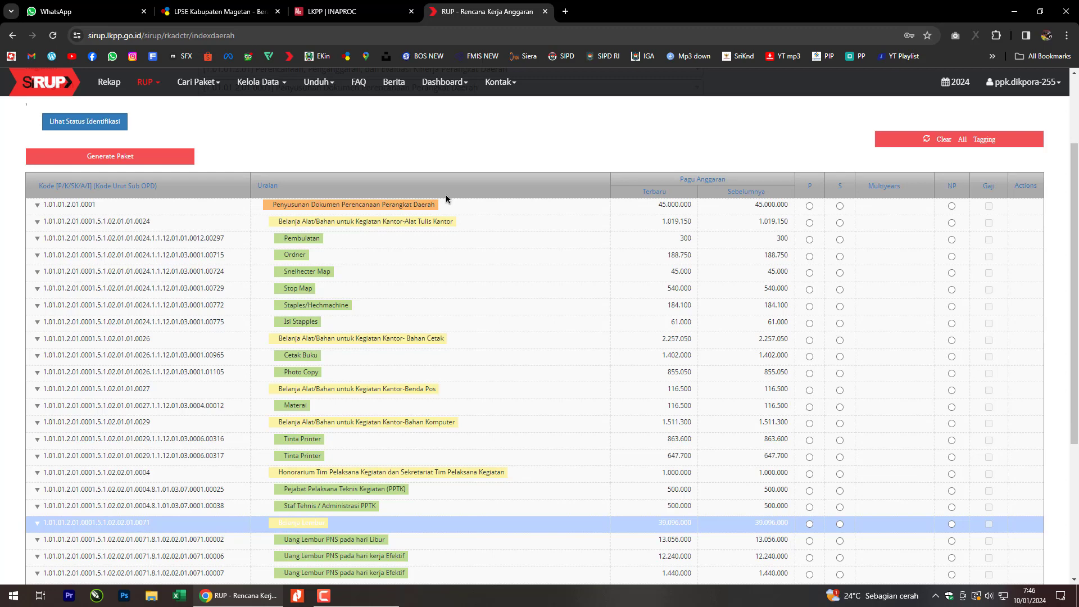
{"action": "left_click", "coordinate": [565, 136]}
{"action": "left_click", "coordinate": [727, 152]}
{"action": "left_click", "coordinate": [750, 154]}
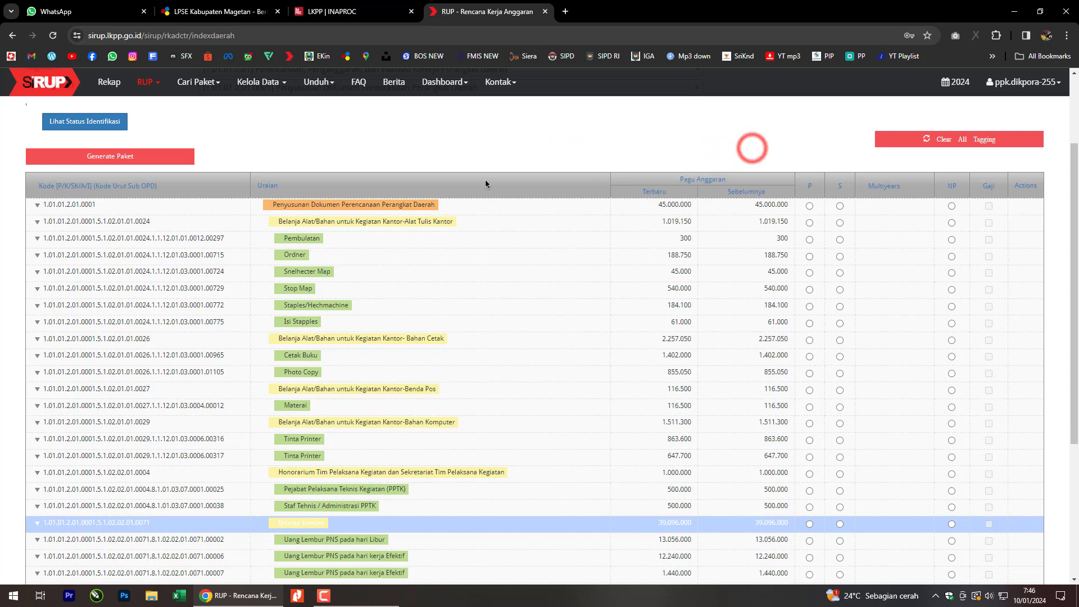
{"action": "left_click", "coordinate": [80, 222]}
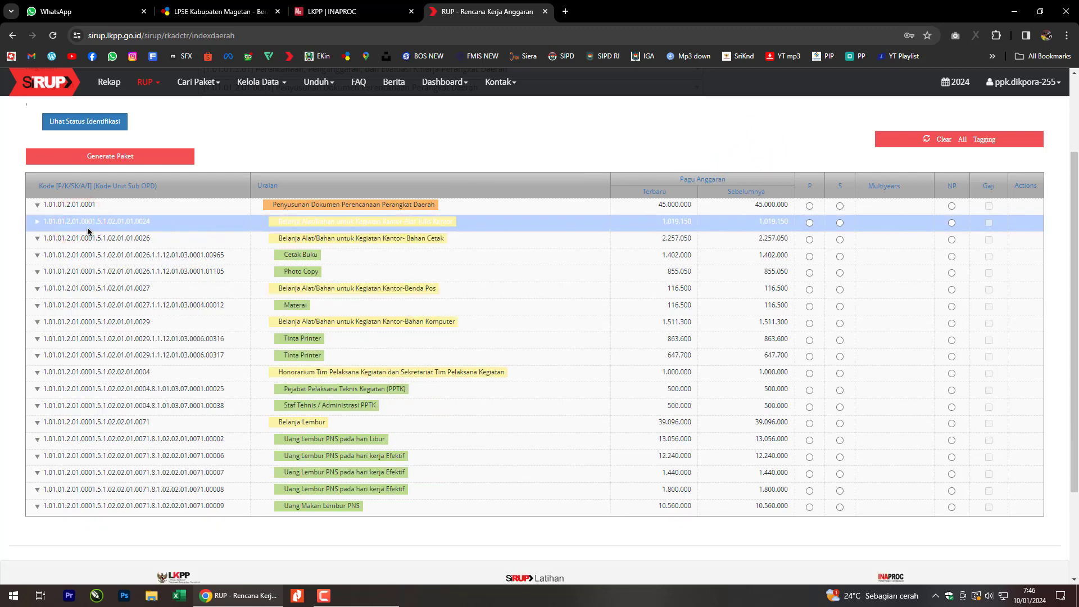
{"action": "left_click", "coordinate": [91, 224]}
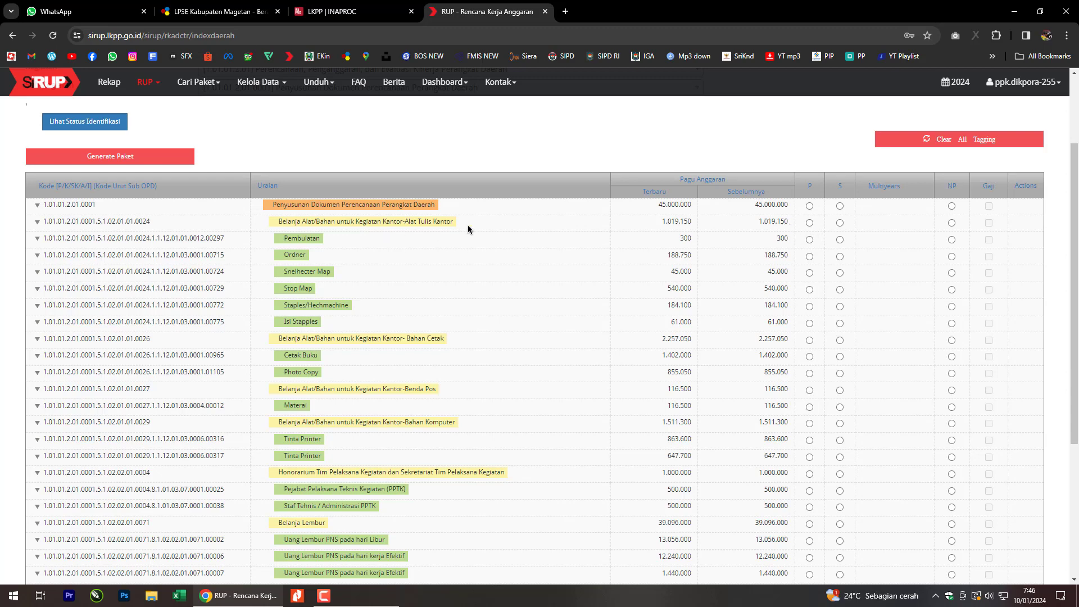
Mark the 1.019.150 Alat Tulis Kantor line as Penyedia and expand its item rows.
{"action": "left_click", "coordinate": [809, 224]}
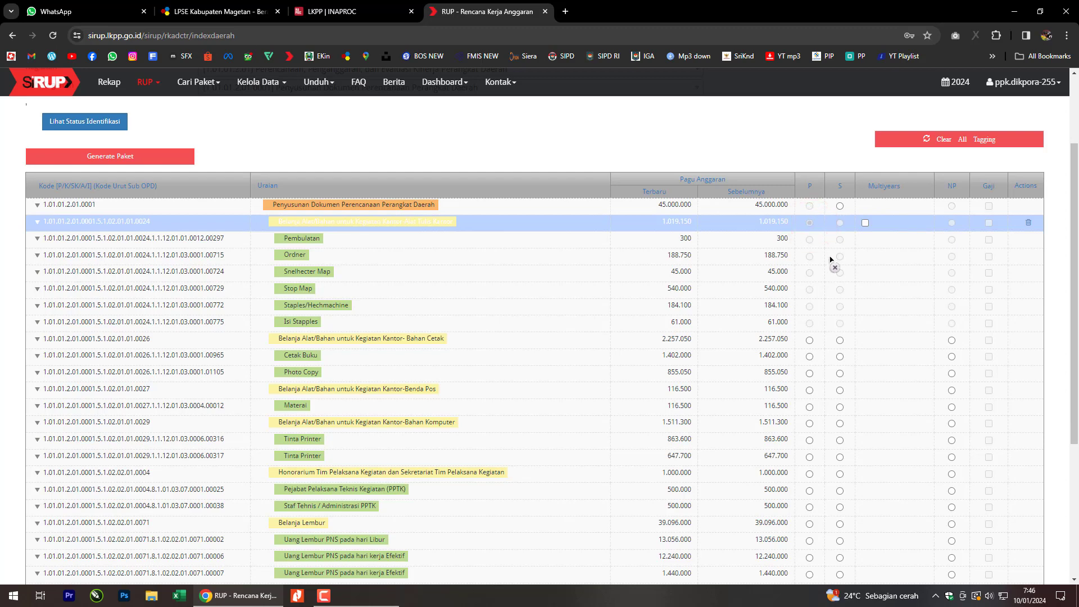
{"action": "left_click", "coordinate": [355, 240]}
{"action": "left_click", "coordinate": [350, 254]}
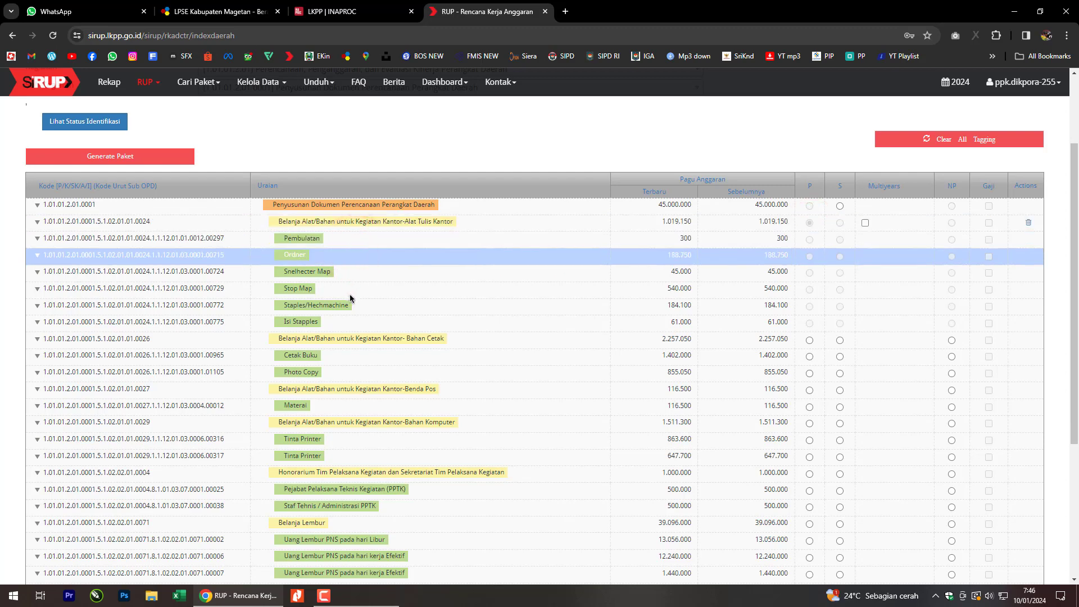
{"action": "left_click", "coordinate": [349, 289]}
{"action": "left_click", "coordinate": [338, 324]}
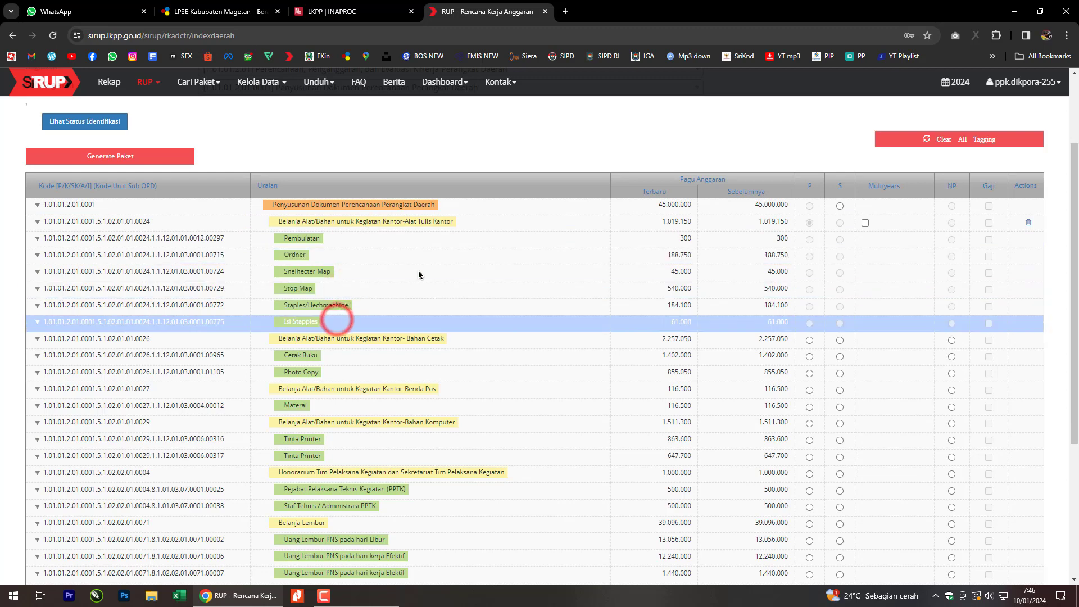
{"action": "left_click", "coordinate": [482, 223]}
{"action": "left_click", "coordinate": [809, 223]}
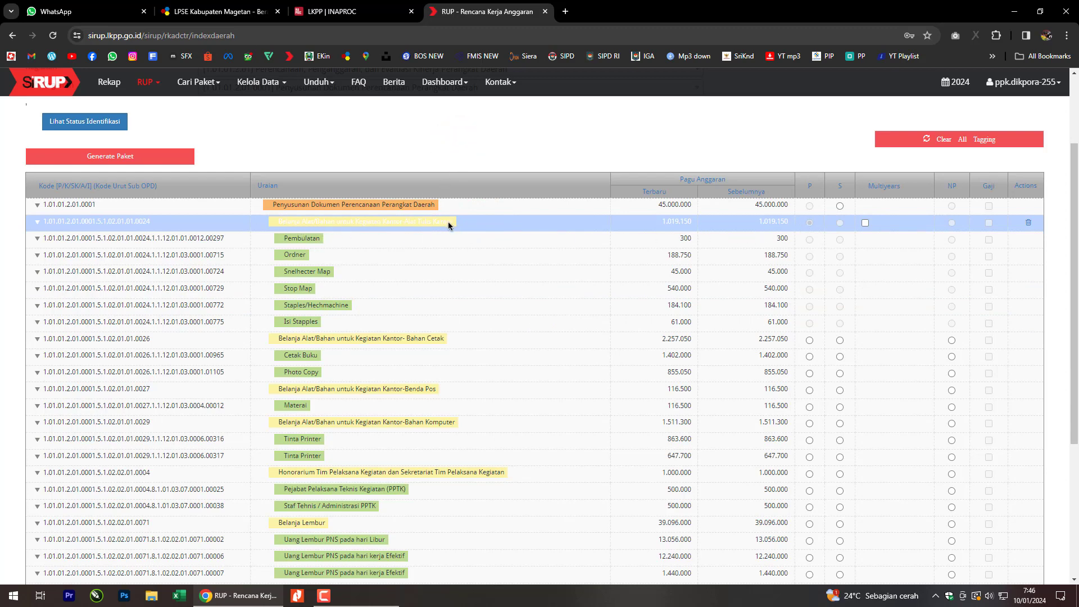
{"action": "left_click_drag", "start_coordinate": [328, 241], "coordinate": [329, 319]}
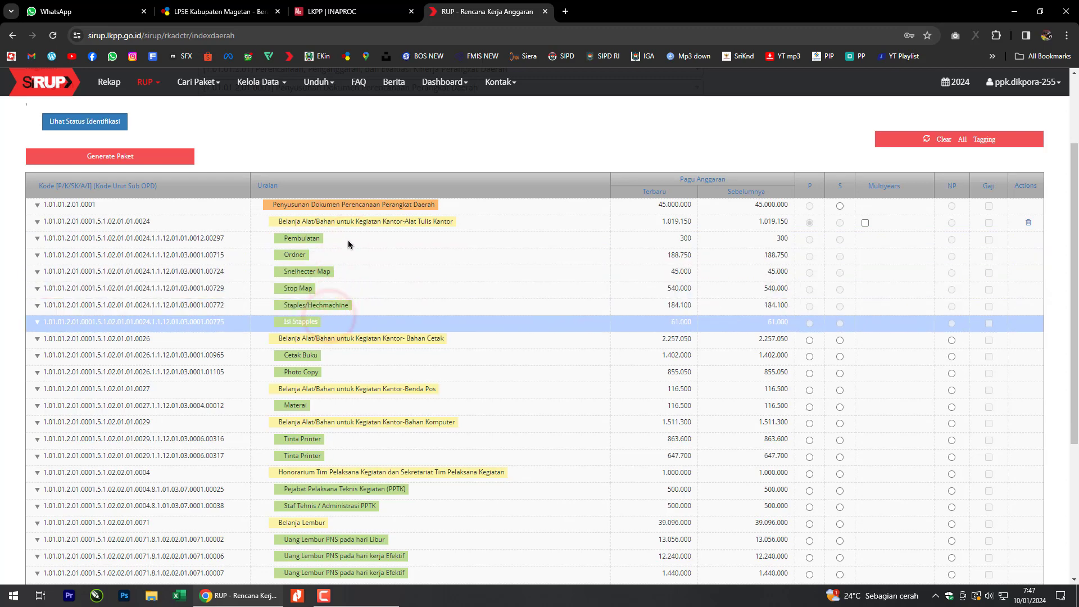
{"action": "left_click", "coordinate": [470, 223]}
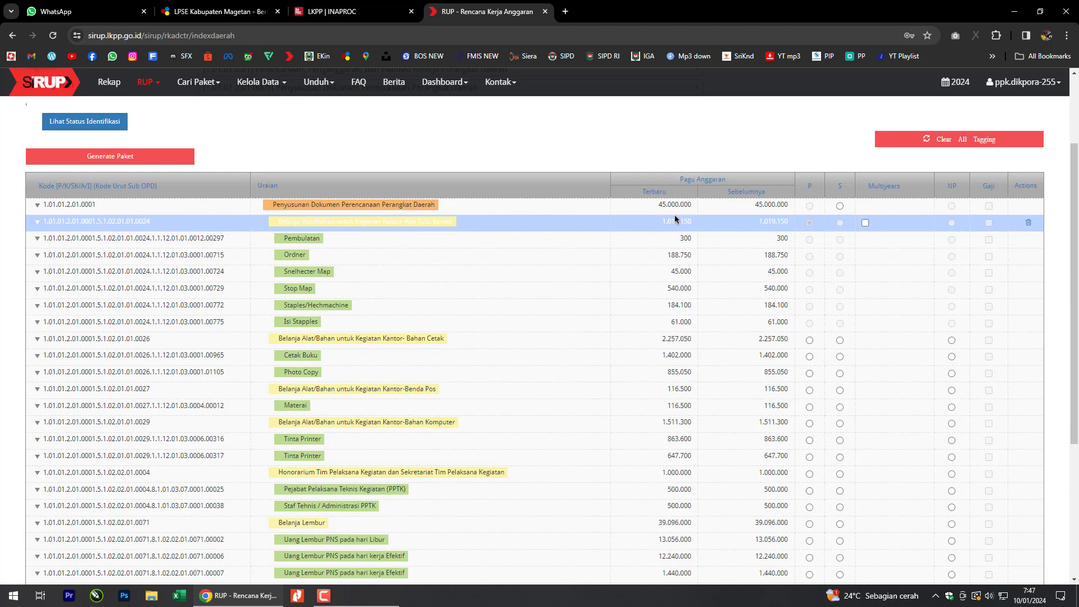
{"action": "left_click", "coordinate": [304, 223]}
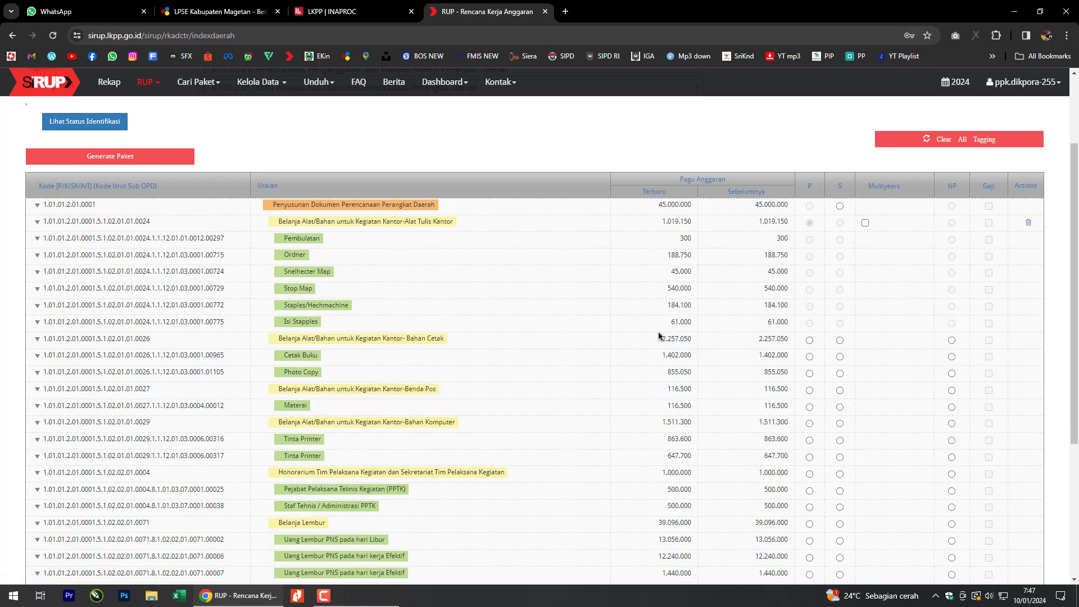
Tag the Bahan Cetak, Benda Pos and Bahan Komputer lines as Penyedia.
{"action": "left_click", "coordinate": [810, 340]}
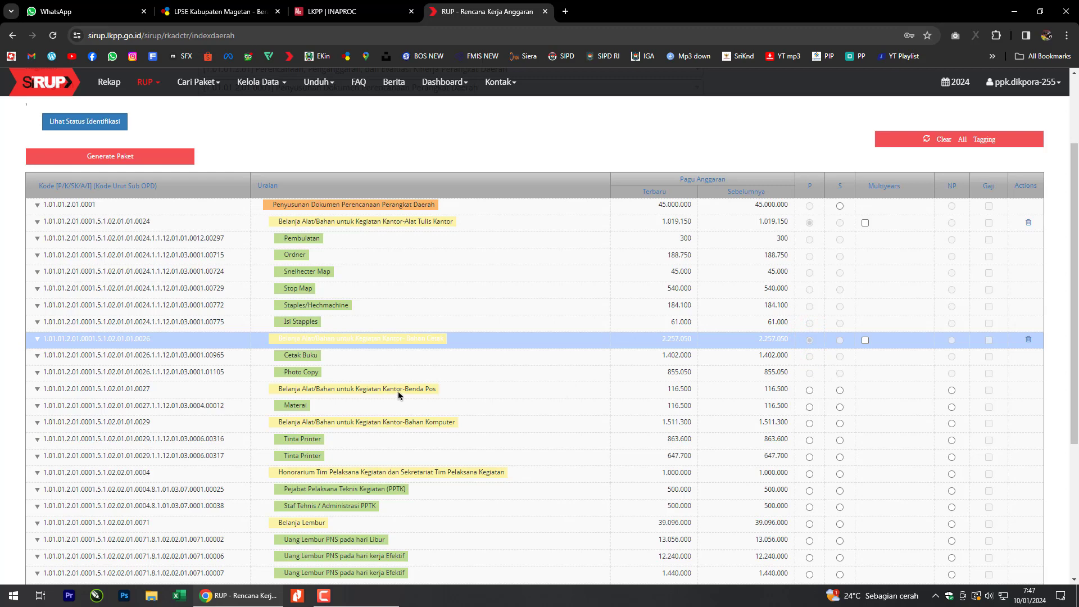
{"action": "left_click", "coordinate": [809, 390]}
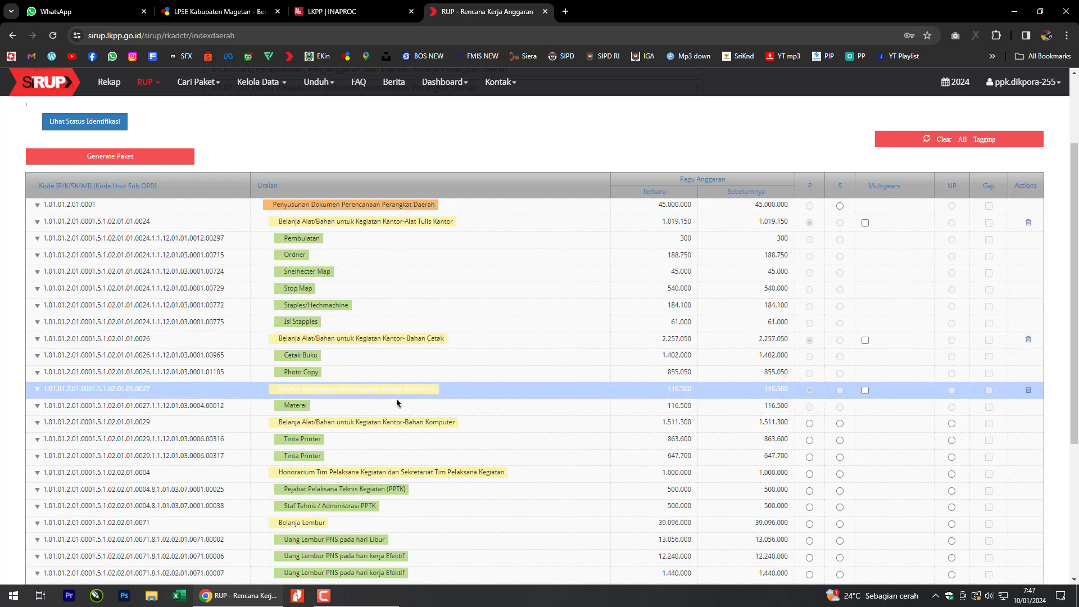
{"action": "scroll", "coordinate": [396, 399], "scroll_direction": "down", "scroll_amount": 2}
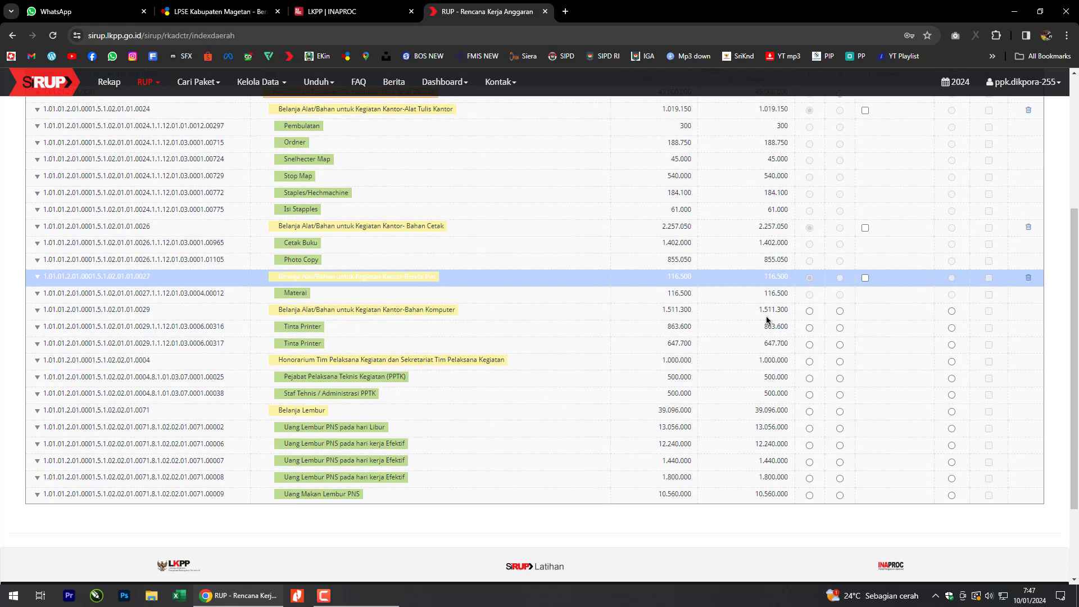
{"action": "left_click", "coordinate": [809, 310]}
{"action": "scroll", "coordinate": [787, 336], "scroll_direction": "up", "scroll_amount": 3}
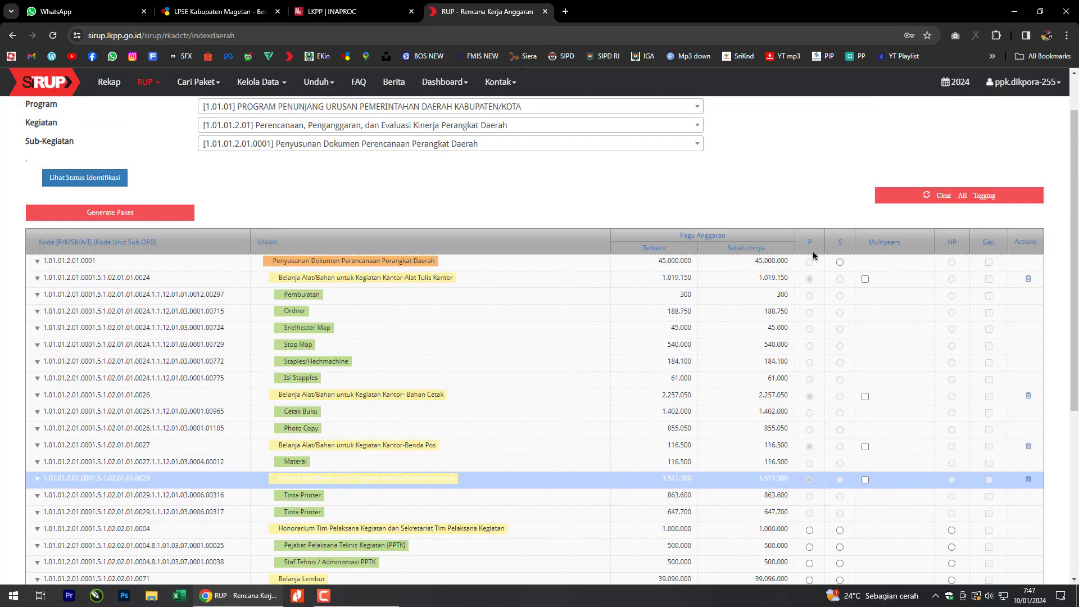
{"action": "scroll", "coordinate": [786, 337], "scroll_direction": "down", "scroll_amount": 4}
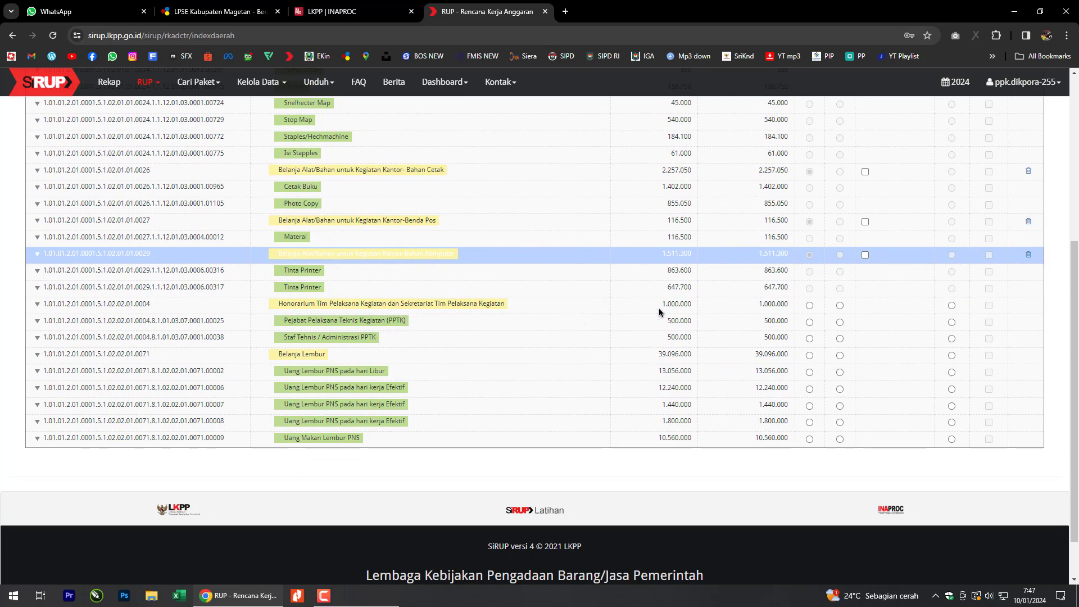
{"action": "scroll", "coordinate": [825, 318], "scroll_direction": "up", "scroll_amount": 3}
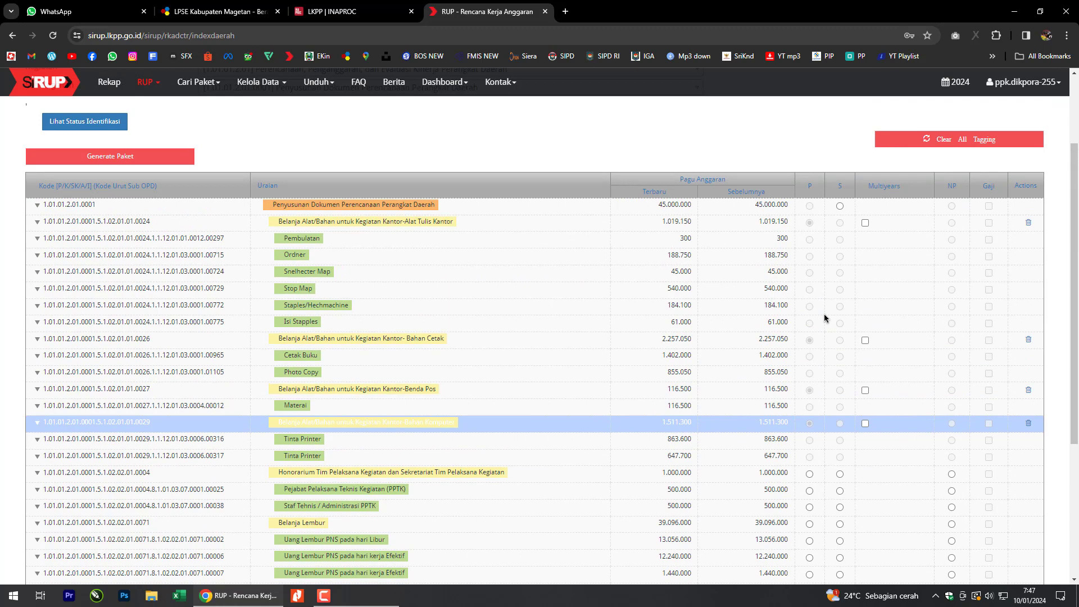
{"action": "scroll", "coordinate": [825, 314], "scroll_direction": "down", "scroll_amount": 2}
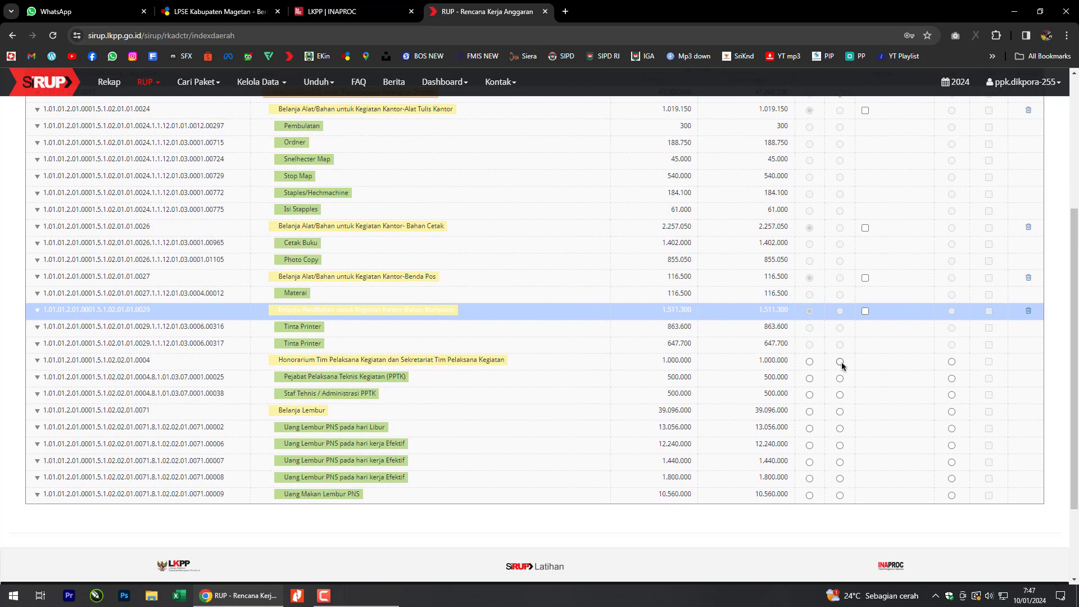
Tag the Honorarium and Belanja Lembur lines as Swakelola and open Lihat Status Identifikasi.
{"action": "left_click", "coordinate": [840, 362]}
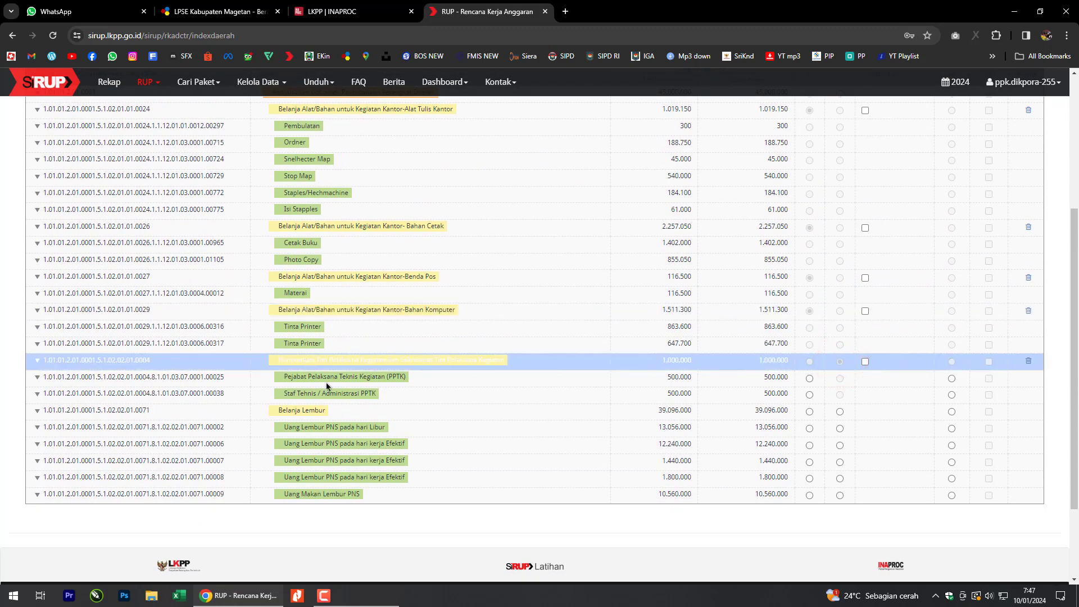
{"action": "left_click", "coordinate": [372, 412]}
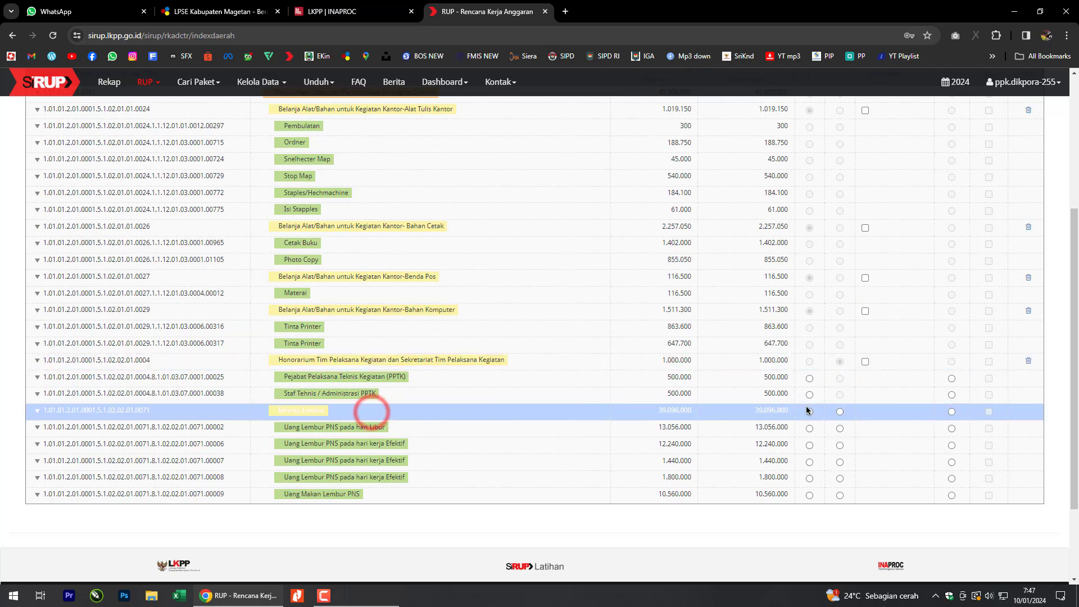
{"action": "left_click", "coordinate": [840, 412]}
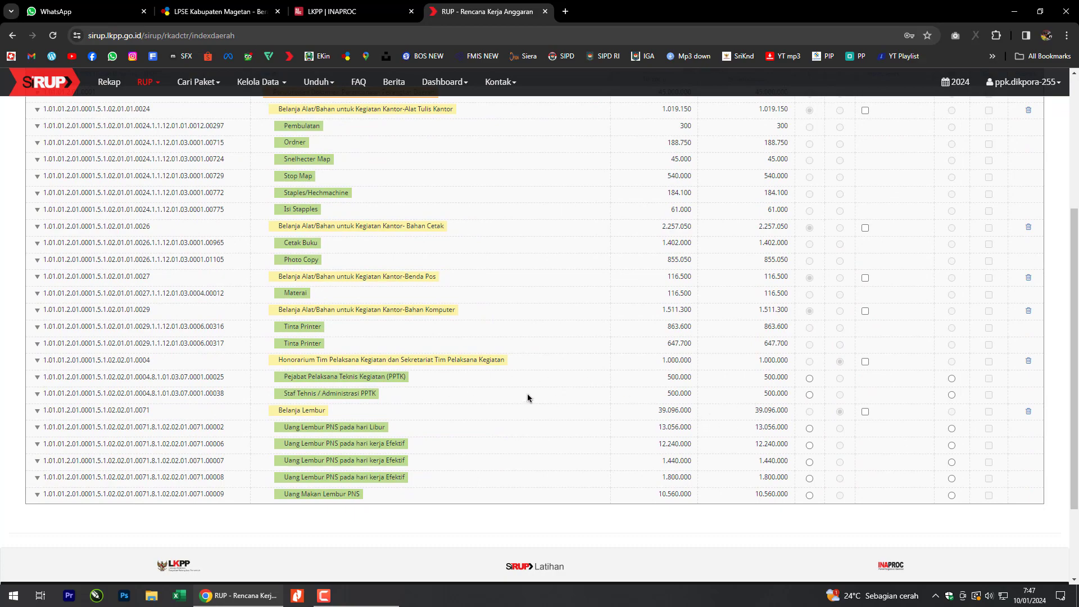
{"action": "scroll", "coordinate": [429, 384], "scroll_direction": "up", "scroll_amount": 4}
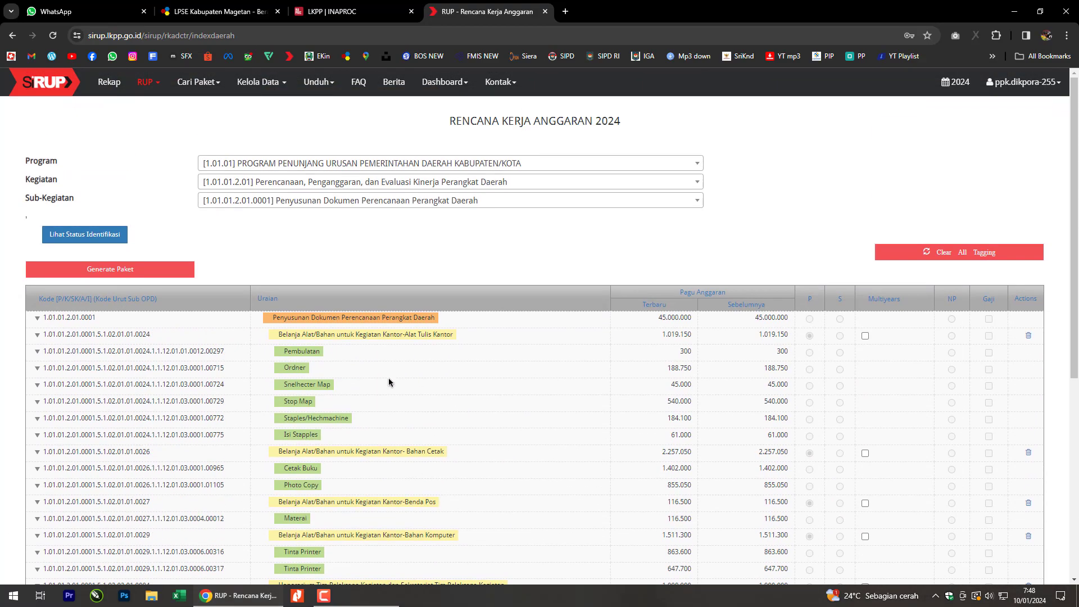
{"action": "left_click", "coordinate": [100, 237]}
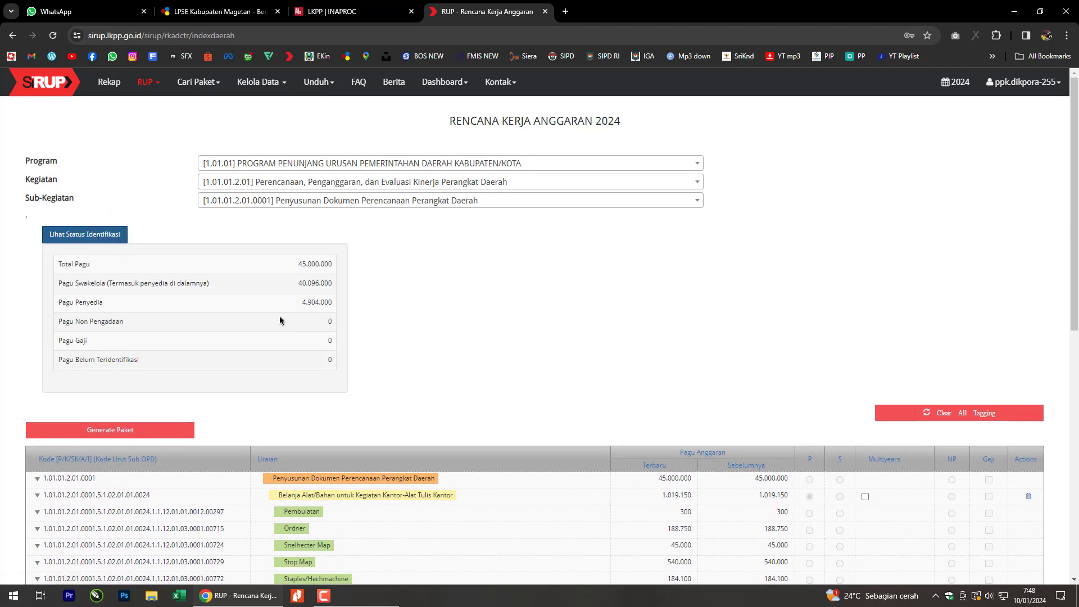
Verify Pagu Belum Teridentifikasi is 0, with Penyedia 4.904.000 and Swakelola 40.096.000.
{"action": "scroll", "coordinate": [461, 317], "scroll_direction": "down", "scroll_amount": 2}
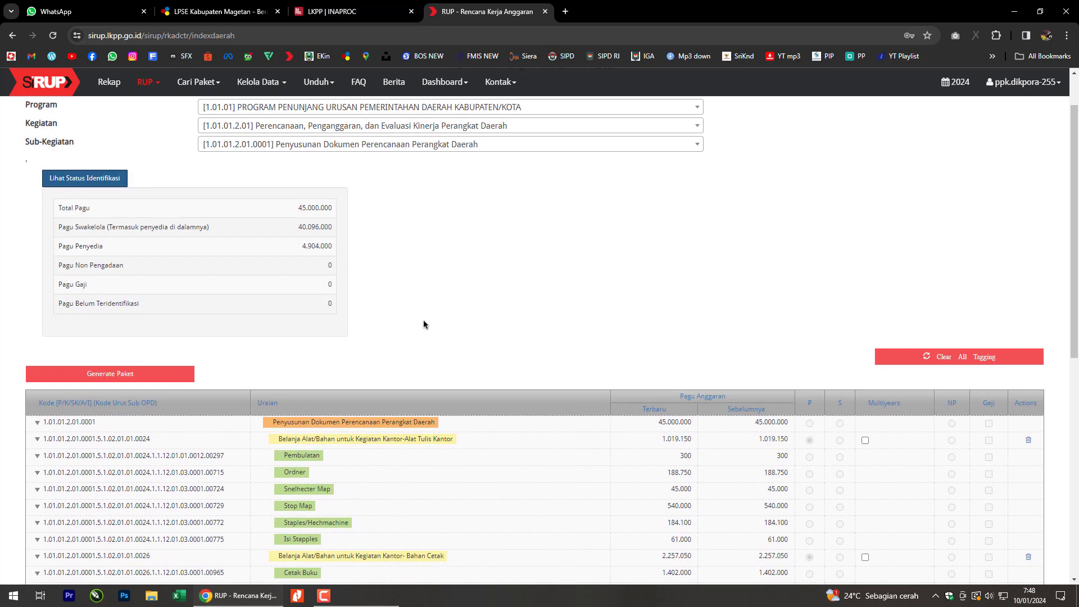
{"action": "scroll", "coordinate": [300, 275], "scroll_direction": "down", "scroll_amount": 1}
{"action": "scroll", "coordinate": [300, 273], "scroll_direction": "up", "scroll_amount": 1}
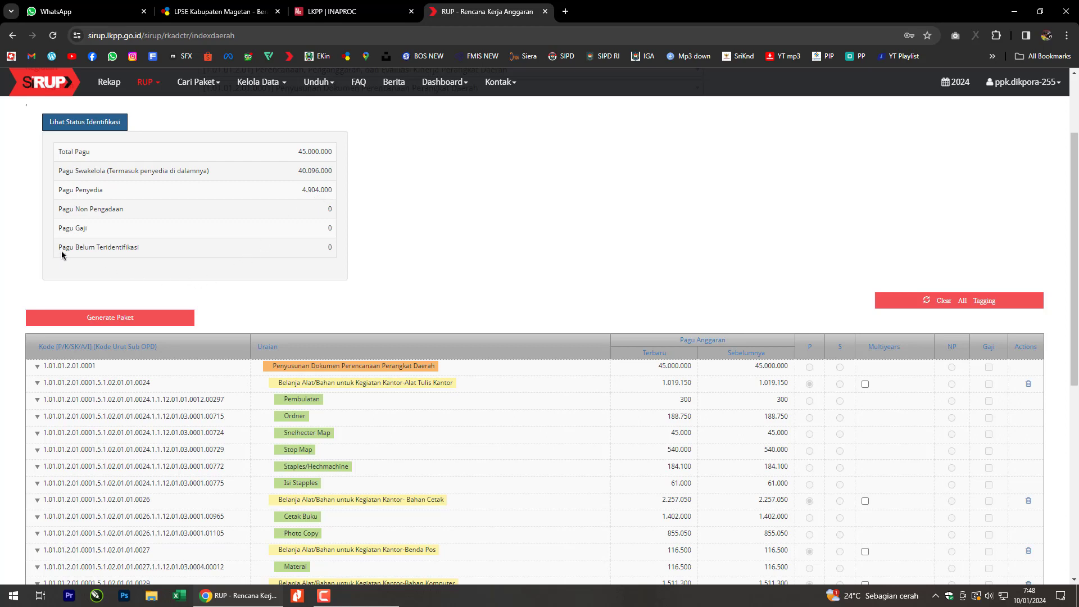
{"action": "left_click_drag", "start_coordinate": [61, 247], "coordinate": [184, 250]}
{"action": "left_click", "coordinate": [207, 247]}
{"action": "left_click", "coordinate": [314, 248]}
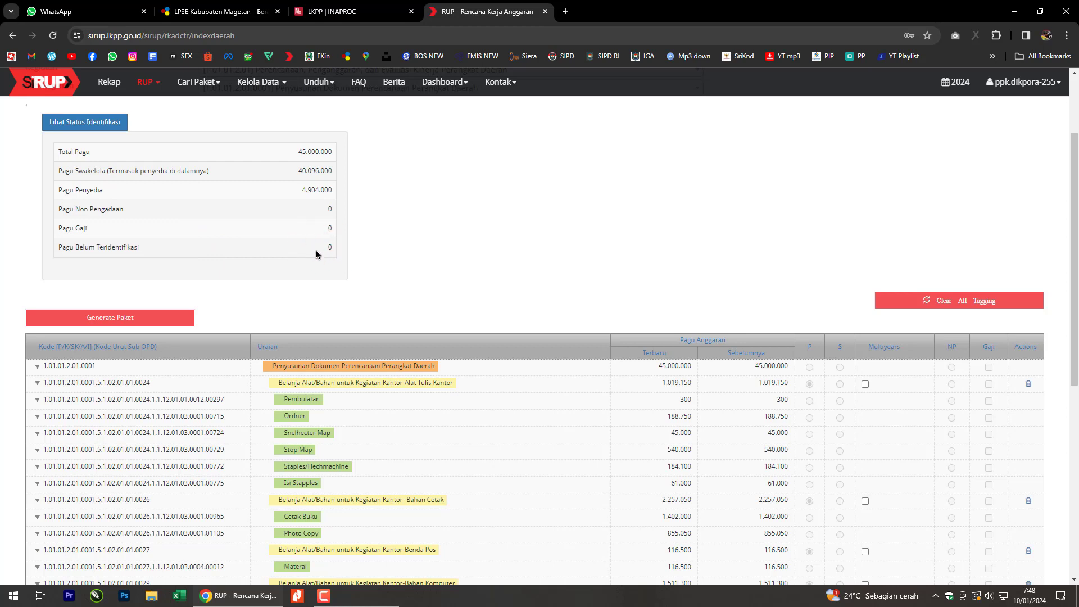
{"action": "left_click_drag", "start_coordinate": [316, 250], "coordinate": [338, 250]}
{"action": "left_click", "coordinate": [330, 247]}
{"action": "left_click_drag", "start_coordinate": [329, 248], "coordinate": [338, 248]}
{"action": "left_click", "coordinate": [397, 249]}
{"action": "scroll", "coordinate": [551, 290], "scroll_direction": "down", "scroll_amount": 2}
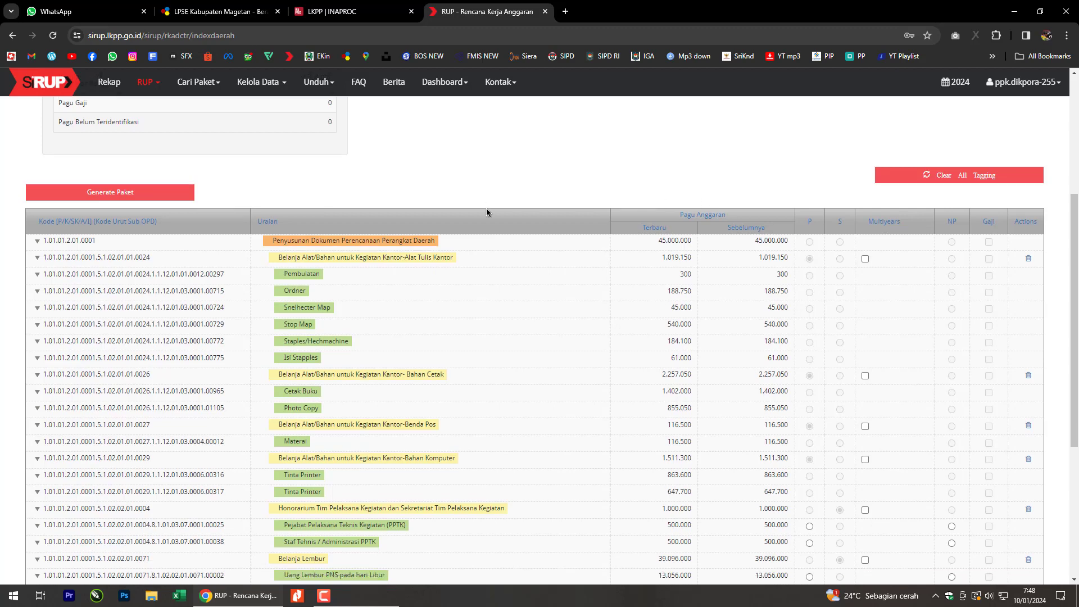
{"action": "scroll", "coordinate": [489, 207], "scroll_direction": "down", "scroll_amount": 1}
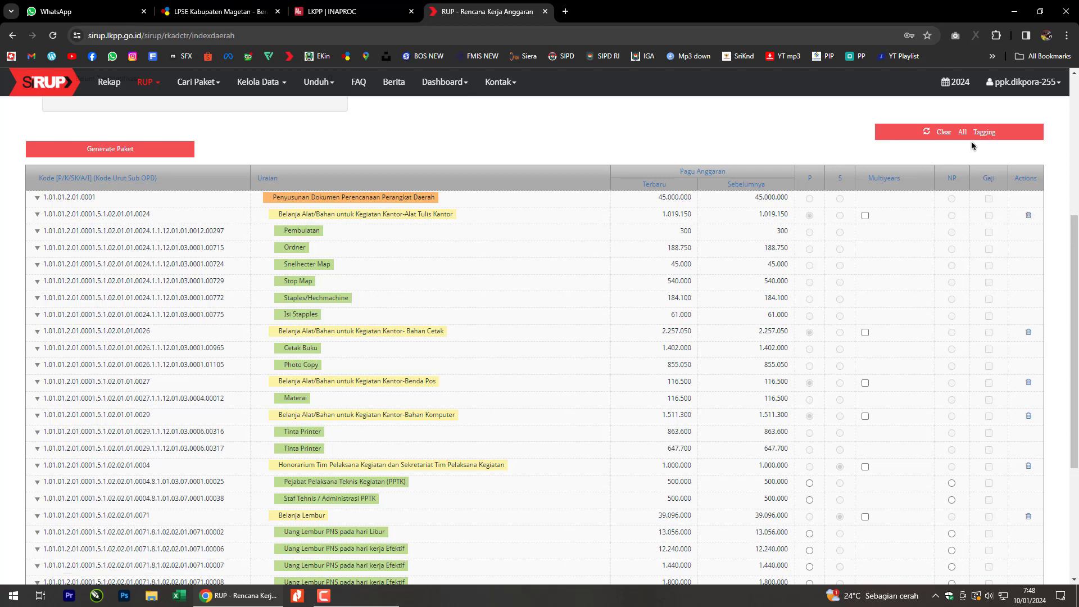
Delete the existing tagging on the Alat Tulis Kantor line and review the summary.
{"action": "left_click", "coordinate": [1029, 215]}
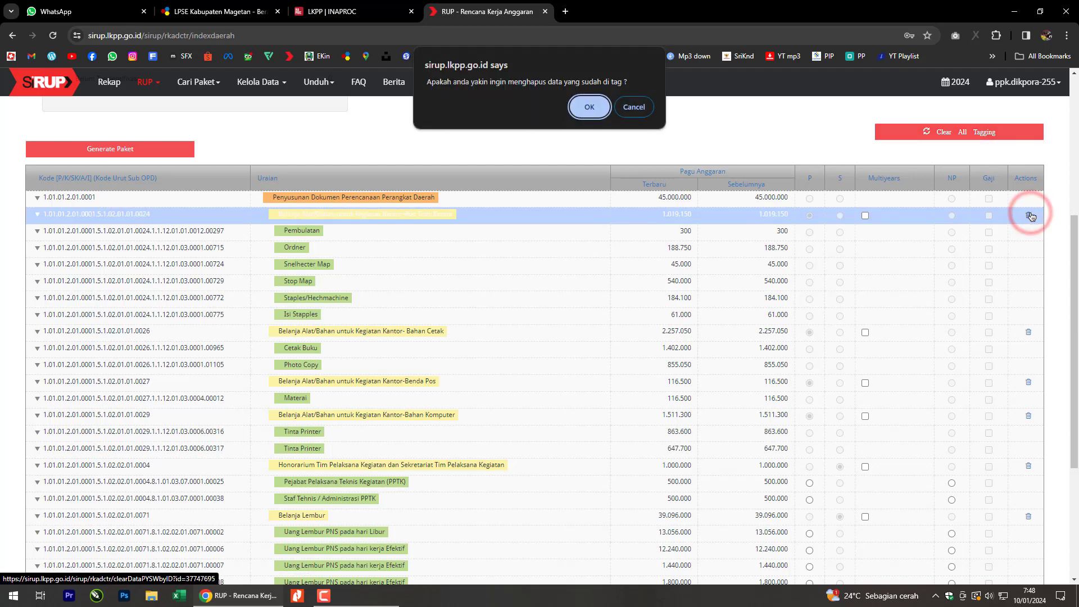
{"action": "left_click", "coordinate": [587, 115]}
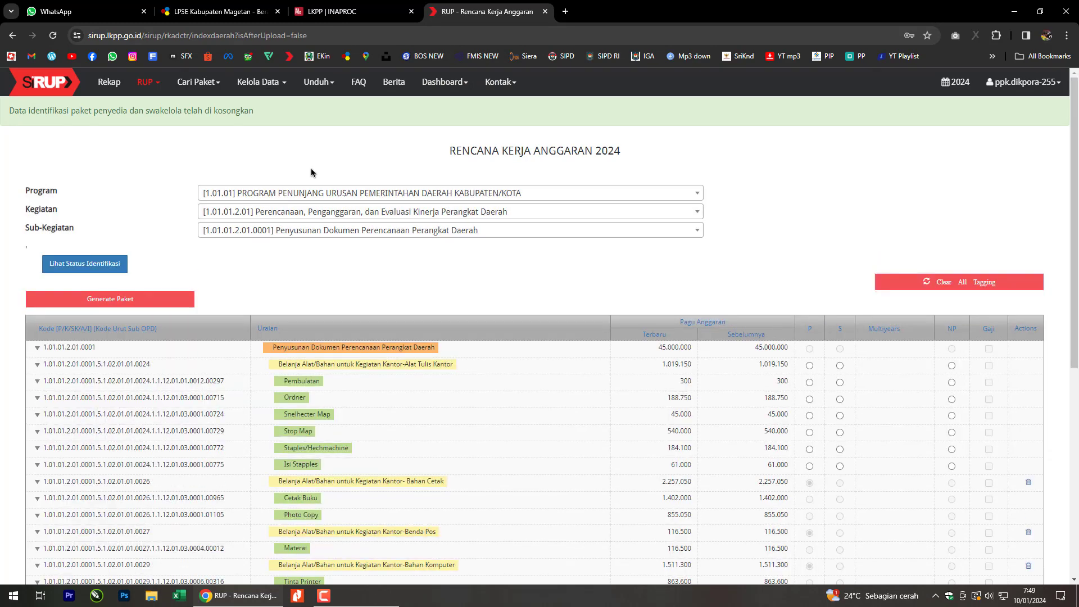
{"action": "left_click", "coordinate": [119, 265]}
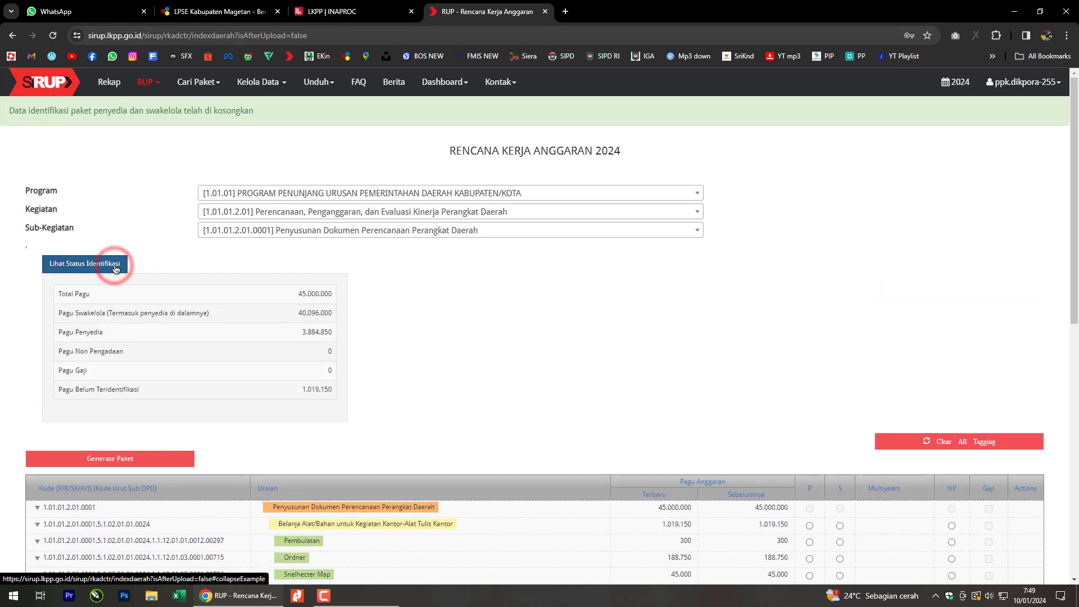
{"action": "left_click", "coordinate": [474, 401]}
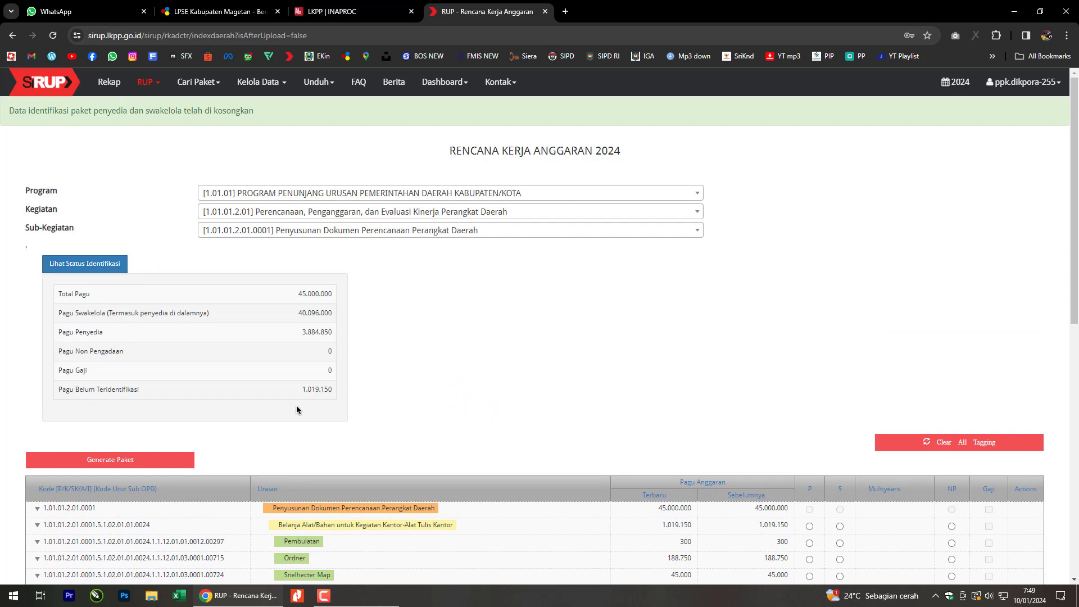
{"action": "scroll", "coordinate": [323, 399], "scroll_direction": "down", "scroll_amount": 2}
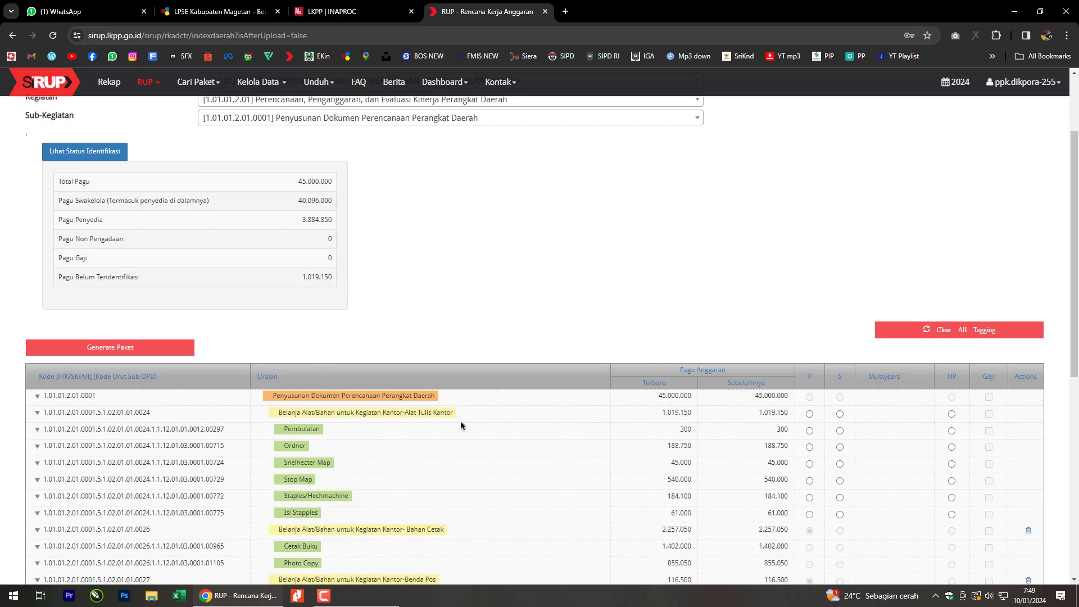
Re-tag the Alat Tulis Kantor line as Penyedia.
{"action": "left_click", "coordinate": [810, 416]}
{"action": "scroll", "coordinate": [811, 417], "scroll_direction": "down", "scroll_amount": 3}
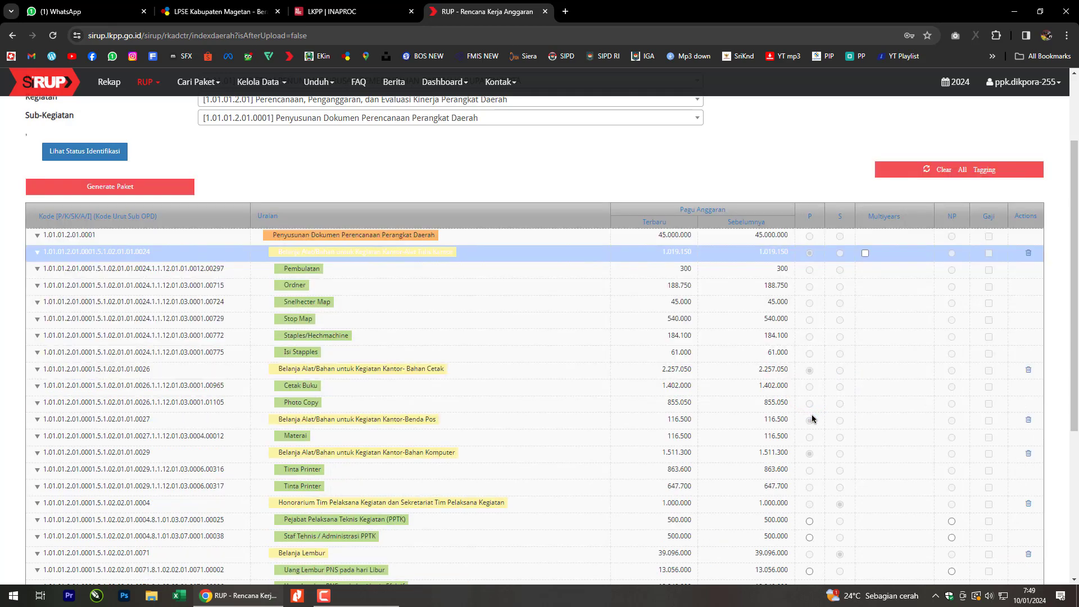
{"action": "scroll", "coordinate": [812, 416], "scroll_direction": "up", "scroll_amount": 2}
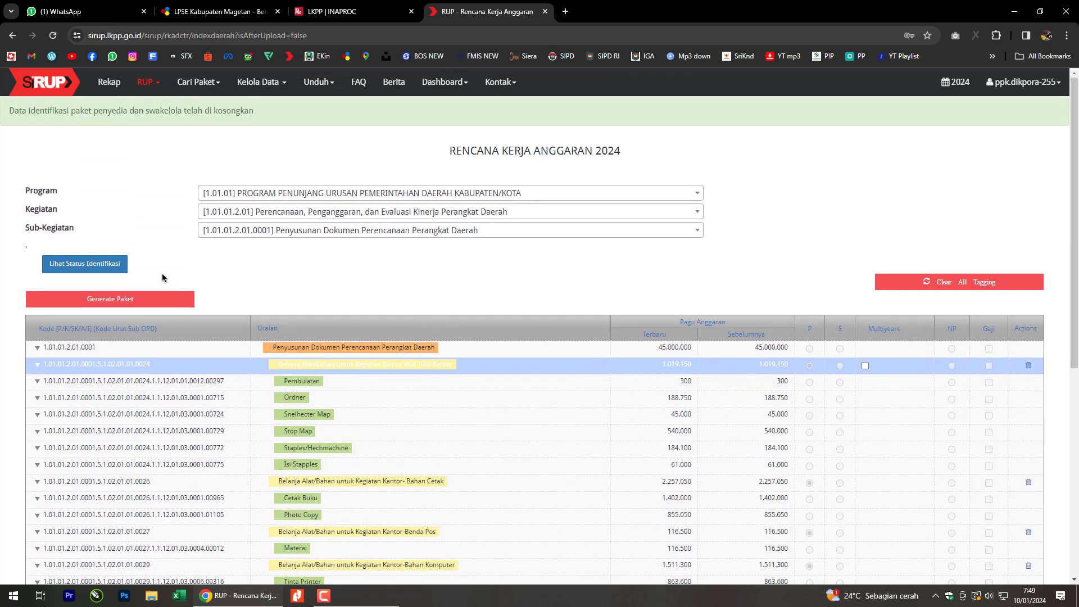
Check the identification summary shows Penyedia 4.904.000 and nothing unidentified.
{"action": "left_click", "coordinate": [121, 267]}
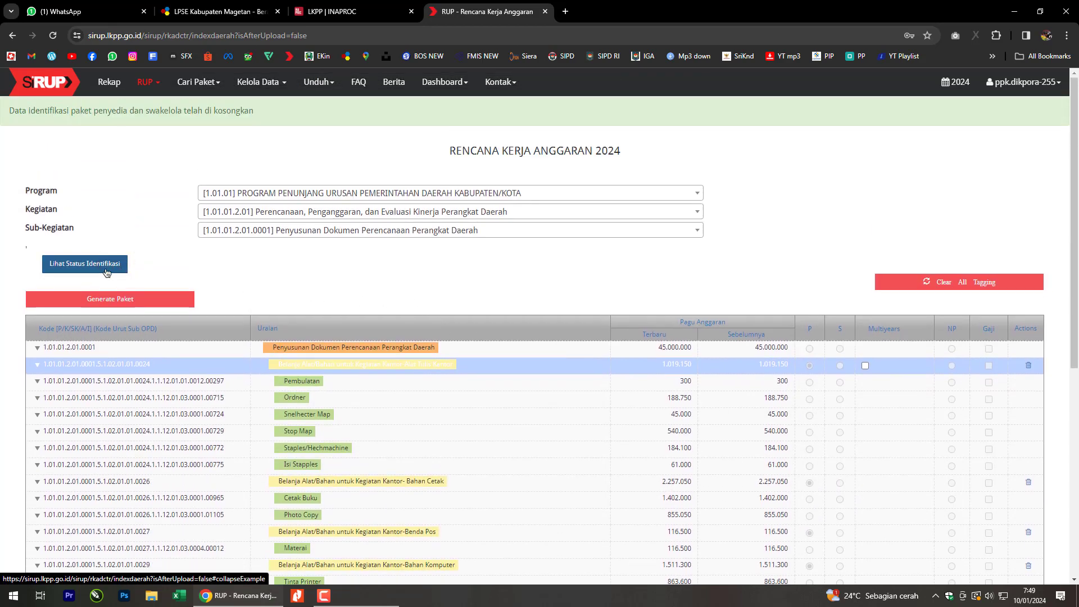
{"action": "left_click", "coordinate": [106, 272]}
{"action": "left_click", "coordinate": [428, 312]}
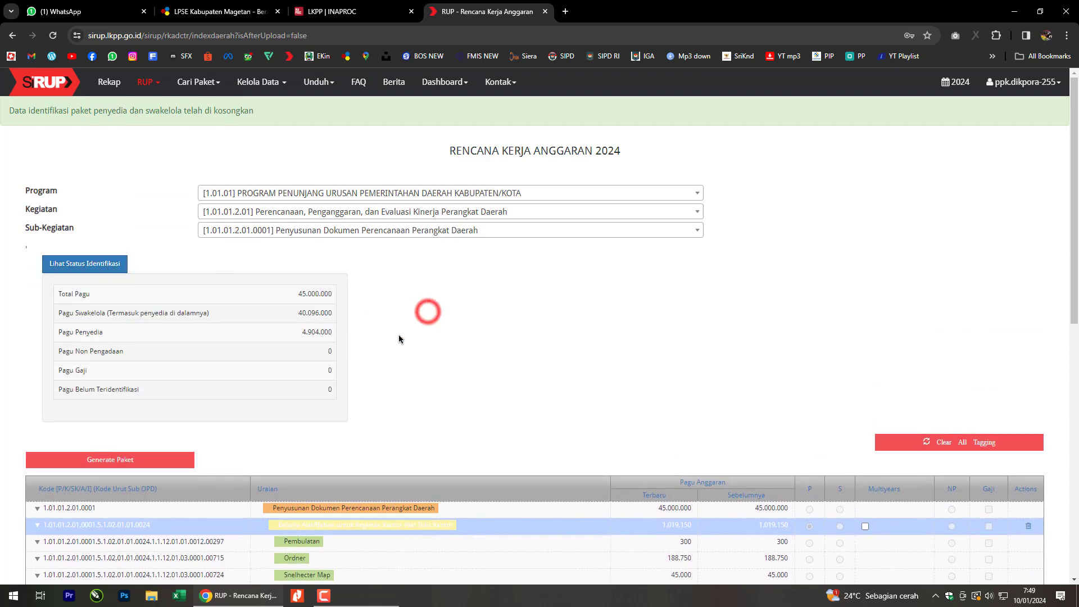
{"action": "left_click", "coordinate": [292, 387]}
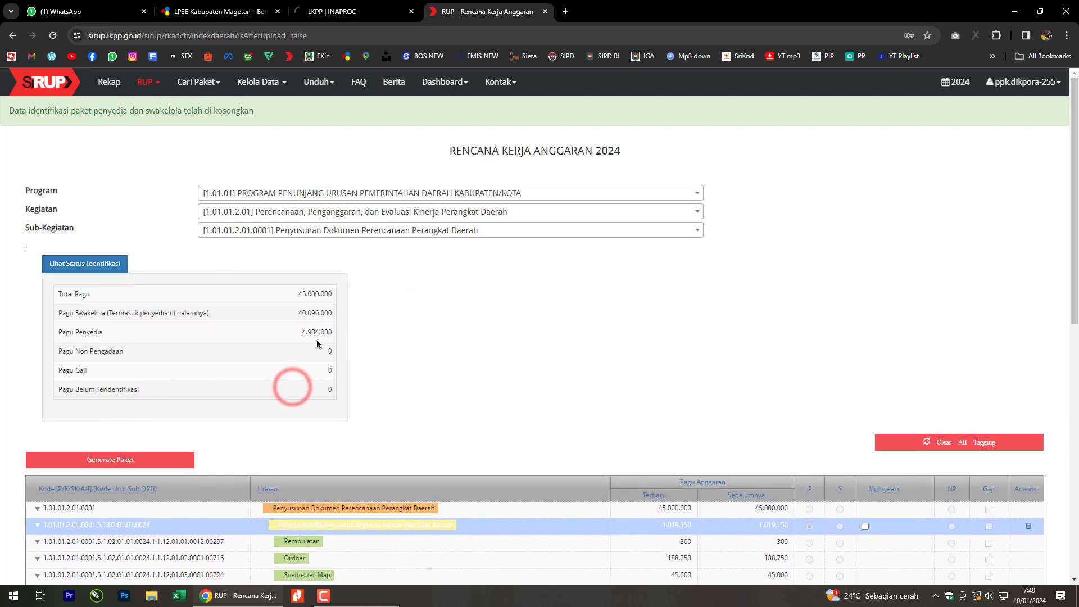
{"action": "scroll", "coordinate": [612, 356], "scroll_direction": "down", "scroll_amount": 2}
{"action": "left_click", "coordinate": [622, 307]}
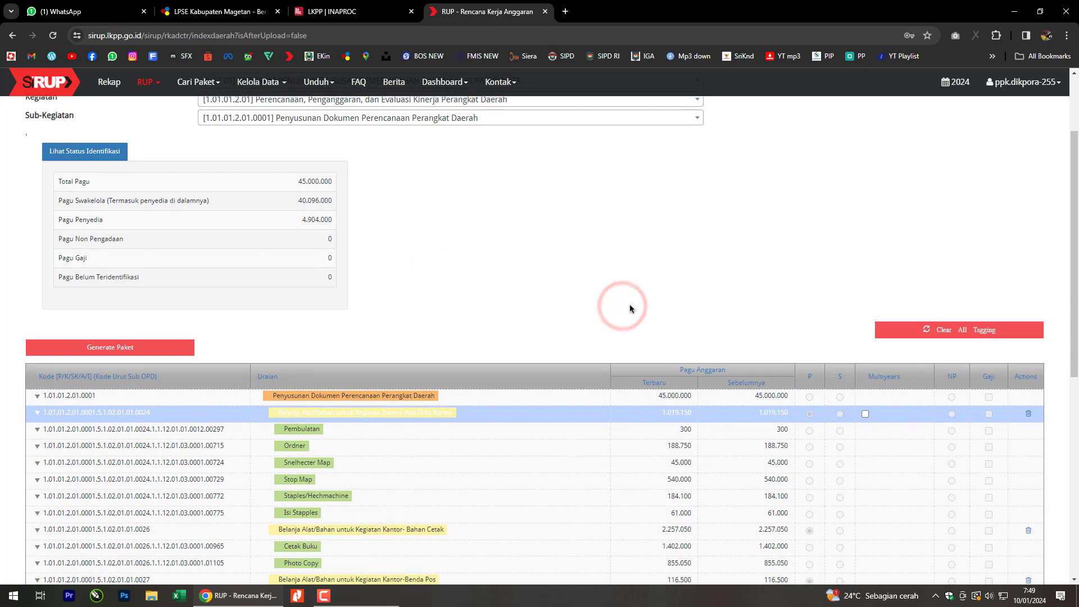
{"action": "scroll", "coordinate": [820, 382], "scroll_direction": "down", "scroll_amount": 3}
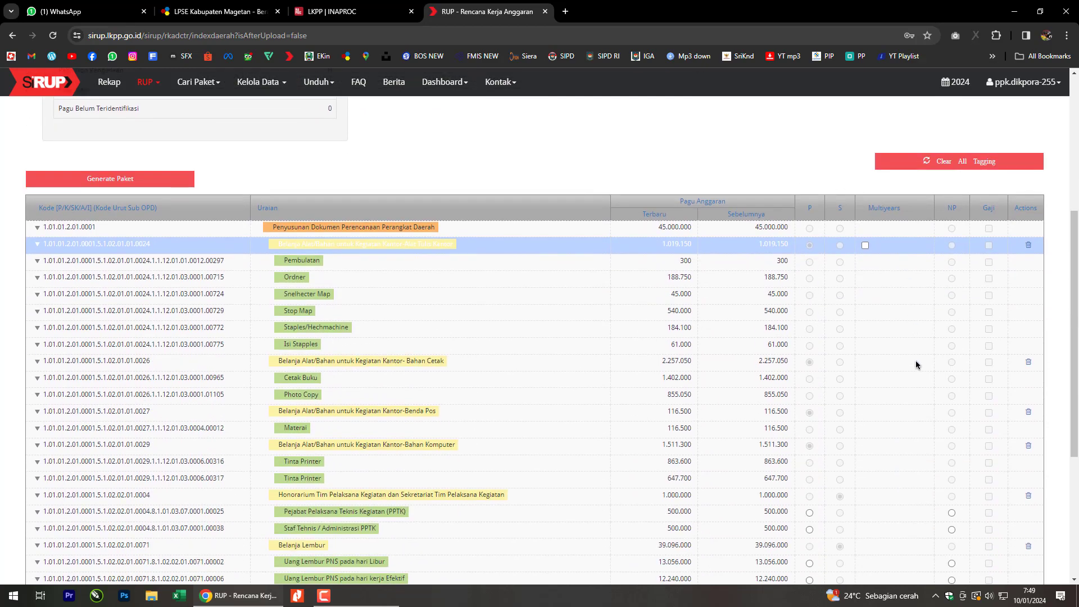
{"action": "scroll", "coordinate": [799, 333], "scroll_direction": "down", "scroll_amount": 5}
{"action": "scroll", "coordinate": [572, 320], "scroll_direction": "up", "scroll_amount": 8}
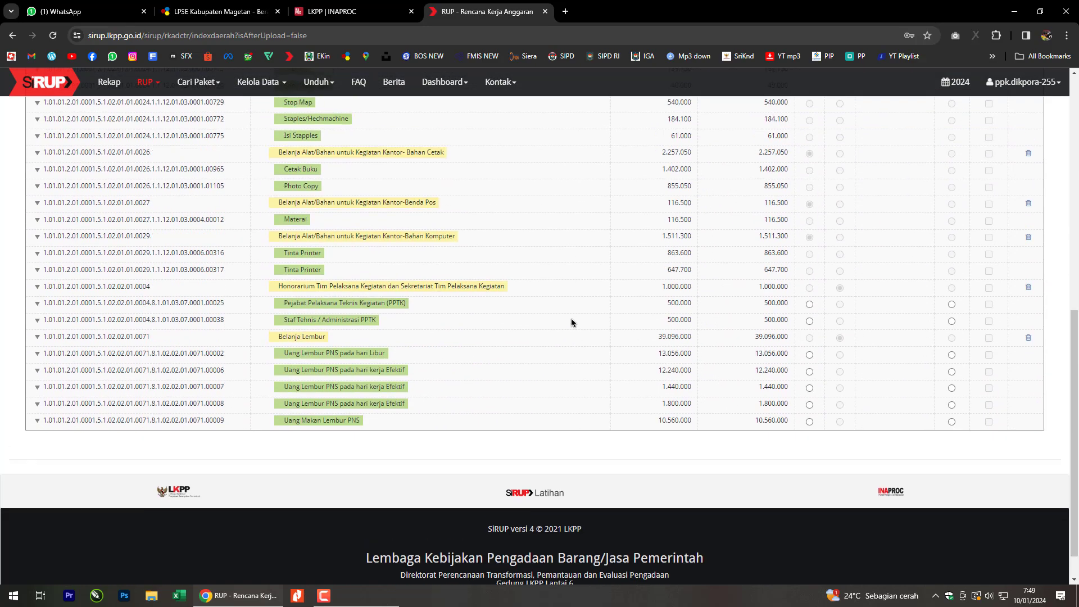
{"action": "left_click", "coordinate": [275, 285]}
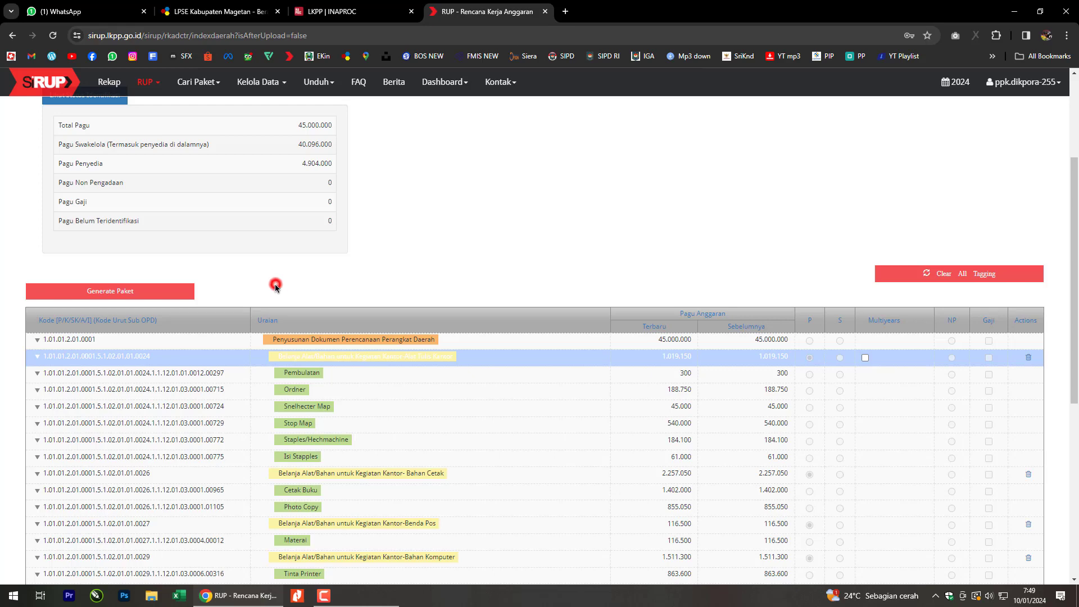
Generate the Penyedia and Swakelola packages from the tagged lines and confirm the success banner.
{"action": "left_click", "coordinate": [161, 296]}
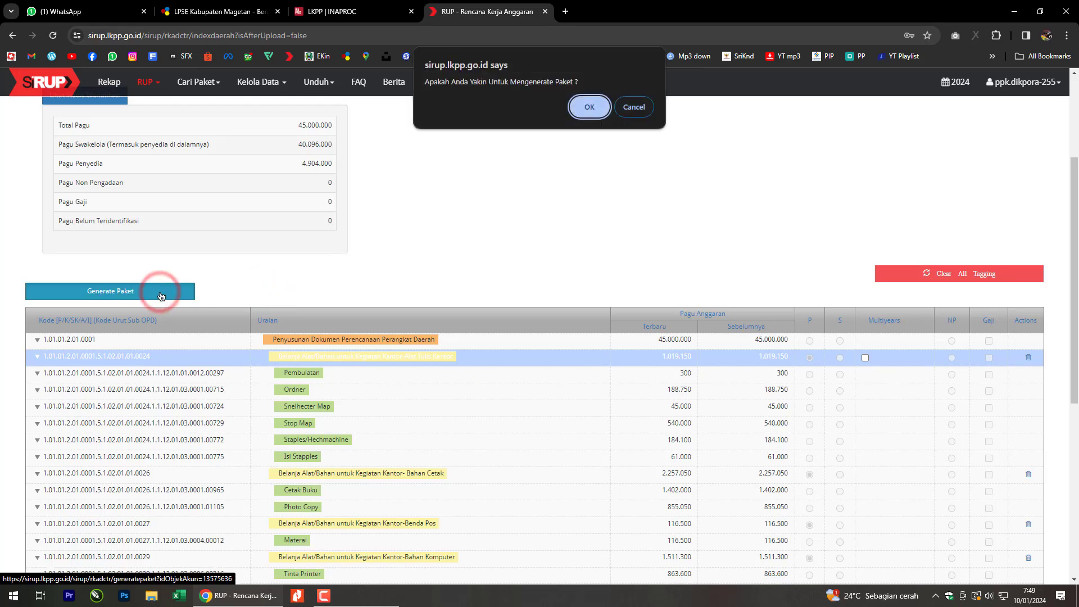
{"action": "left_click", "coordinate": [581, 113]}
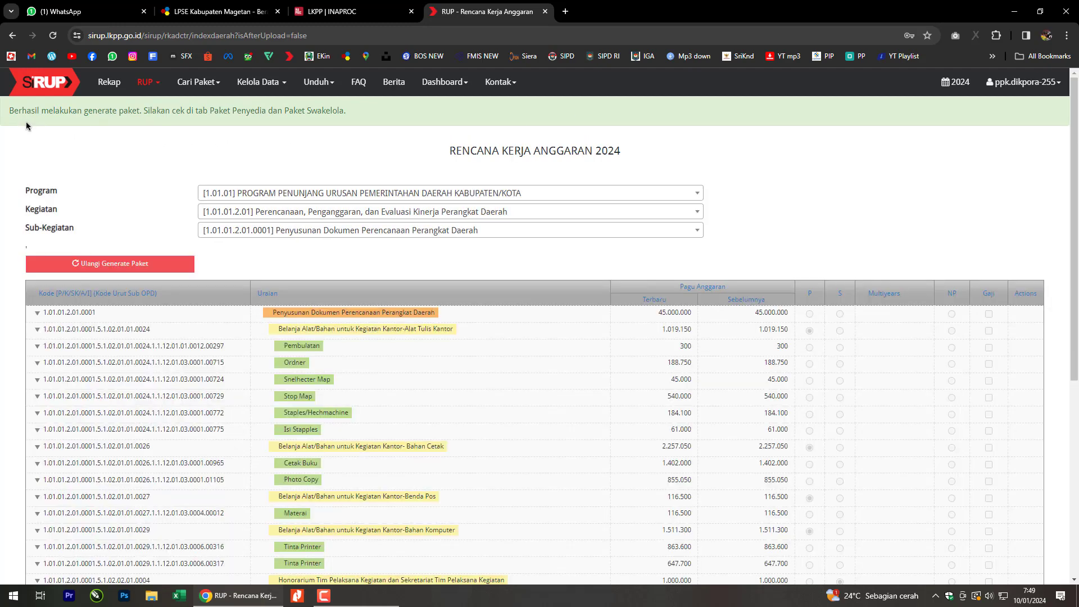
{"action": "left_click_drag", "start_coordinate": [4, 112], "coordinate": [244, 122]}
{"action": "left_click", "coordinate": [354, 116]}
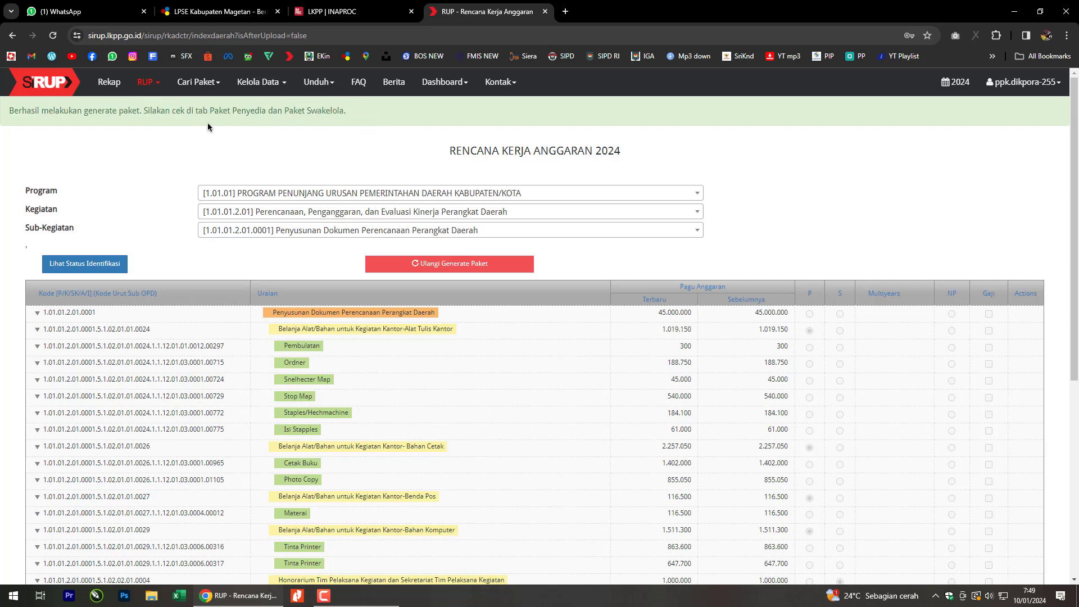
{"action": "scroll", "coordinate": [790, 176], "scroll_direction": "down", "scroll_amount": 4}
{"action": "scroll", "coordinate": [534, 305], "scroll_direction": "up", "scroll_amount": 3}
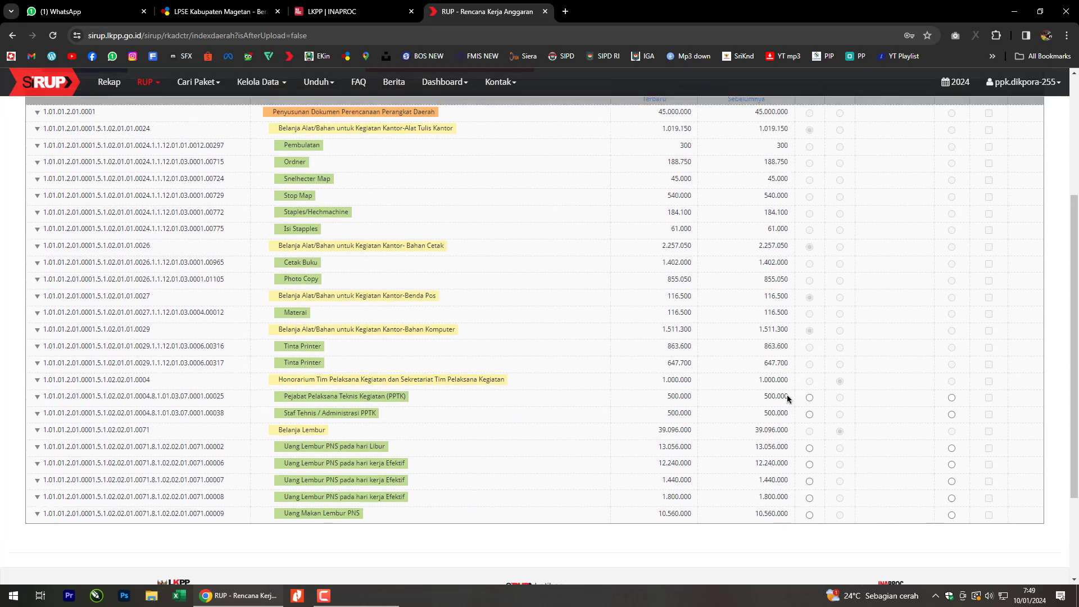
{"action": "scroll", "coordinate": [535, 295], "scroll_direction": "down", "scroll_amount": 1}
{"action": "scroll", "coordinate": [535, 295], "scroll_direction": "up", "scroll_amount": 2}
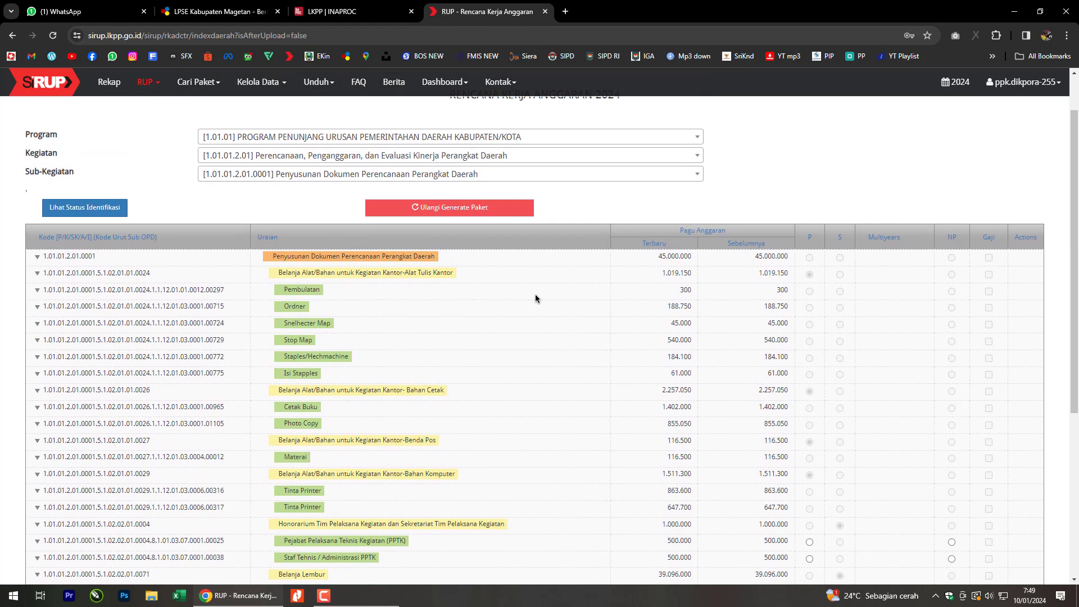
{"action": "left_click", "coordinate": [146, 82]}
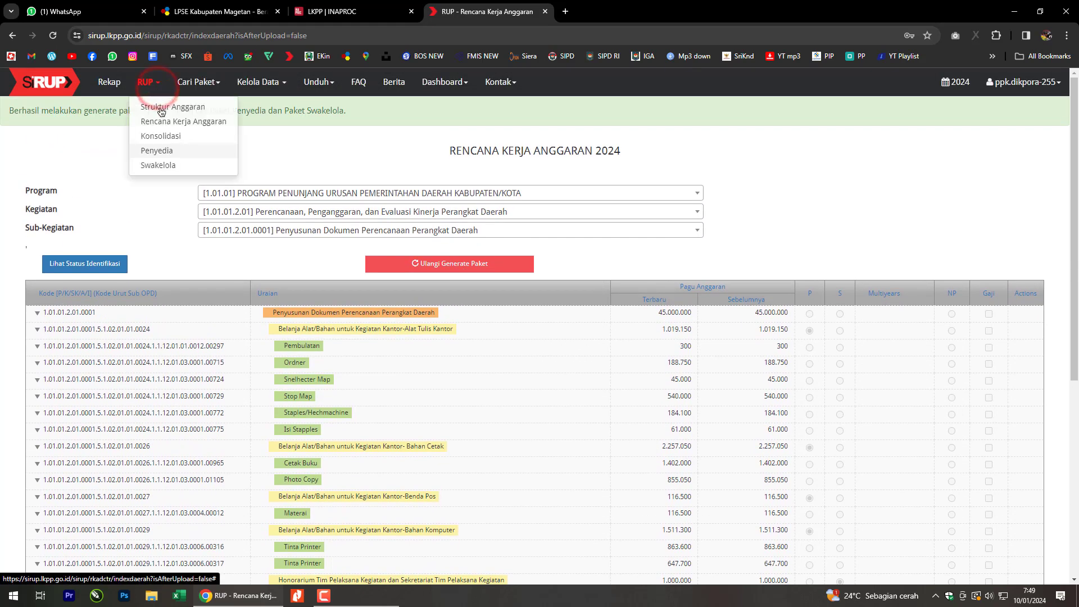
Open the Penyedia and Swakelola package lists in separate new tabs.
{"action": "left_click", "coordinate": [166, 152], "text": "ctrl"}
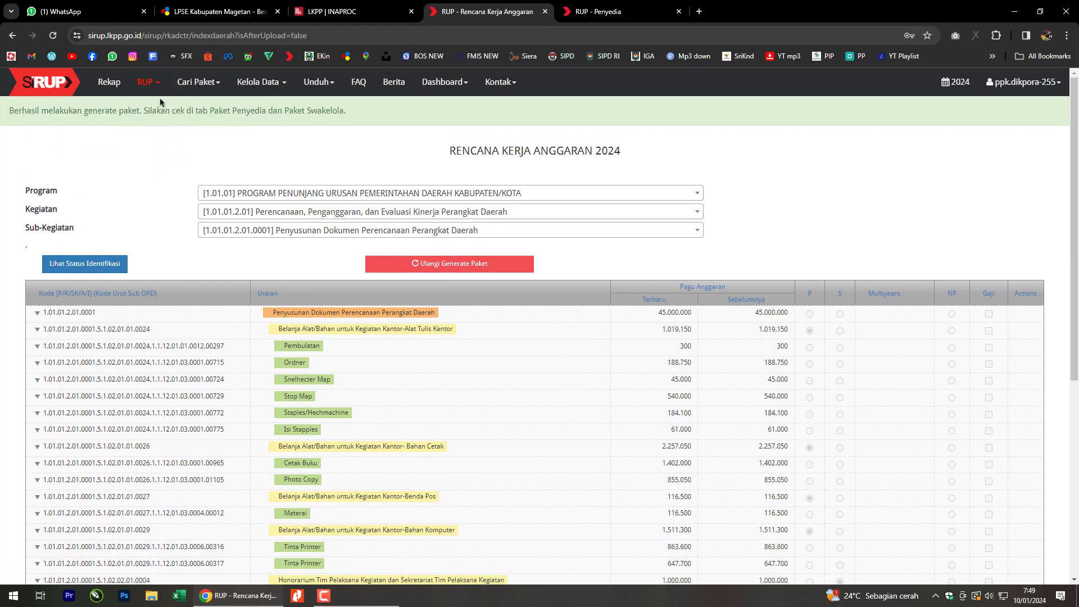
{"action": "left_click", "coordinate": [148, 82]}
{"action": "left_click", "coordinate": [158, 165], "text": "ctrl"}
{"action": "key", "text": "ctrl+Tab"}
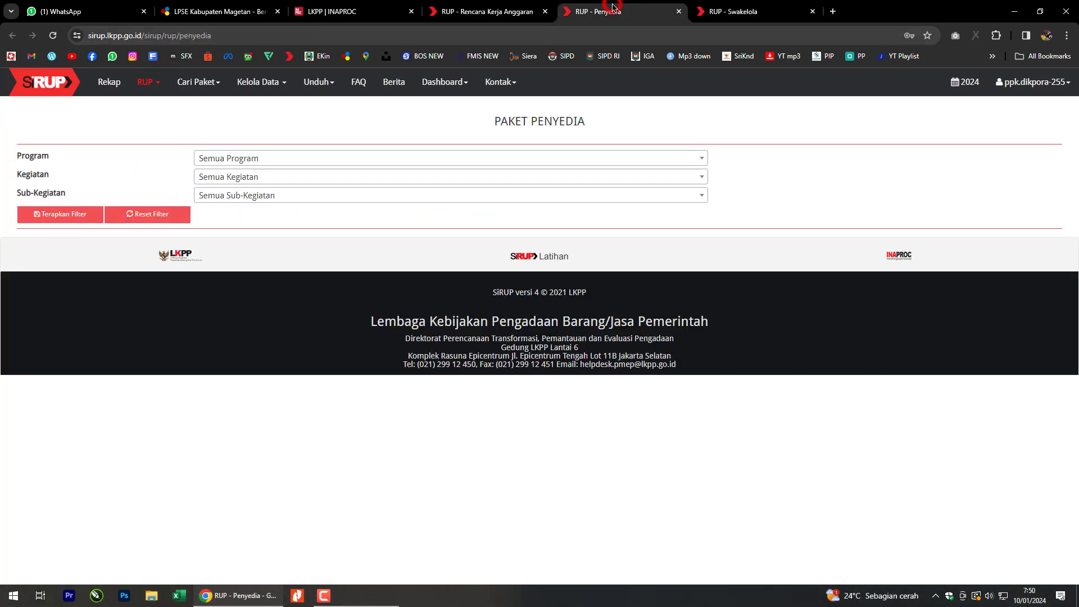
Filter the Penyedia list by program [1.01.01], choosing the entry without the Manual tag.
{"action": "left_click", "coordinate": [317, 159]}
{"action": "left_click", "coordinate": [349, 214]}
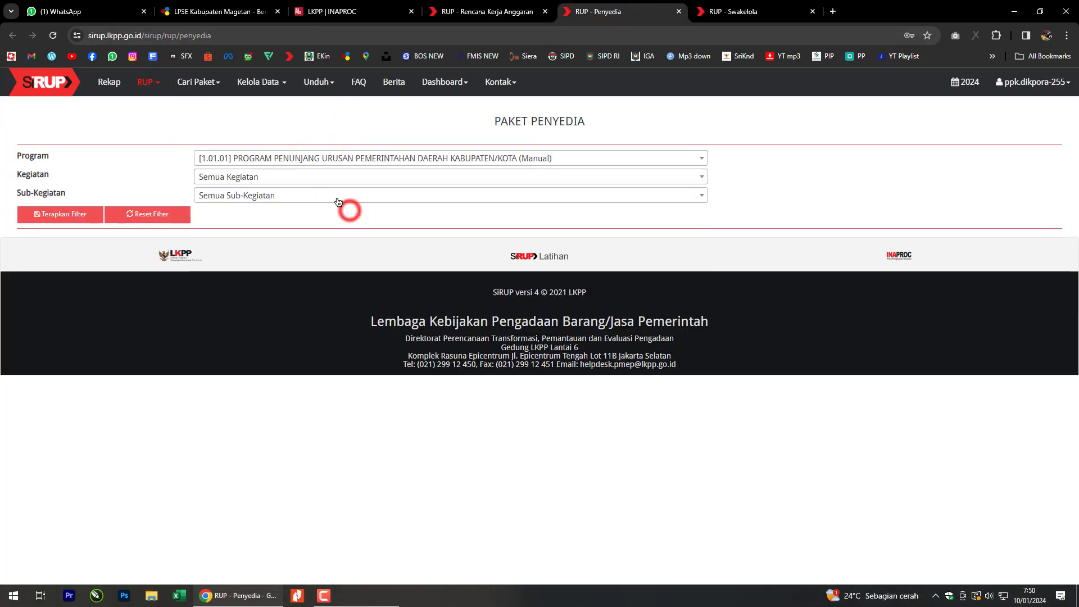
{"action": "left_click", "coordinate": [331, 176]}
{"action": "left_click", "coordinate": [371, 158]}
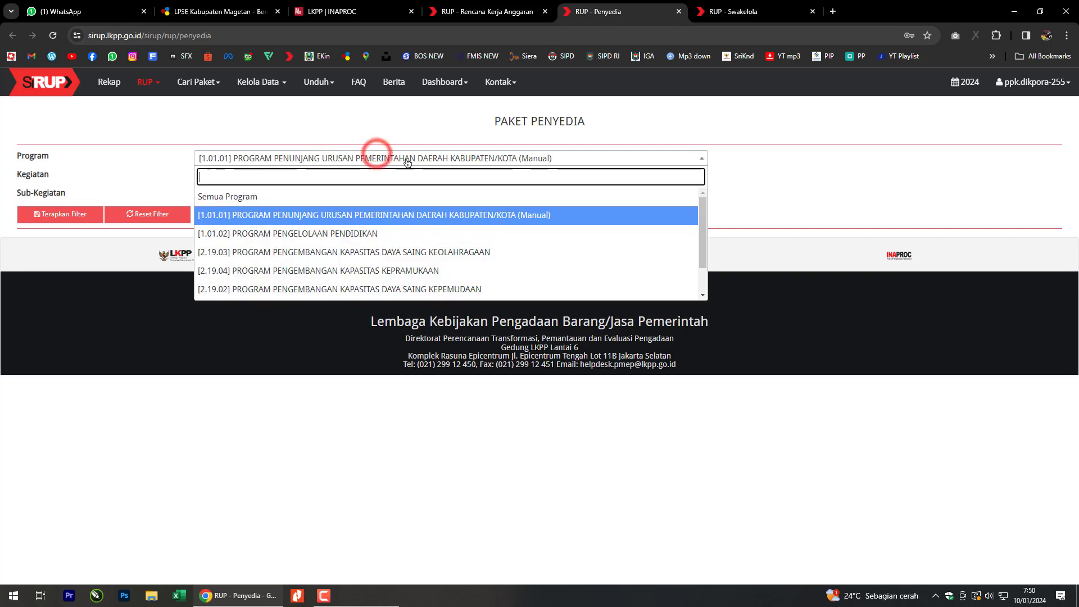
{"action": "scroll", "coordinate": [394, 235], "scroll_direction": "down", "scroll_amount": 1}
{"action": "left_click", "coordinate": [444, 271]}
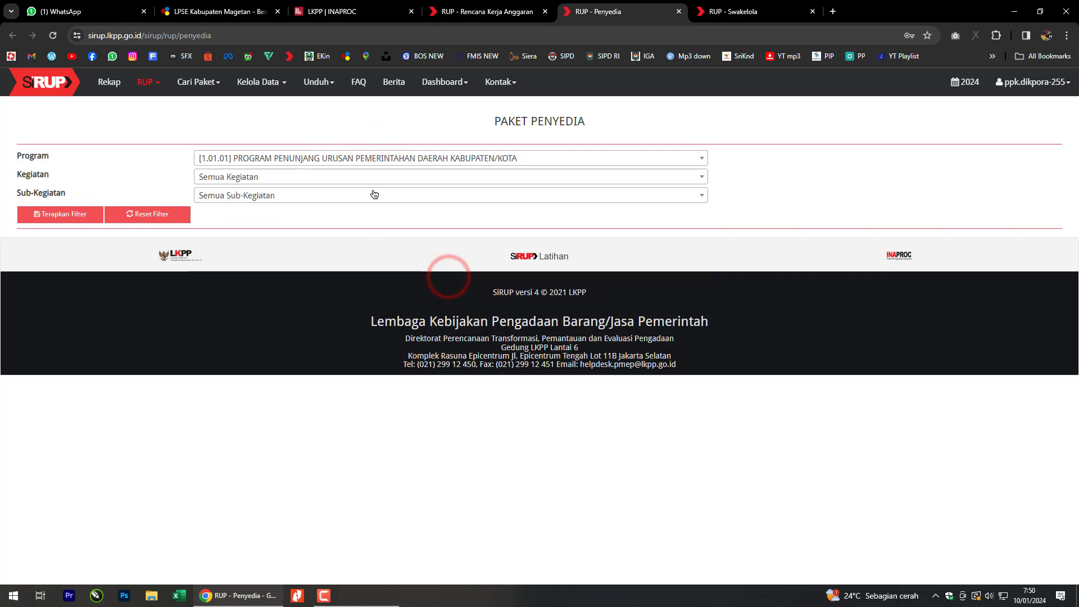
Narrow to activity [1.01.01.2.01] and sub-activity Penyusunan Dokumen Perencanaan Perangkat Daerah, then apply the filter.
{"action": "left_click", "coordinate": [379, 175]}
{"action": "scroll", "coordinate": [386, 257], "scroll_direction": "down", "scroll_amount": 2}
{"action": "scroll", "coordinate": [385, 257], "scroll_direction": "up", "scroll_amount": 2}
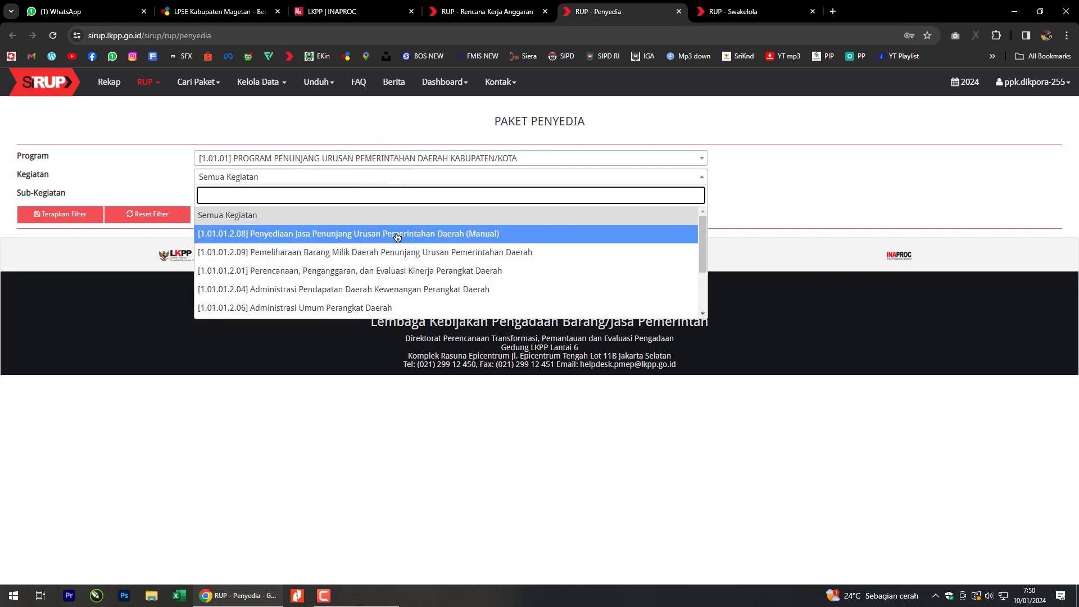
{"action": "scroll", "coordinate": [397, 237], "scroll_direction": "down", "scroll_amount": 2}
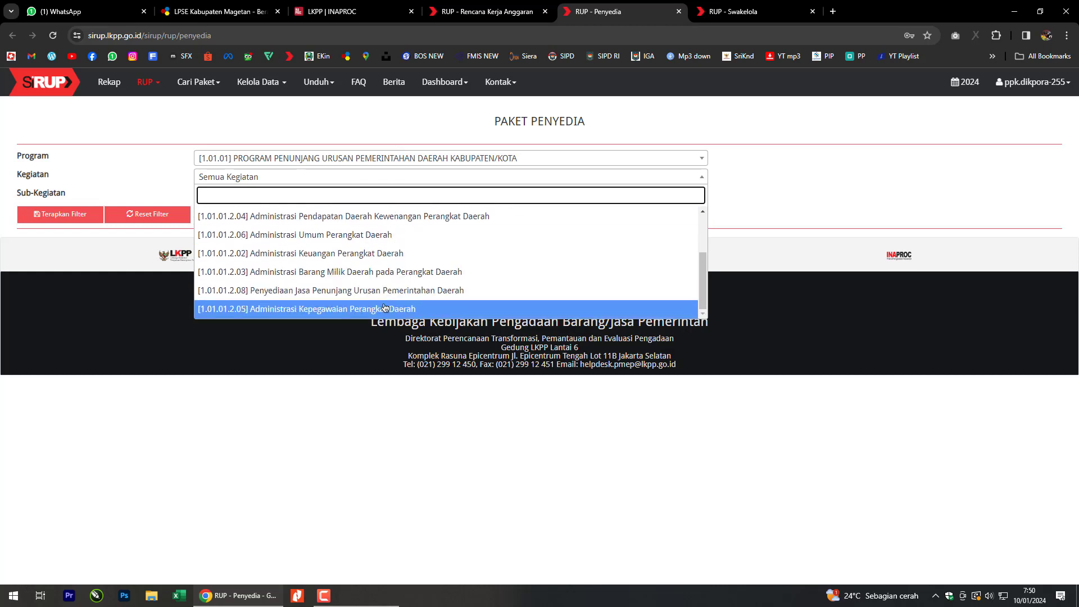
{"action": "scroll", "coordinate": [388, 292], "scroll_direction": "up", "scroll_amount": 2}
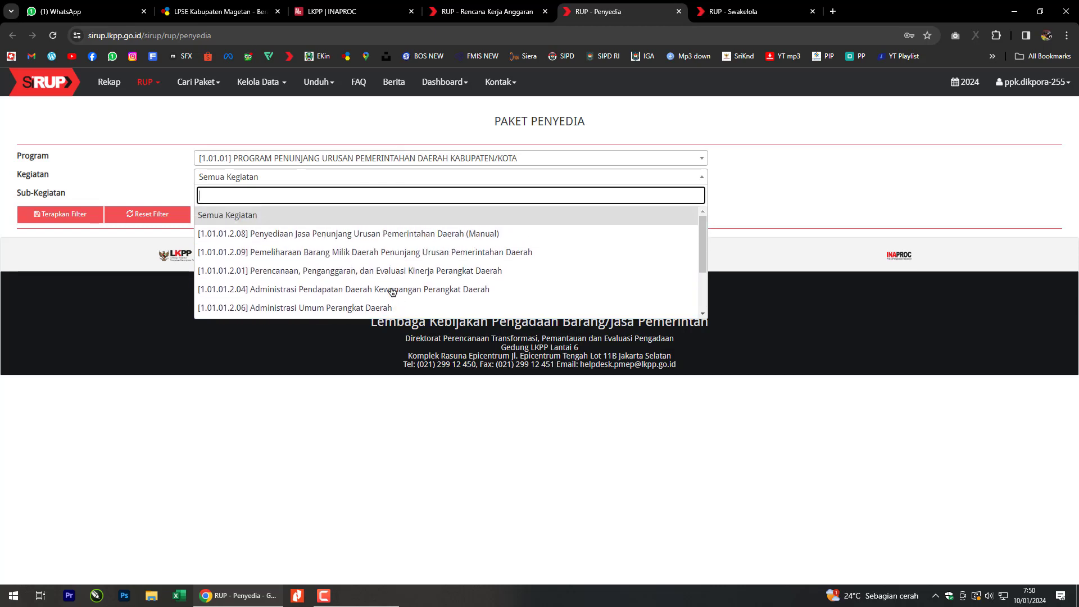
{"action": "left_click", "coordinate": [395, 271]}
{"action": "left_click", "coordinate": [298, 196]}
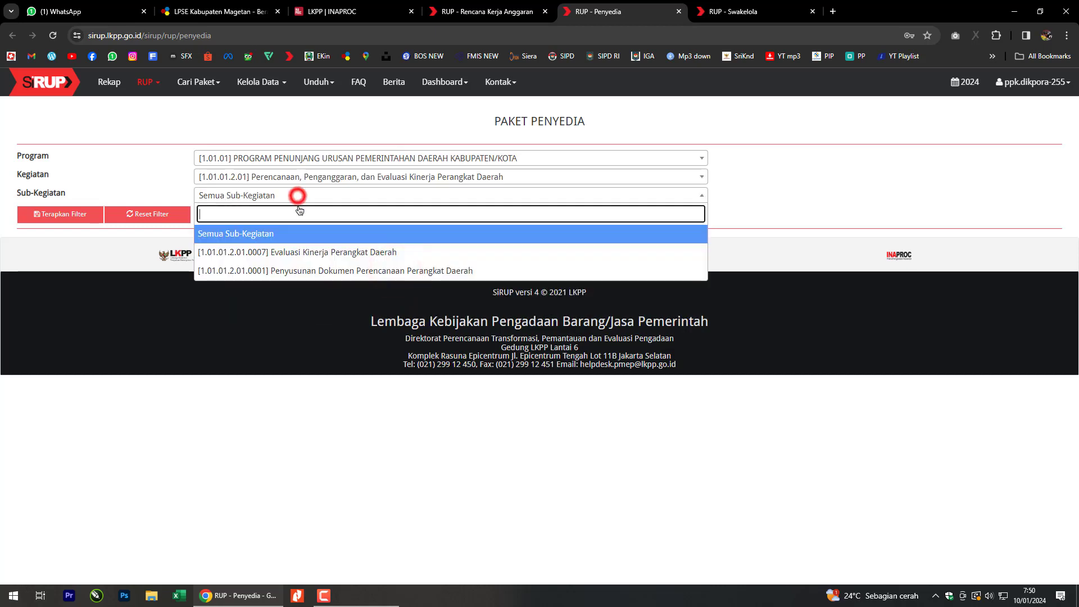
{"action": "left_click", "coordinate": [297, 269]}
{"action": "left_click", "coordinate": [77, 221]}
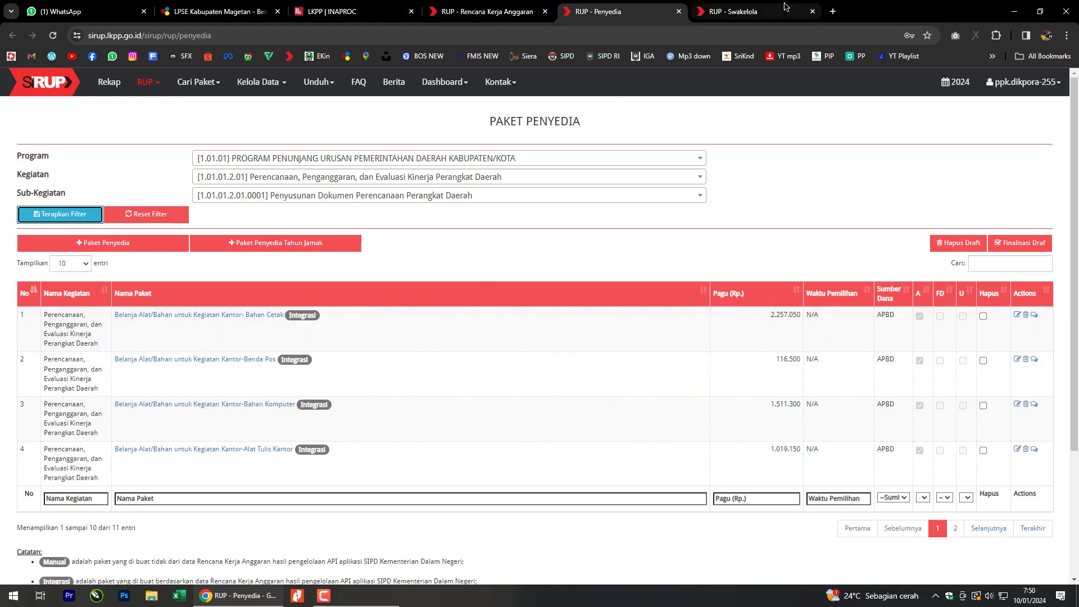
{"action": "left_click", "coordinate": [756, 11]}
Filter Swakelola by program [1.01.01], activity [1.01.01.2.01] and sub-activity Penyusunan Dokumen Perencanaan Perangkat Daerah.
{"action": "left_click", "coordinate": [337, 161]}
{"action": "scroll", "coordinate": [371, 272], "scroll_direction": "down", "scroll_amount": 2}
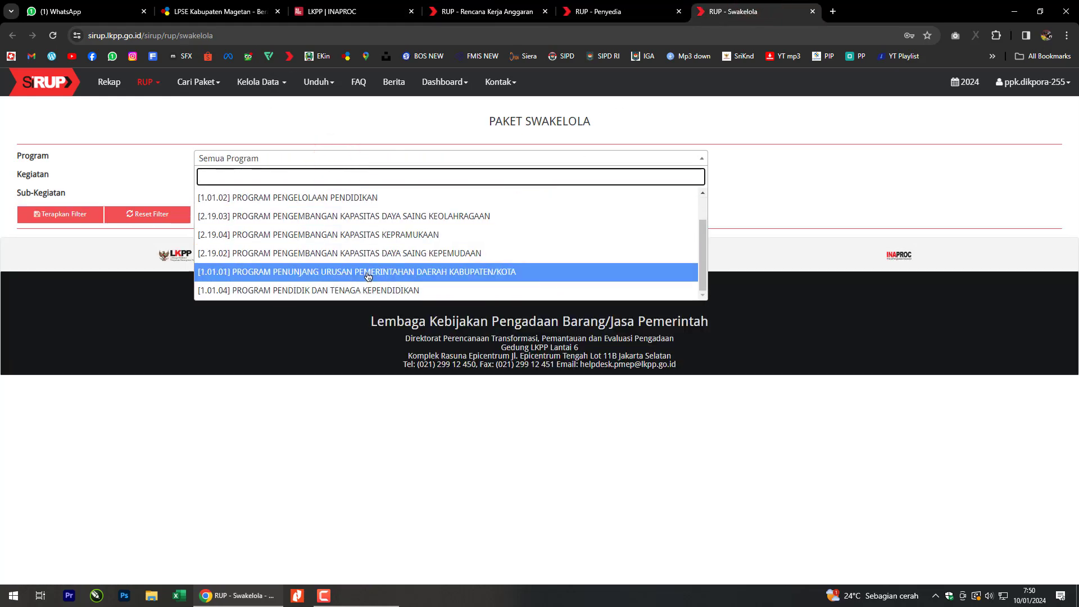
{"action": "left_click", "coordinate": [375, 274]}
{"action": "left_click", "coordinate": [347, 176]}
{"action": "scroll", "coordinate": [380, 275], "scroll_direction": "down", "scroll_amount": 2}
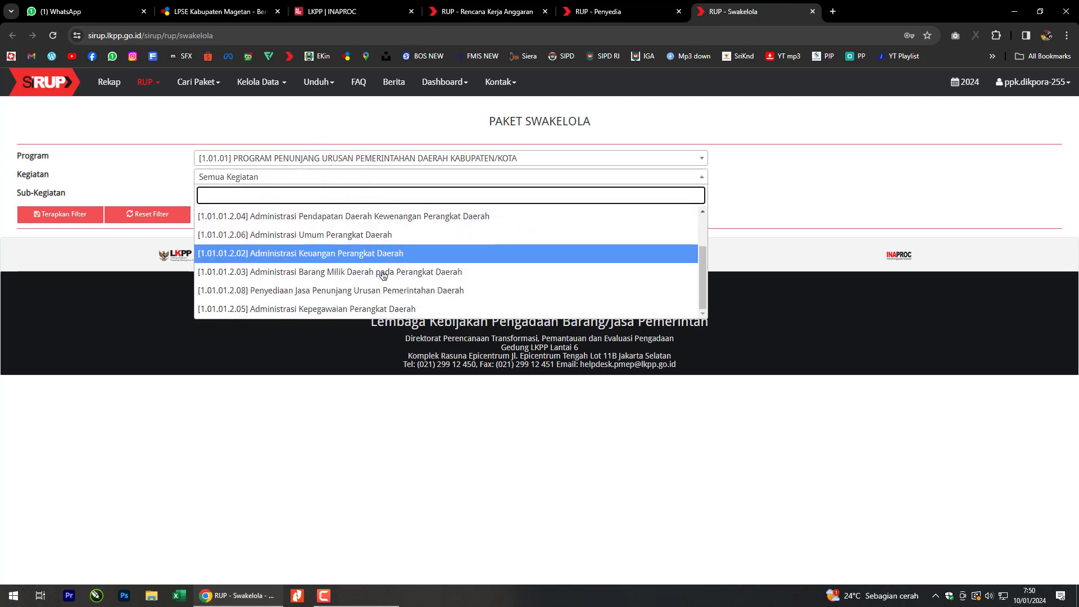
{"action": "scroll", "coordinate": [388, 281], "scroll_direction": "up", "scroll_amount": 2}
{"action": "left_click", "coordinate": [337, 252]}
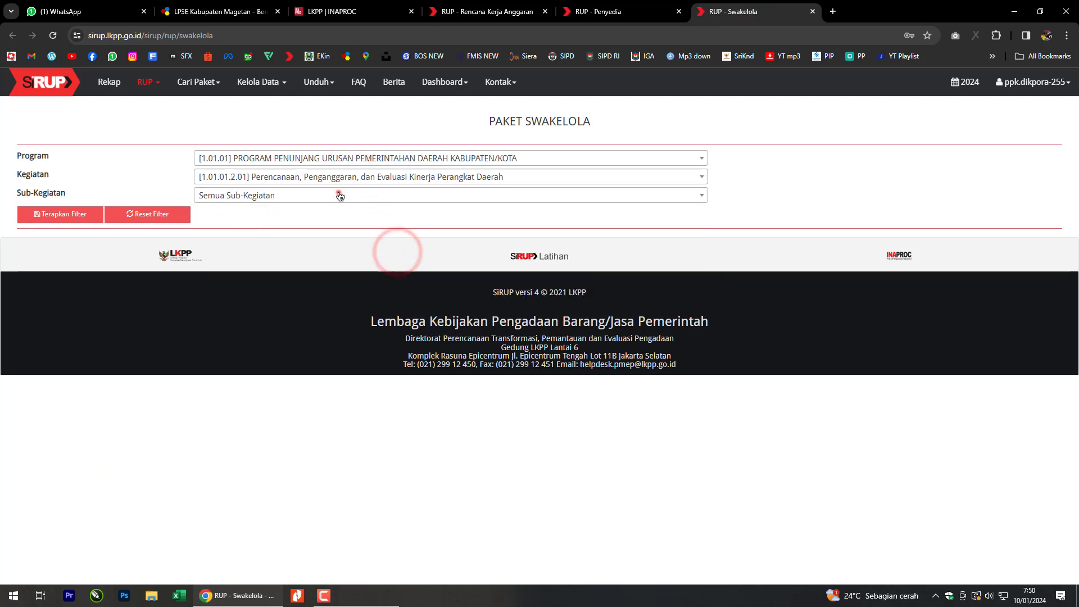
{"action": "left_click", "coordinate": [340, 195]}
{"action": "left_click", "coordinate": [339, 271]}
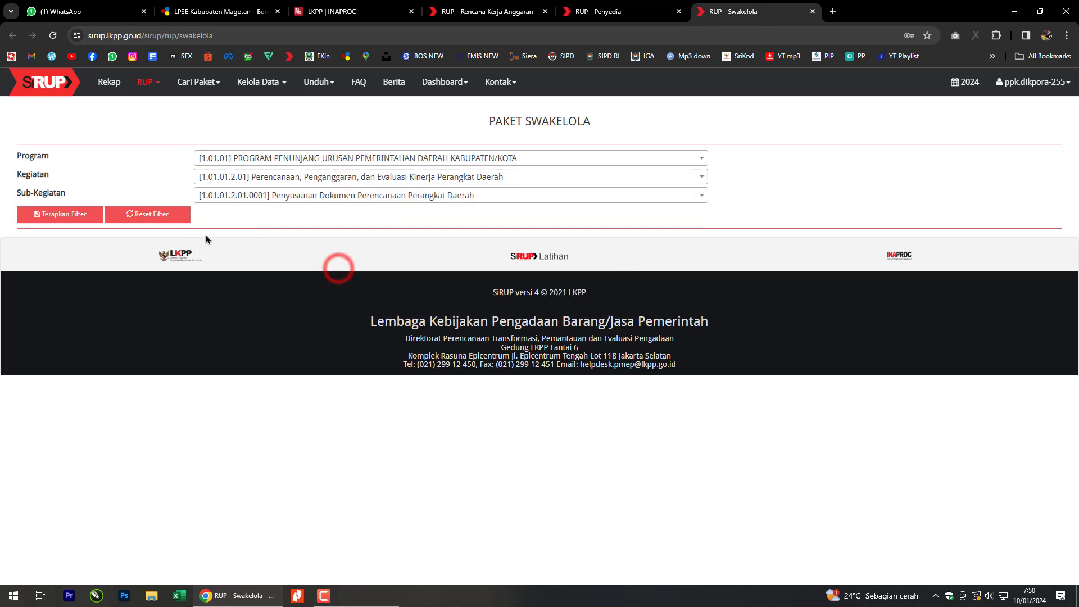
{"action": "left_click", "coordinate": [91, 214]}
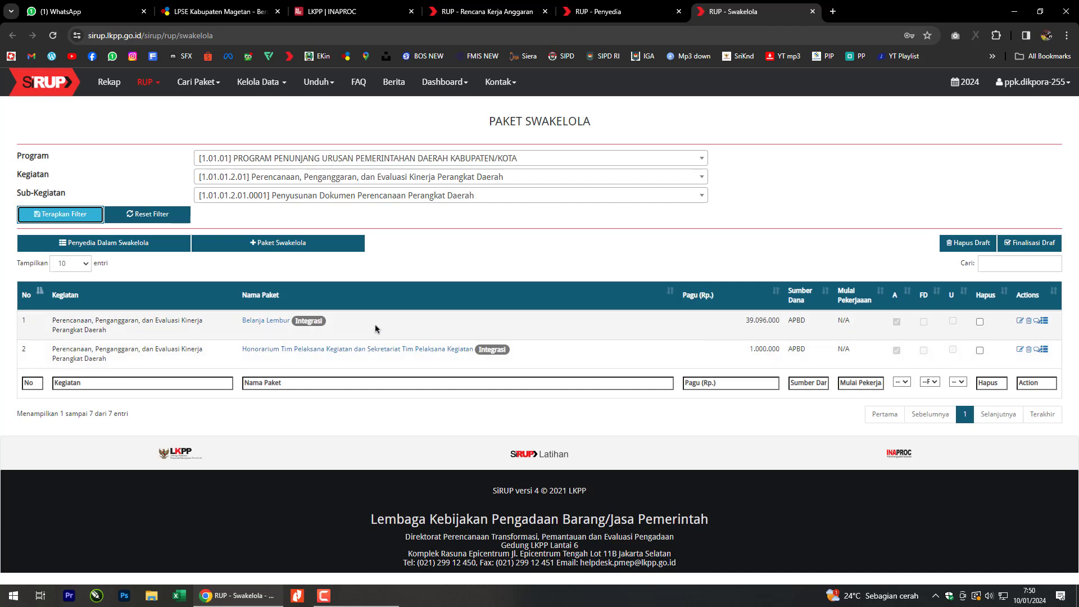
{"action": "left_click", "coordinate": [640, 5]}
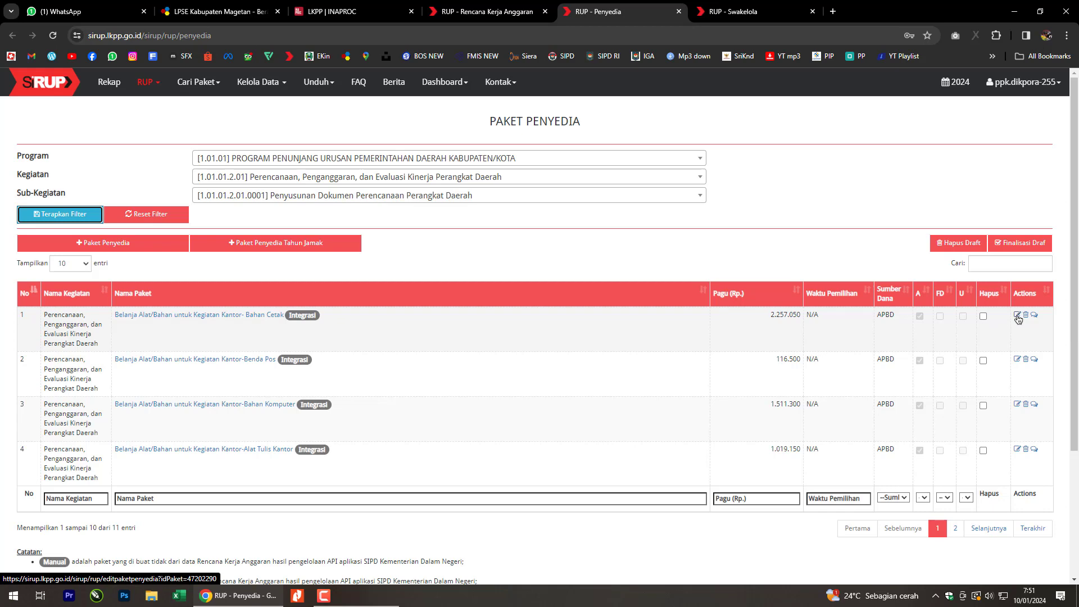
Open the Bahan Cetak edit form and set the location to Jawa Timur, Magetan (Kab.).
{"action": "middle_click", "coordinate": [1018, 317]}
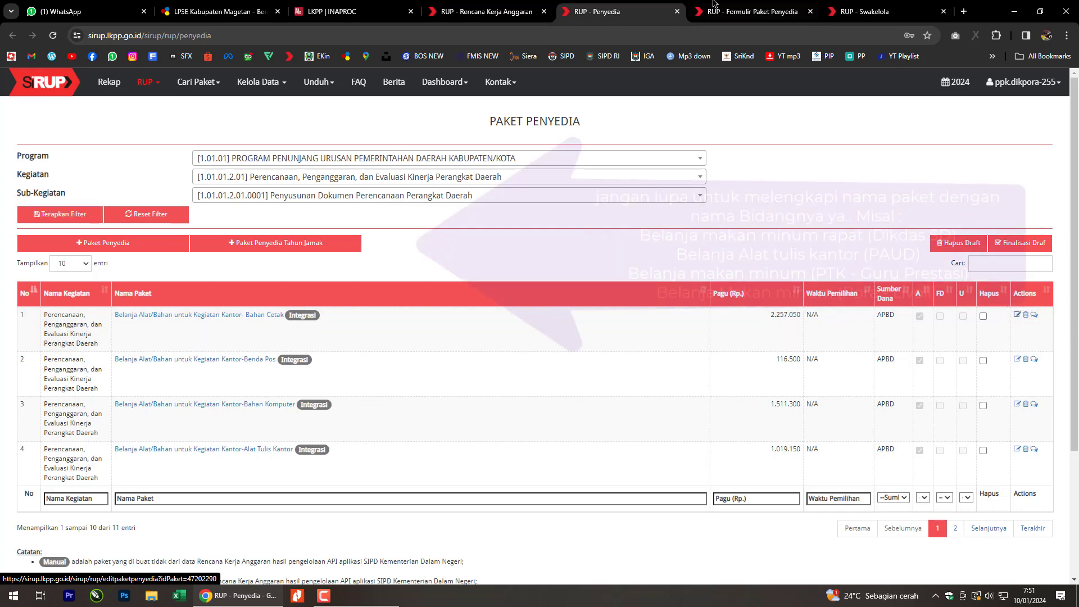
{"action": "left_click", "coordinate": [731, 11]}
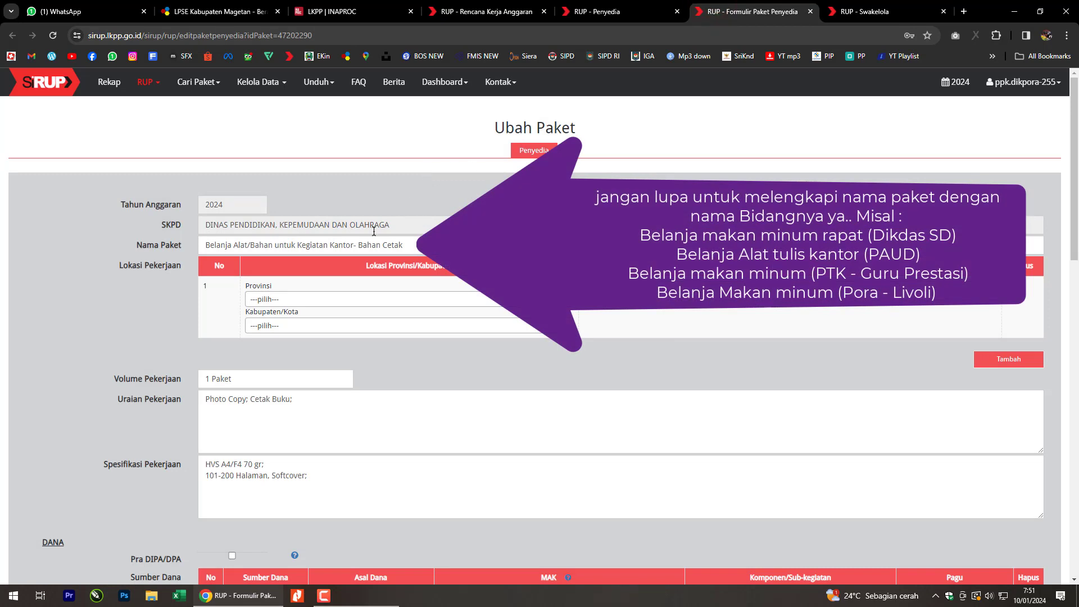
{"action": "left_click", "coordinate": [366, 299]}
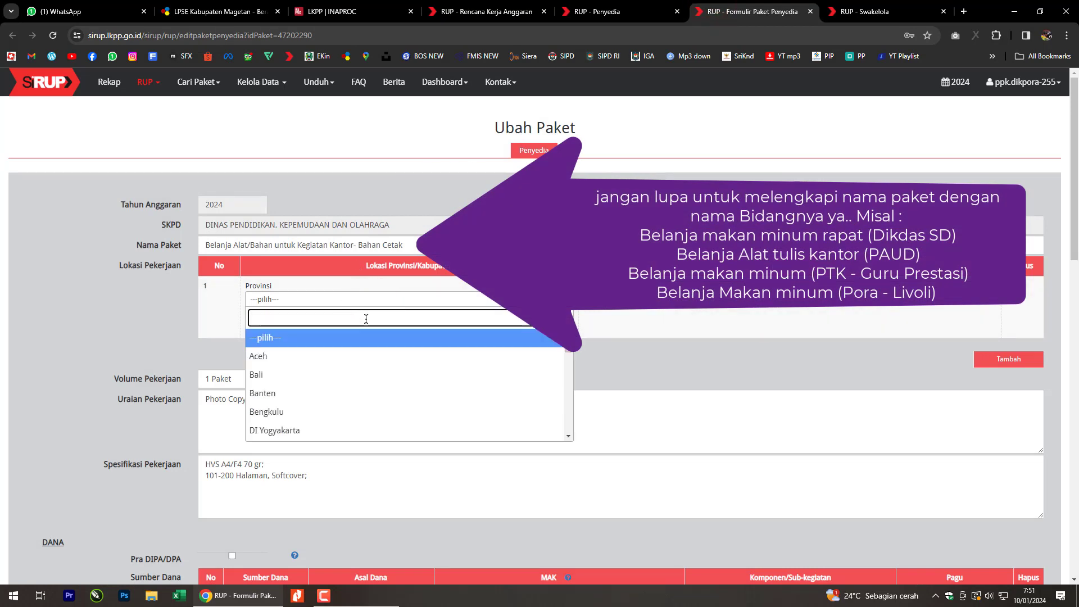
{"action": "type", "text": "timu"}
{"action": "left_click", "coordinate": [328, 337]}
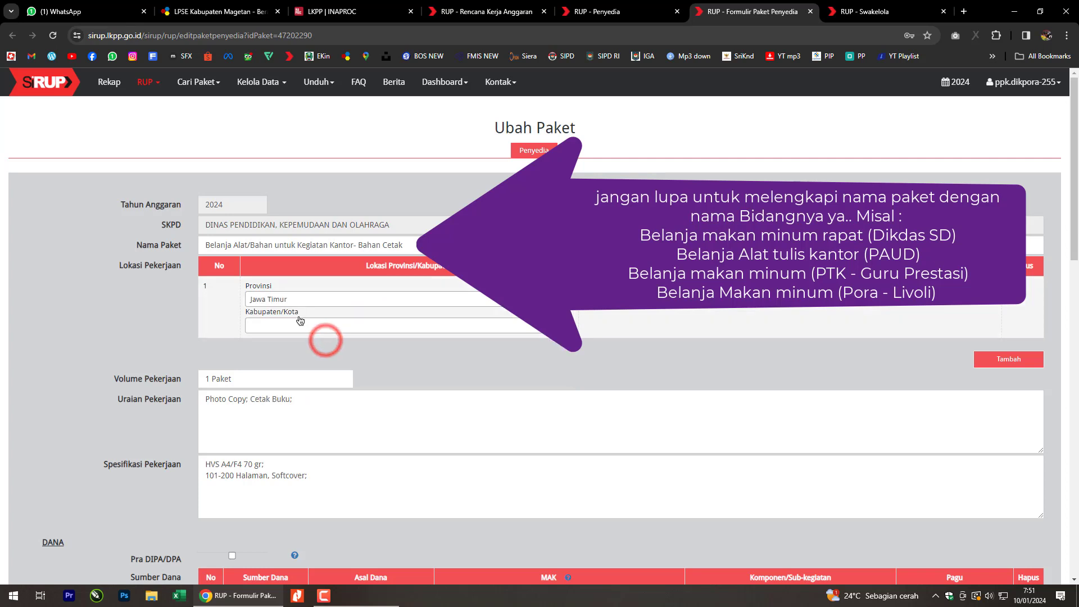
{"action": "left_click", "coordinate": [287, 325]}
{"action": "type", "text": "get"}
{"action": "left_click", "coordinate": [281, 364]}
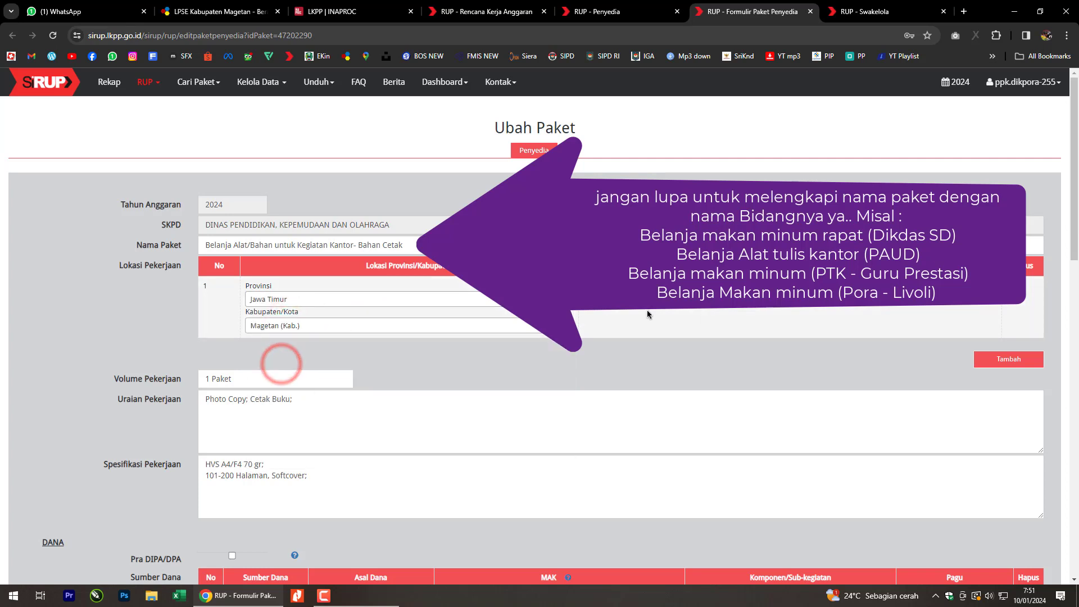
Enter 'Dinas Dikpora' as the location detail and review the work volume and specification fields.
{"action": "left_click", "coordinate": [646, 298]}
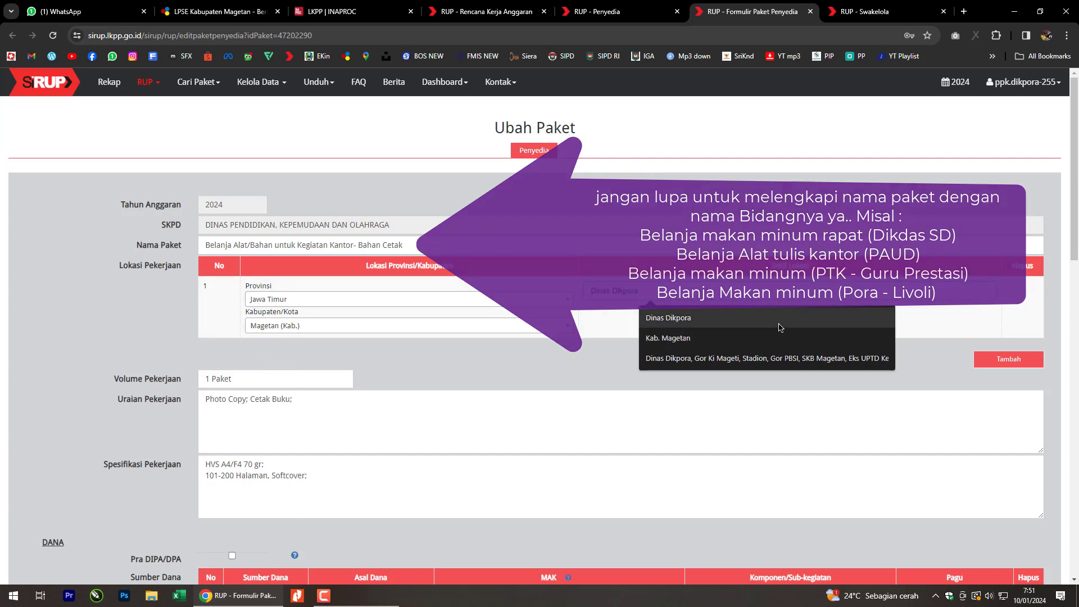
{"action": "left_click", "coordinate": [778, 324]}
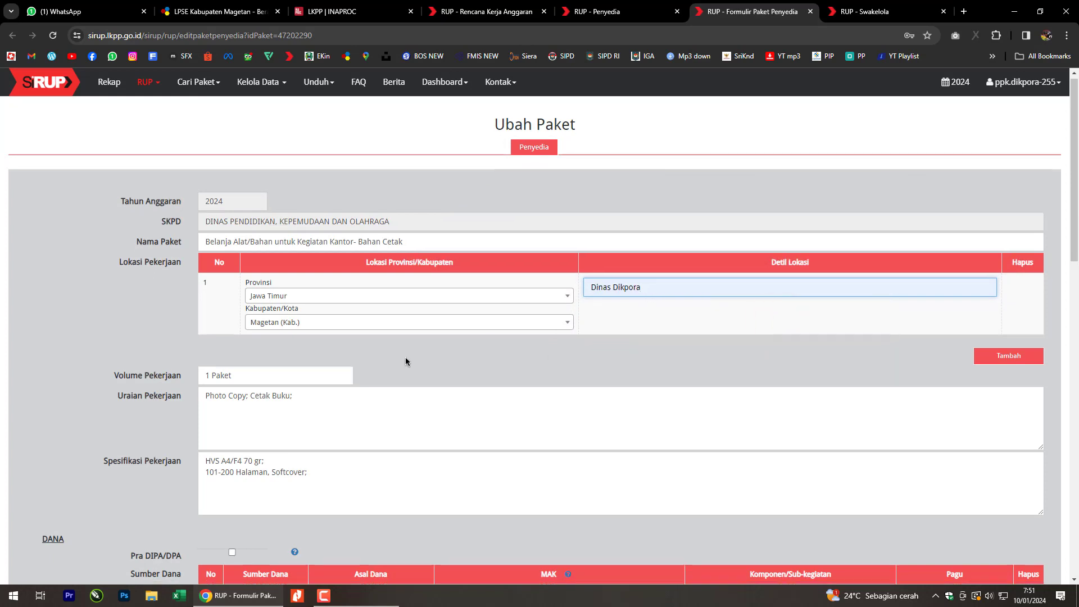
{"action": "scroll", "coordinate": [406, 362], "scroll_direction": "down", "scroll_amount": 2}
{"action": "left_click", "coordinate": [301, 267]}
{"action": "left_click", "coordinate": [534, 299]}
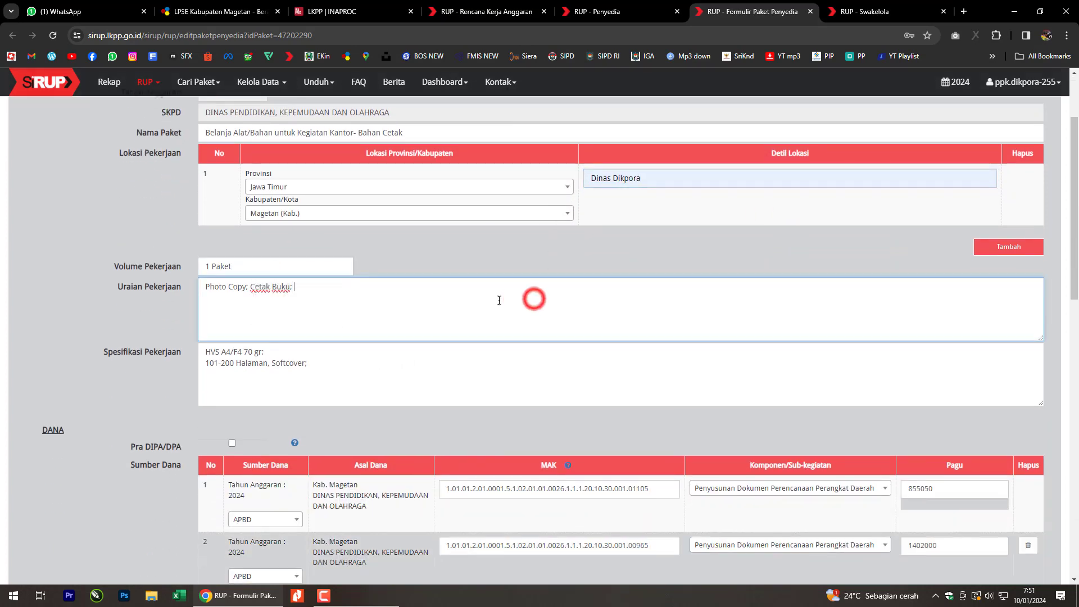
{"action": "left_click", "coordinate": [377, 262]}
{"action": "left_click", "coordinate": [311, 270]}
{"action": "left_click", "coordinate": [452, 314]}
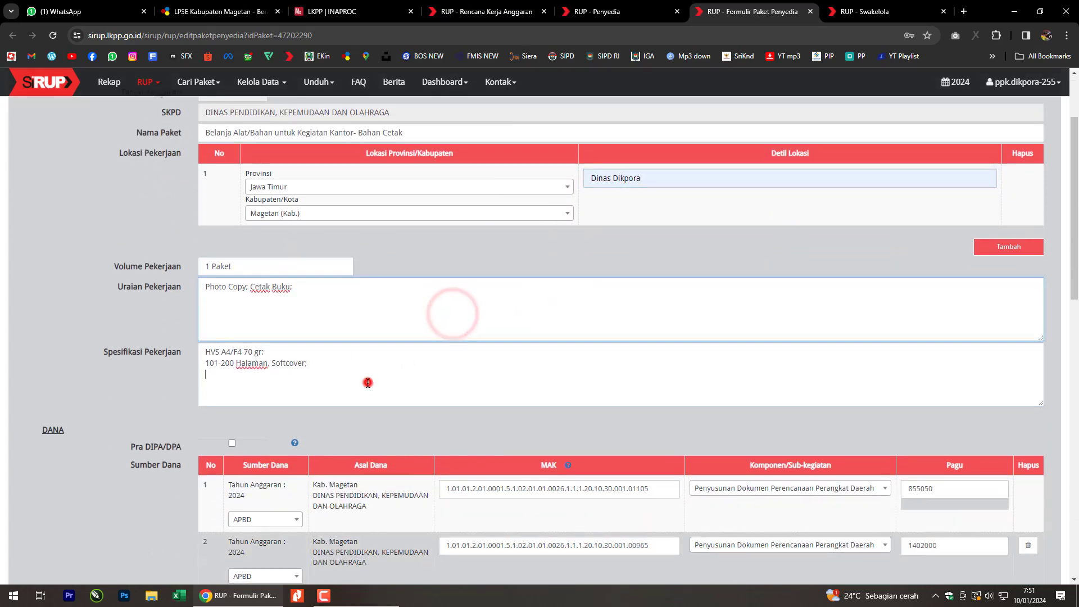
{"action": "left_click", "coordinate": [368, 383]}
{"action": "scroll", "coordinate": [463, 323], "scroll_direction": "down", "scroll_amount": 3}
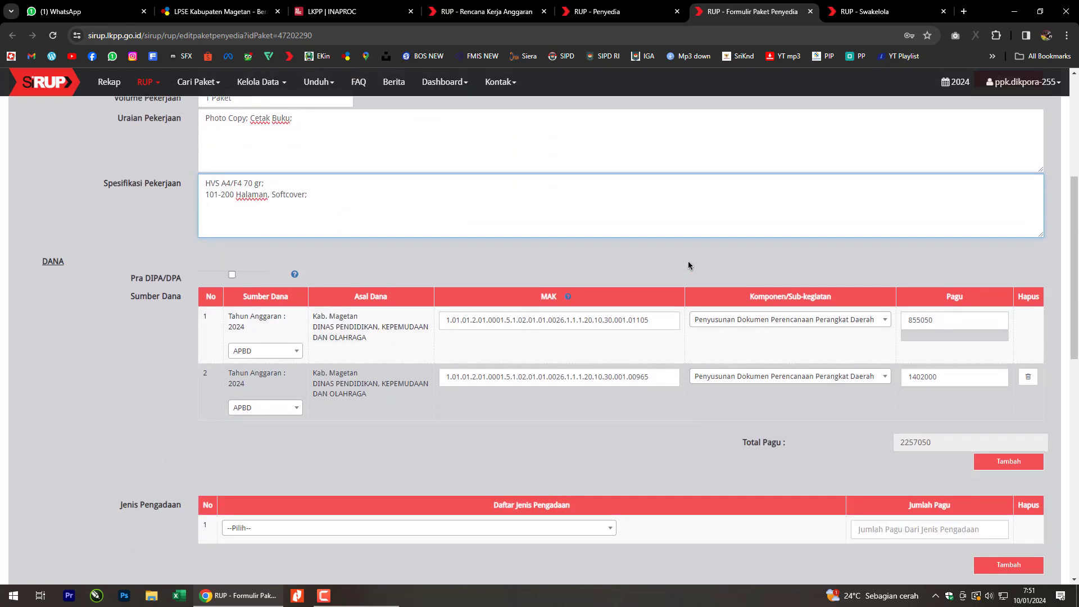
{"action": "scroll", "coordinate": [690, 251], "scroll_direction": "down", "scroll_amount": 2}
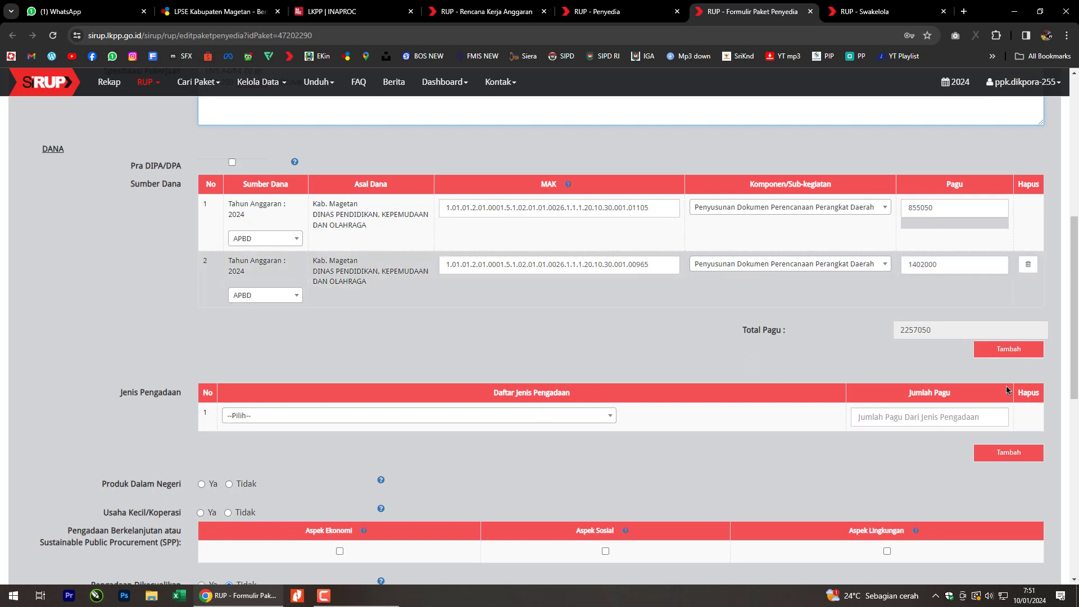
Choose Barang as the Jenis Pengadaan and confirm the selection stays in place.
{"action": "scroll", "coordinate": [302, 361], "scroll_direction": "down", "scroll_amount": 1}
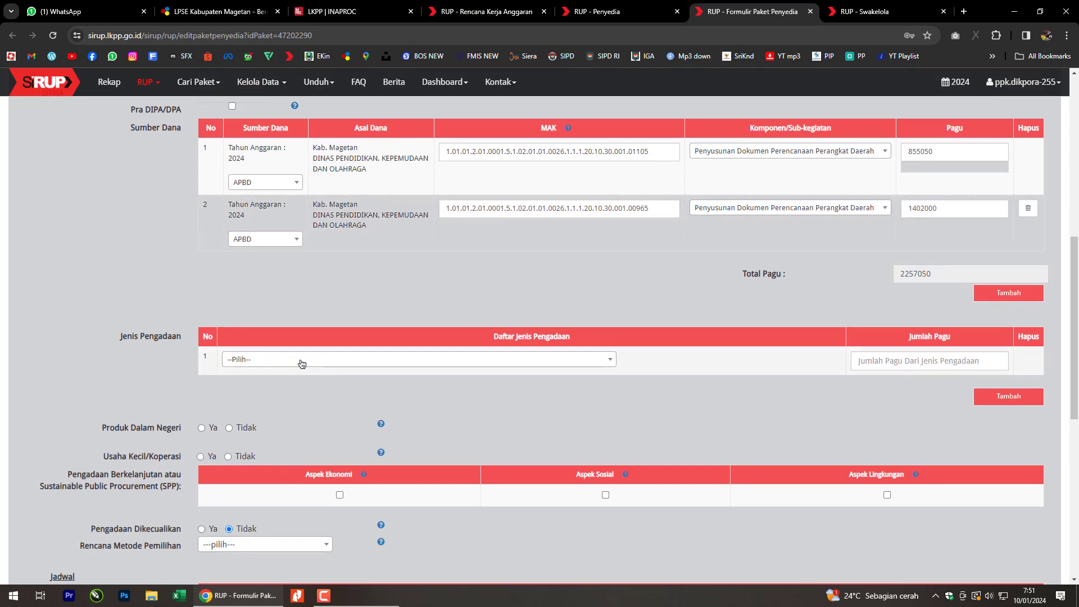
{"action": "left_click", "coordinate": [302, 361]}
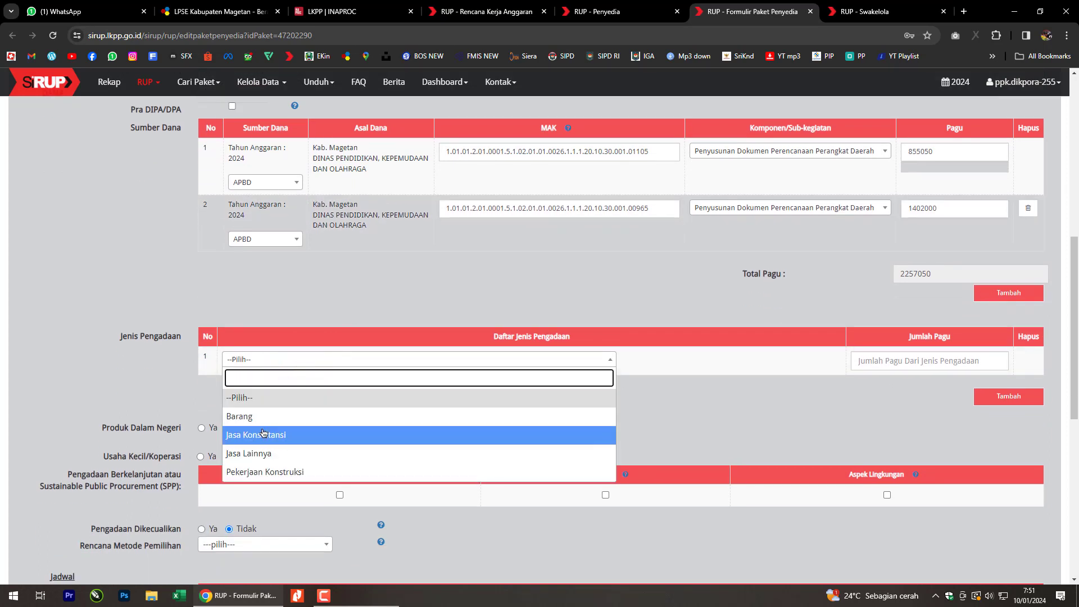
{"action": "left_click", "coordinate": [273, 416]}
{"action": "scroll", "coordinate": [350, 294], "scroll_direction": "up", "scroll_amount": 5}
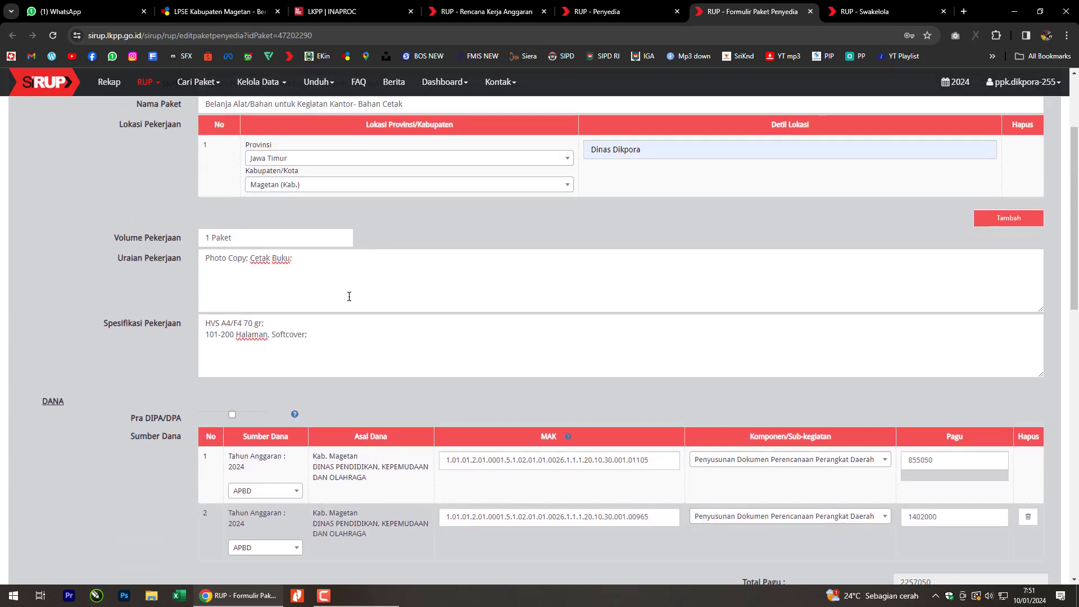
{"action": "scroll", "coordinate": [344, 301], "scroll_direction": "down", "scroll_amount": 7}
{"action": "scroll", "coordinate": [338, 308], "scroll_direction": "up", "scroll_amount": 6}
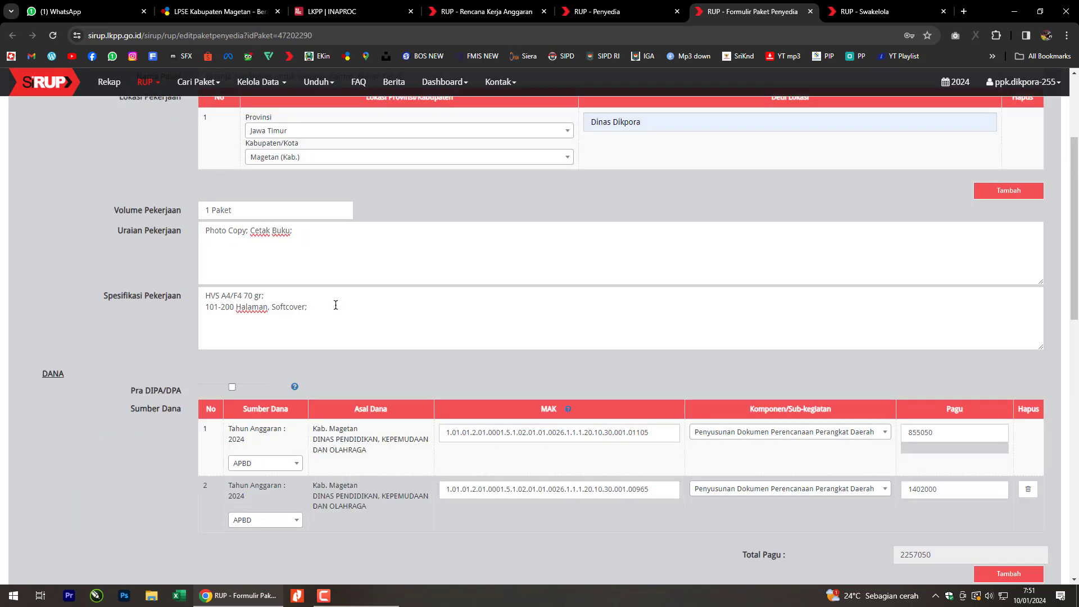
{"action": "scroll", "coordinate": [336, 304], "scroll_direction": "down", "scroll_amount": 7}
{"action": "scroll", "coordinate": [352, 286], "scroll_direction": "up", "scroll_amount": 2}
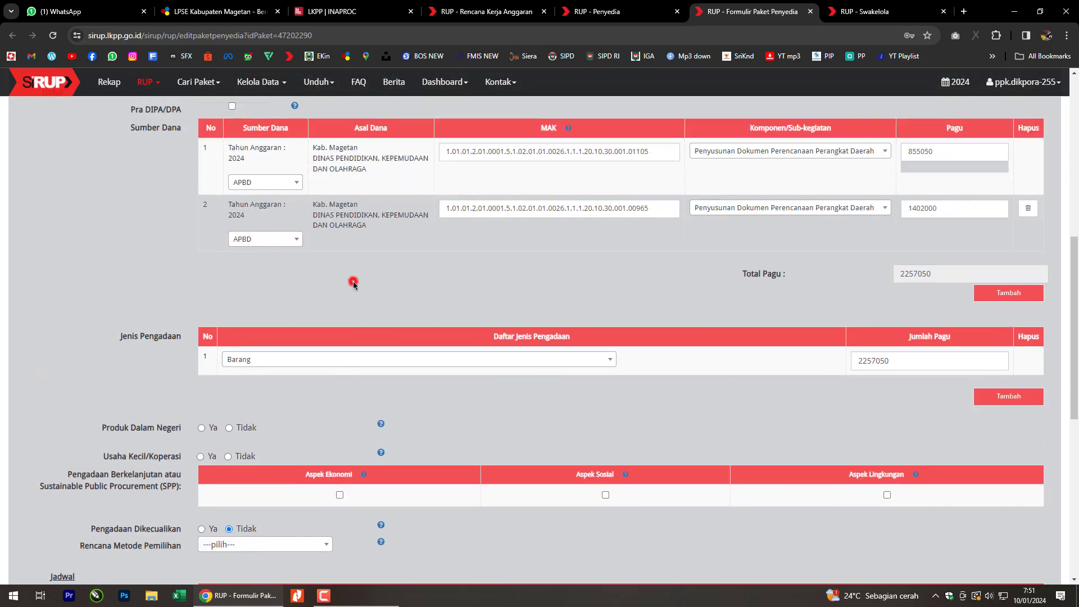
{"action": "left_click", "coordinate": [319, 360]}
{"action": "left_click", "coordinate": [468, 282]}
{"action": "scroll", "coordinate": [468, 289], "scroll_direction": "up", "scroll_amount": 4}
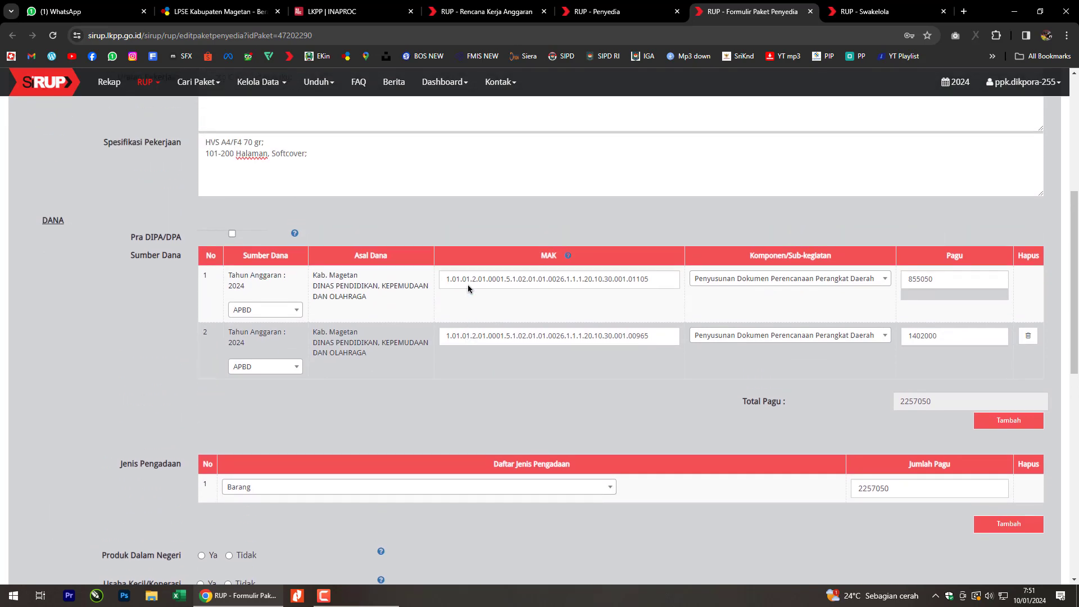
{"action": "scroll", "coordinate": [468, 289], "scroll_direction": "down", "scroll_amount": 2}
{"action": "scroll", "coordinate": [468, 289], "scroll_direction": "up", "scroll_amount": 1}
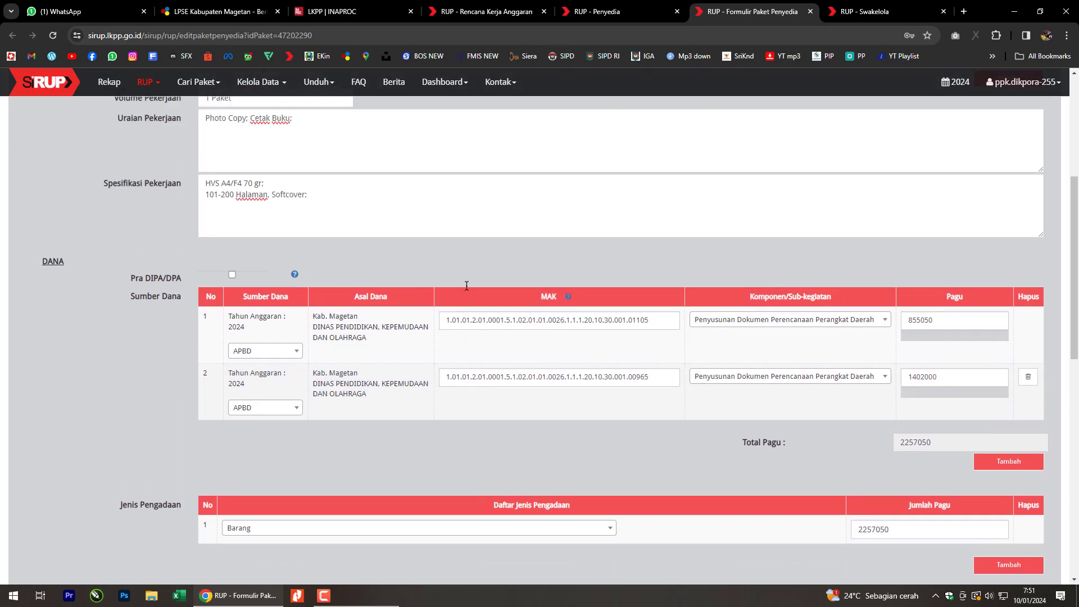
{"action": "scroll", "coordinate": [465, 289], "scroll_direction": "down", "scroll_amount": 3}
{"action": "scroll", "coordinate": [458, 293], "scroll_direction": "down", "scroll_amount": 2}
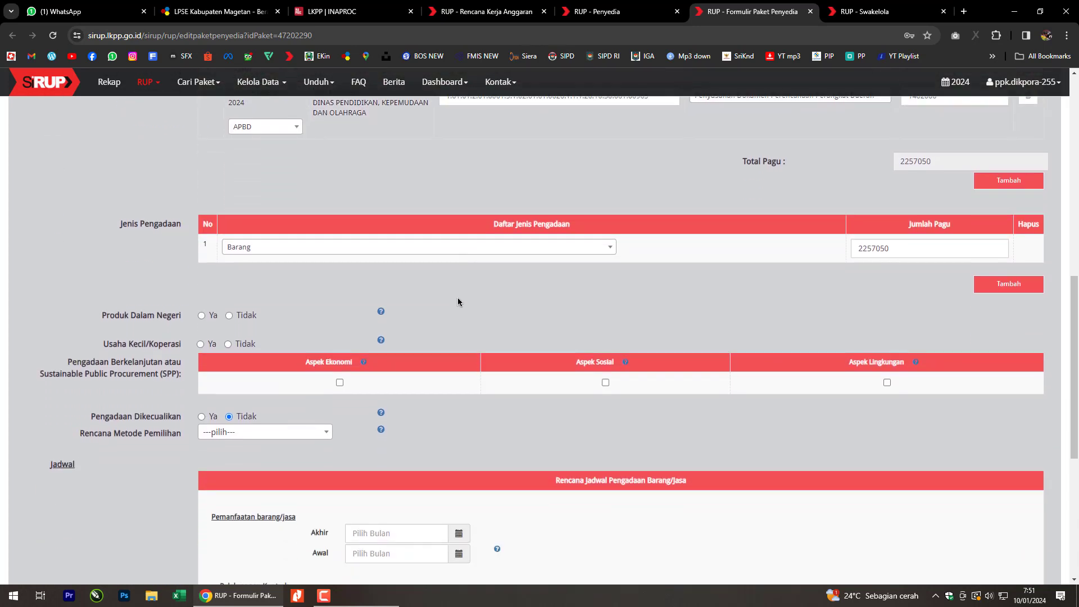
Mark the package as using domestic products and as reserved for small businesses/cooperatives.
{"action": "left_click", "coordinate": [202, 316]}
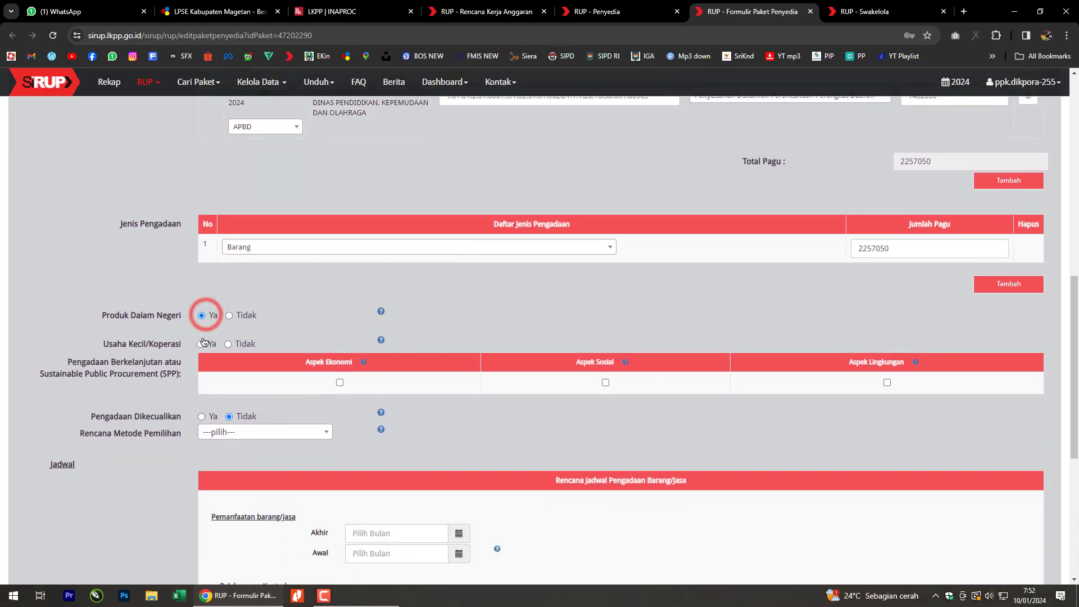
{"action": "left_click", "coordinate": [202, 344]}
{"action": "scroll", "coordinate": [310, 332], "scroll_direction": "down", "scroll_amount": 2}
Choose e-Purchasing as the Rencana Metode Pemilihan.
{"action": "left_click", "coordinate": [285, 328]}
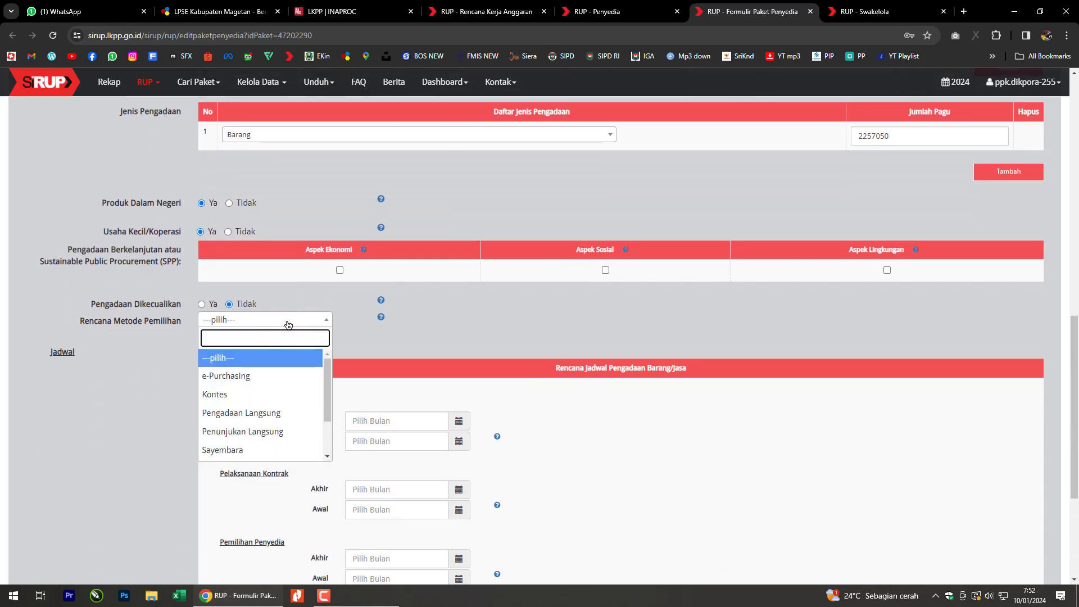
{"action": "left_click", "coordinate": [244, 376]}
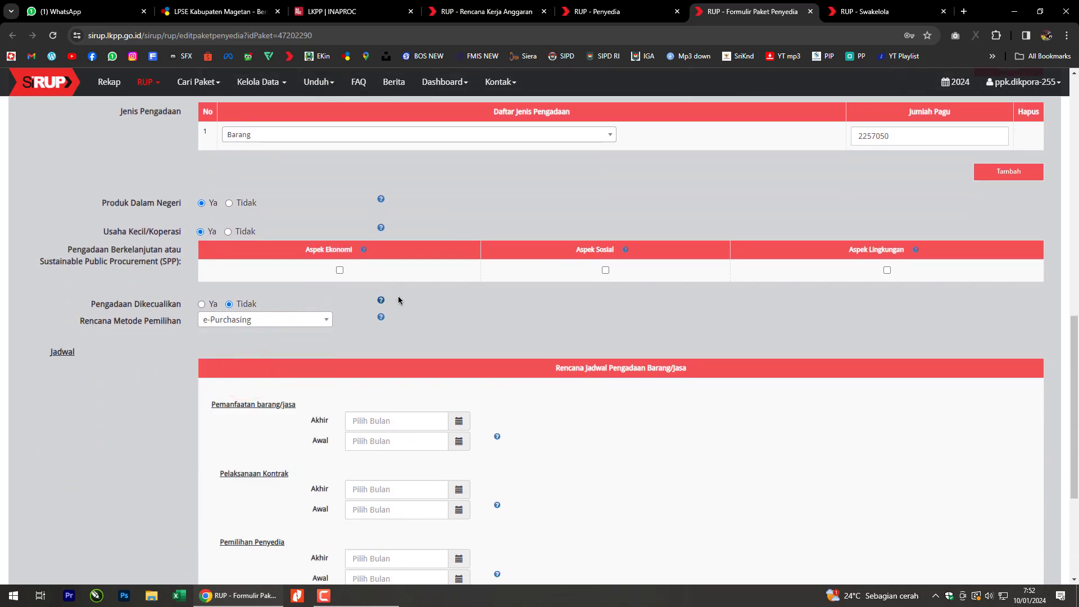
{"action": "left_click", "coordinate": [291, 320]}
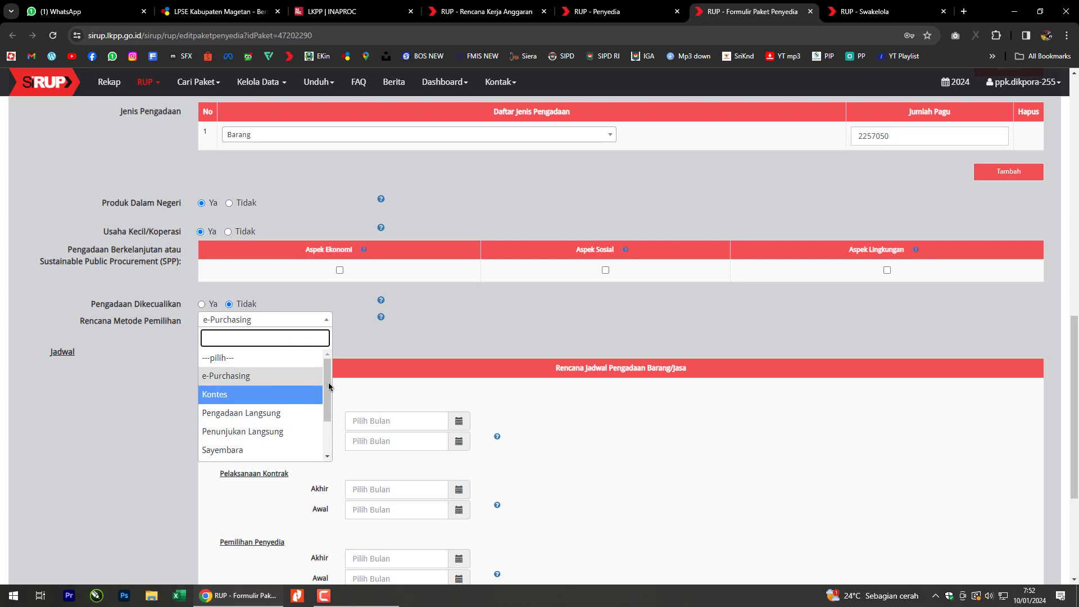
{"action": "left_click_drag", "start_coordinate": [329, 386], "coordinate": [335, 360]}
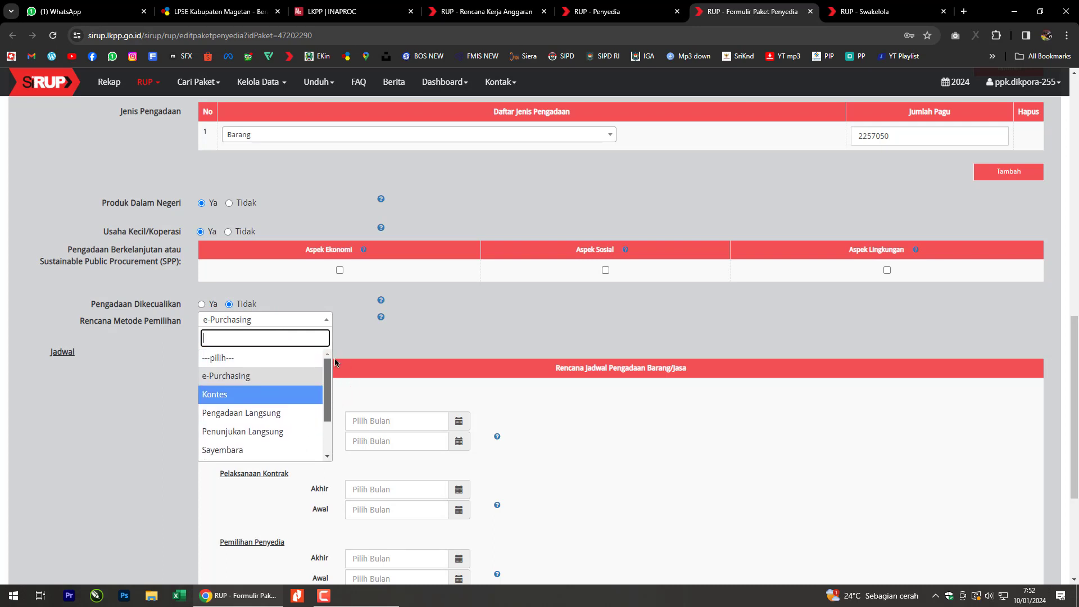
{"action": "left_click", "coordinate": [309, 380]}
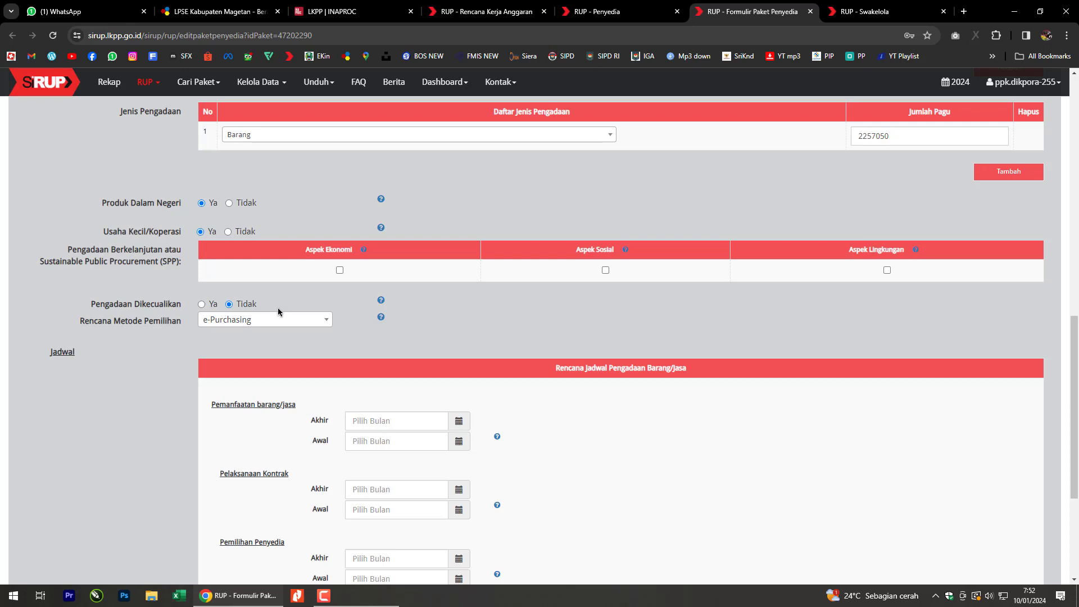
{"action": "left_click", "coordinate": [514, 309]}
{"action": "scroll", "coordinate": [692, 377], "scroll_direction": "up", "scroll_amount": 4}
{"action": "scroll", "coordinate": [687, 380], "scroll_direction": "down", "scroll_amount": 5}
{"action": "scroll", "coordinate": [690, 384], "scroll_direction": "down", "scroll_amount": 1}
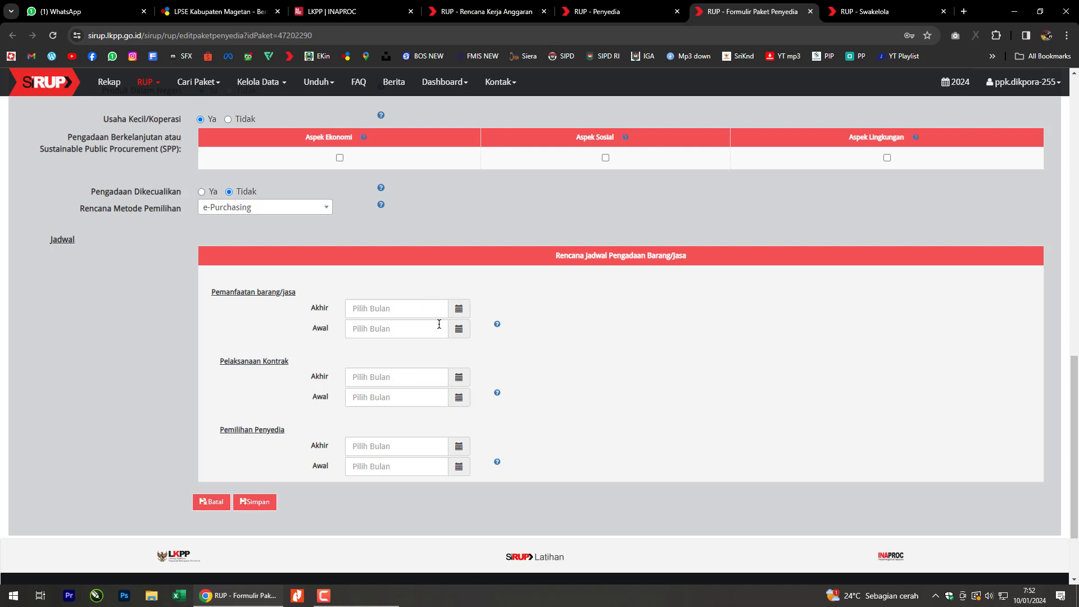
Set both the usage (Pemanfaatan) start and end months to April 2024.
{"action": "left_click", "coordinate": [670, 355]}
{"action": "left_click", "coordinate": [459, 328]}
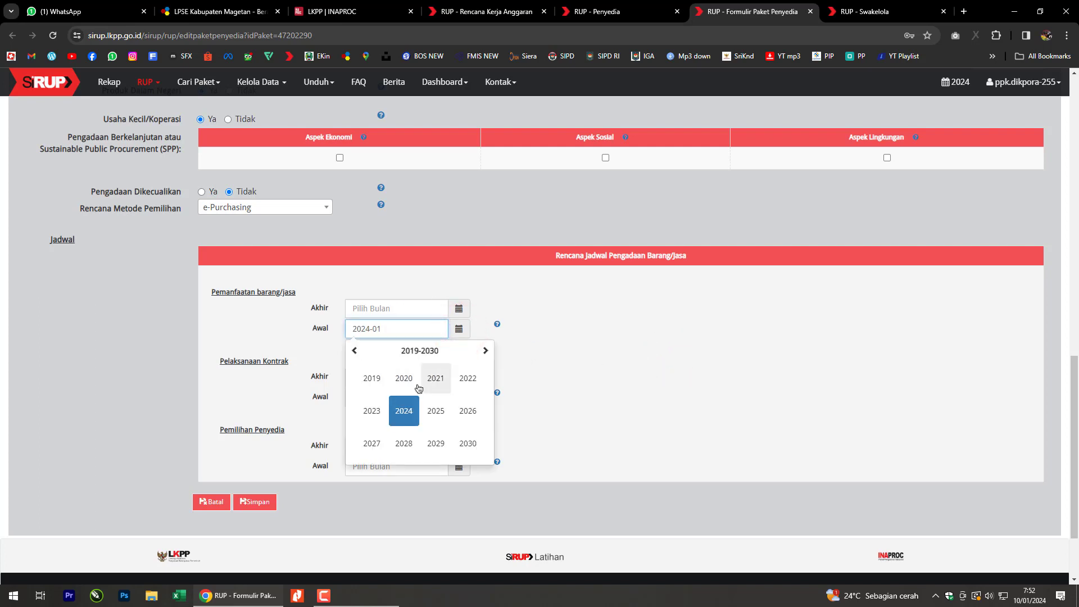
{"action": "left_click", "coordinate": [403, 413]}
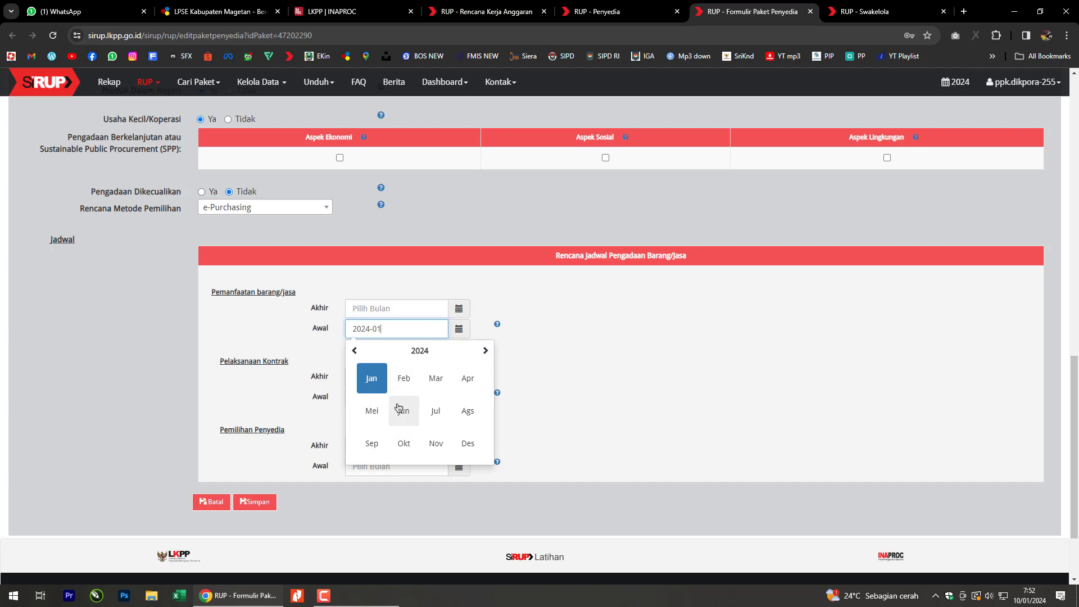
{"action": "left_click", "coordinate": [467, 379]}
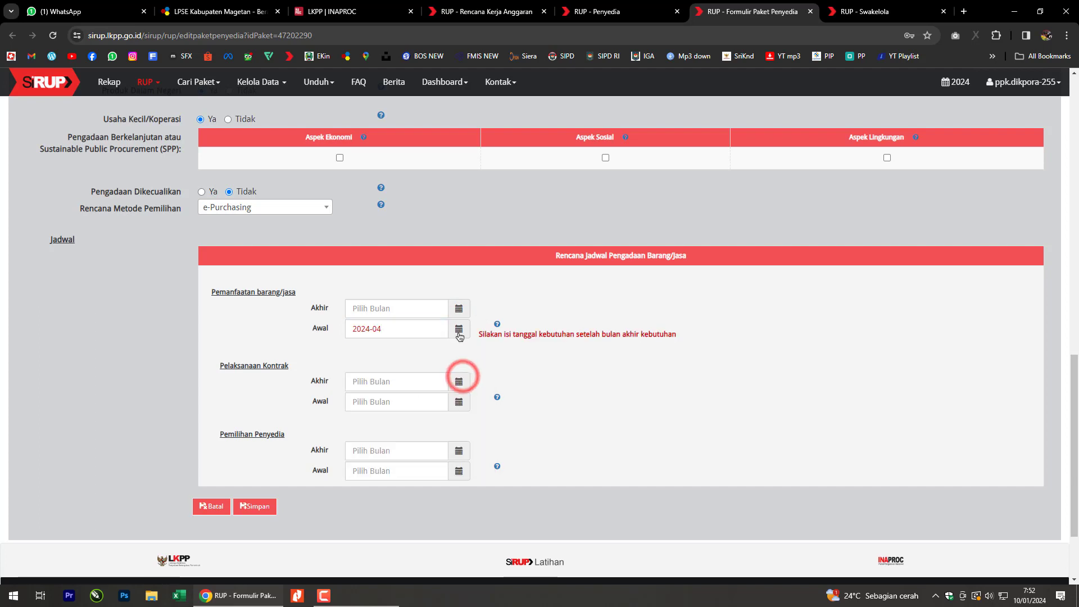
{"action": "left_click", "coordinate": [458, 308]}
{"action": "left_click", "coordinate": [413, 390]}
{"action": "left_click", "coordinate": [464, 358]}
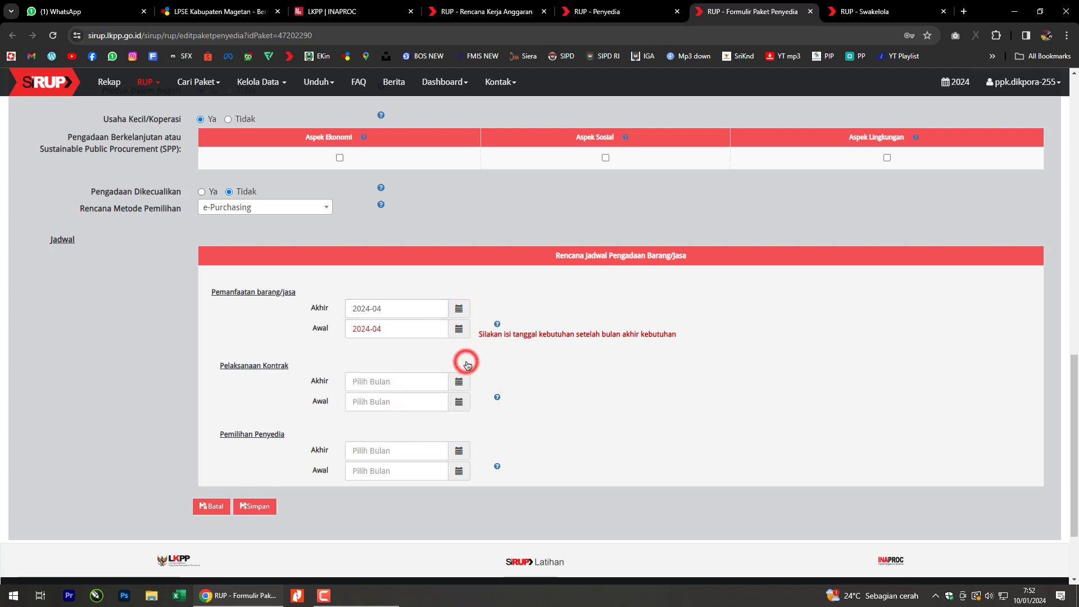
Set both the contract execution start and end months to March 2024.
{"action": "left_click", "coordinate": [459, 383]}
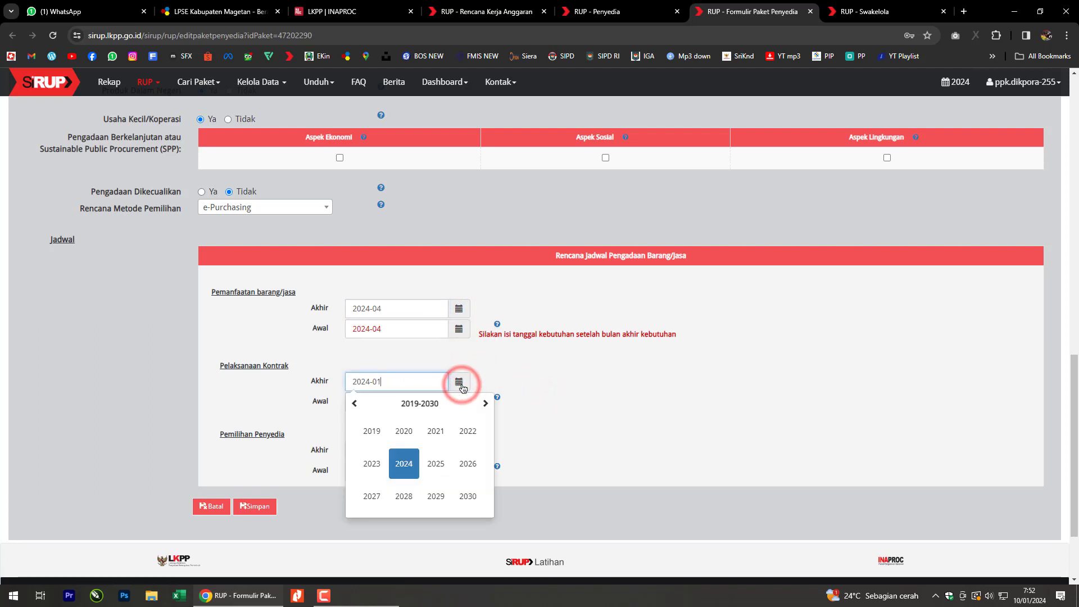
{"action": "left_click", "coordinate": [551, 400]}
{"action": "left_click", "coordinate": [453, 379]}
{"action": "left_click", "coordinate": [405, 464]}
{"action": "left_click", "coordinate": [437, 432]}
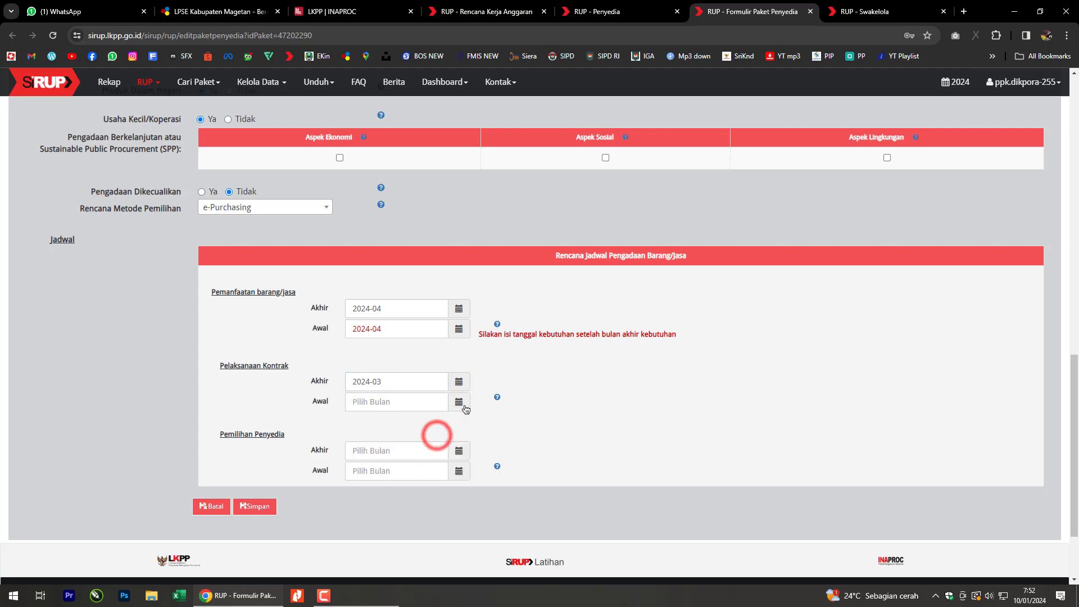
{"action": "left_click", "coordinate": [459, 402]}
{"action": "left_click", "coordinate": [404, 481]}
{"action": "left_click", "coordinate": [437, 447]}
{"action": "left_click", "coordinate": [555, 398]}
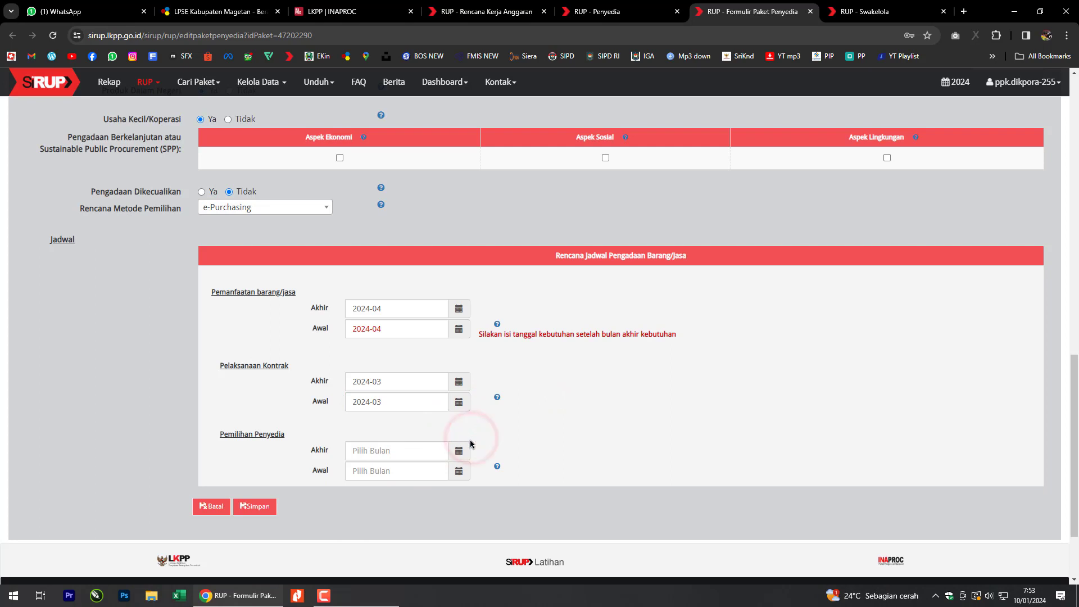
Set both the provider selection start and end months to March 2024.
{"action": "left_click", "coordinate": [462, 457]}
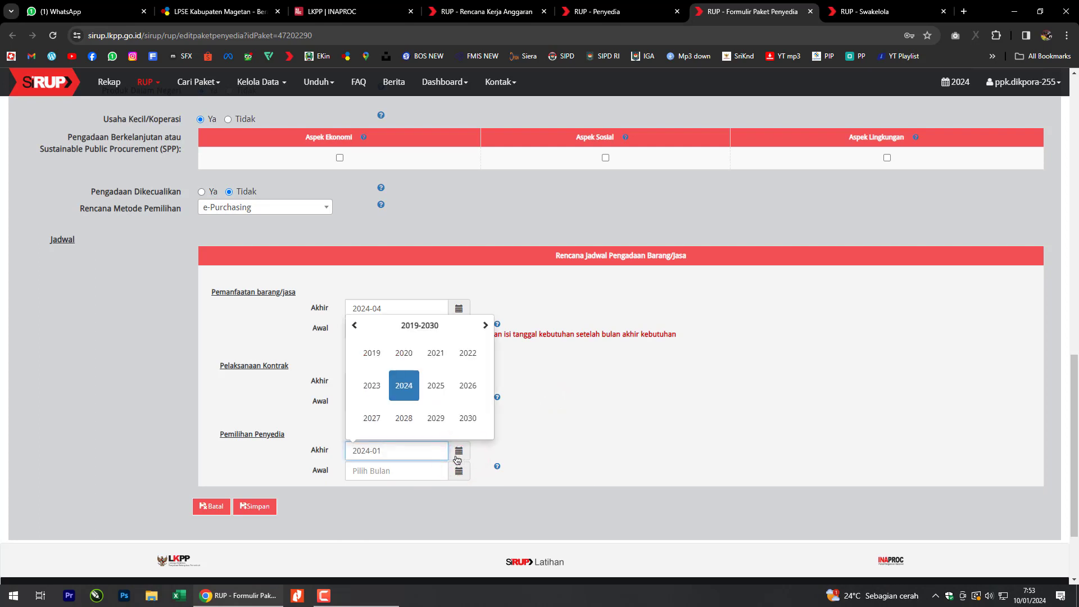
{"action": "left_click", "coordinate": [559, 416]}
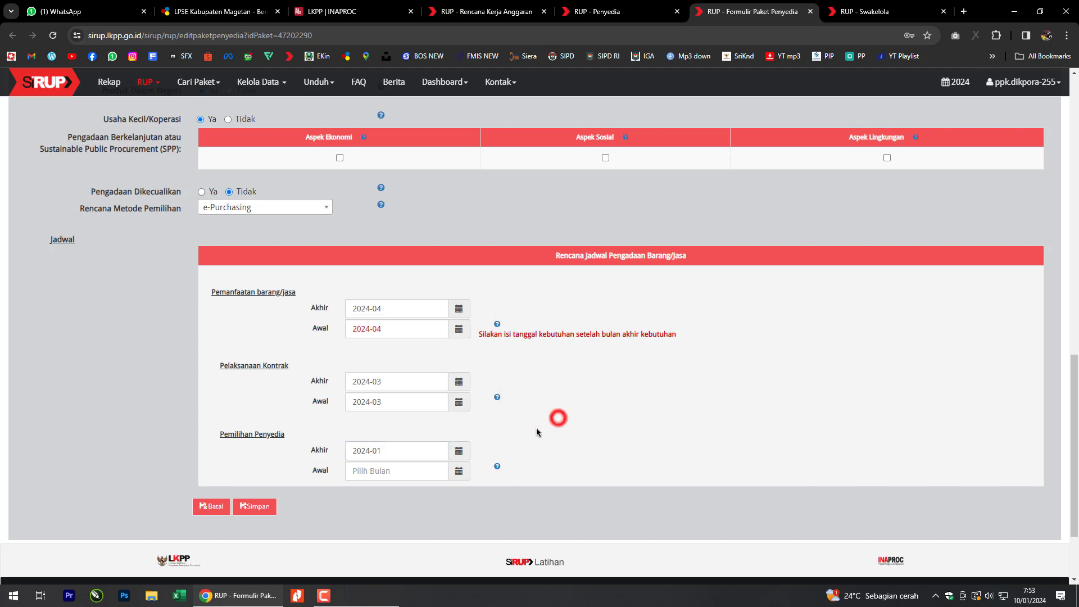
{"action": "left_click", "coordinate": [459, 457]}
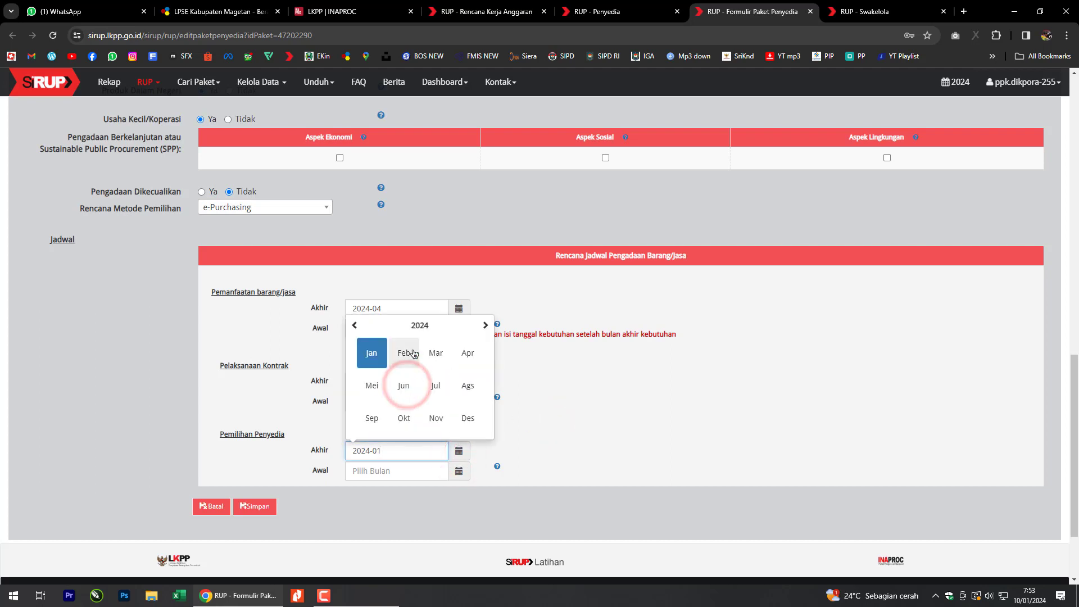
{"action": "left_click", "coordinate": [428, 357]}
{"action": "left_click", "coordinate": [446, 472]}
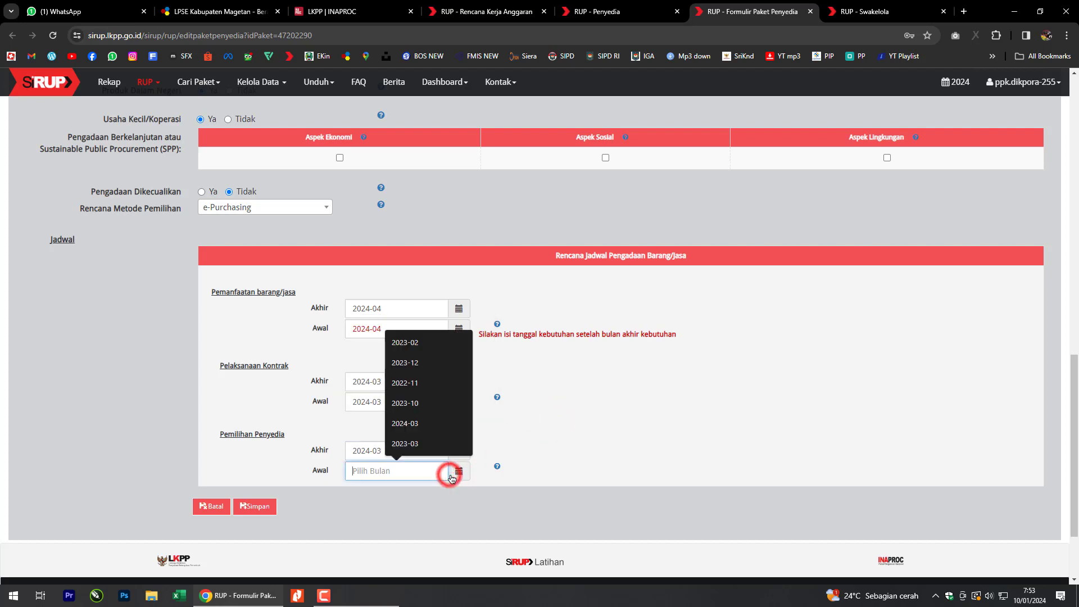
{"action": "left_click", "coordinate": [539, 450]}
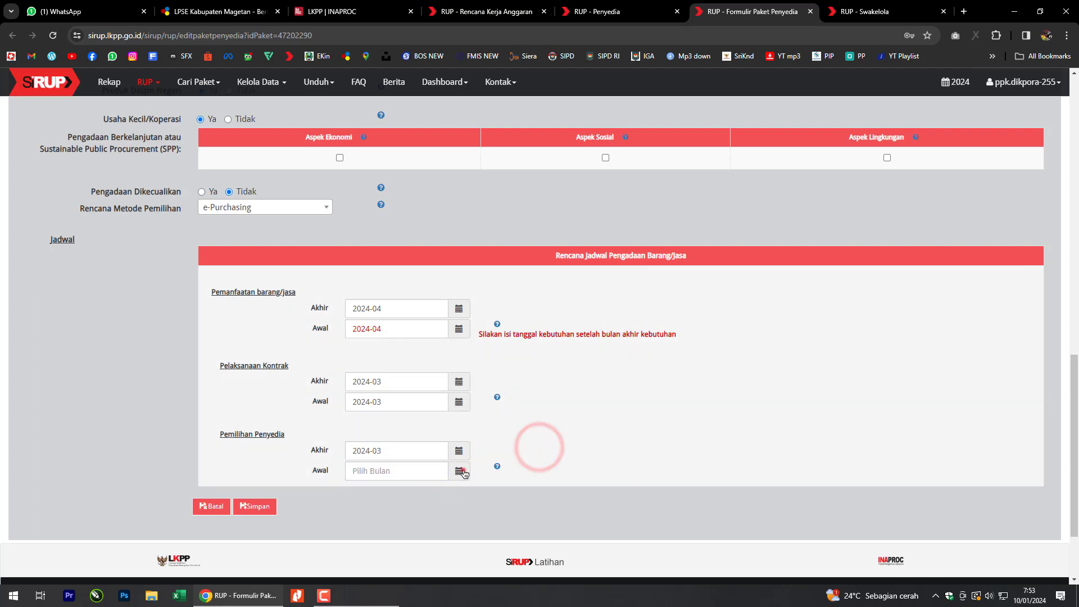
{"action": "left_click", "coordinate": [459, 470]}
{"action": "left_click", "coordinate": [405, 408]}
{"action": "left_click", "coordinate": [432, 376]}
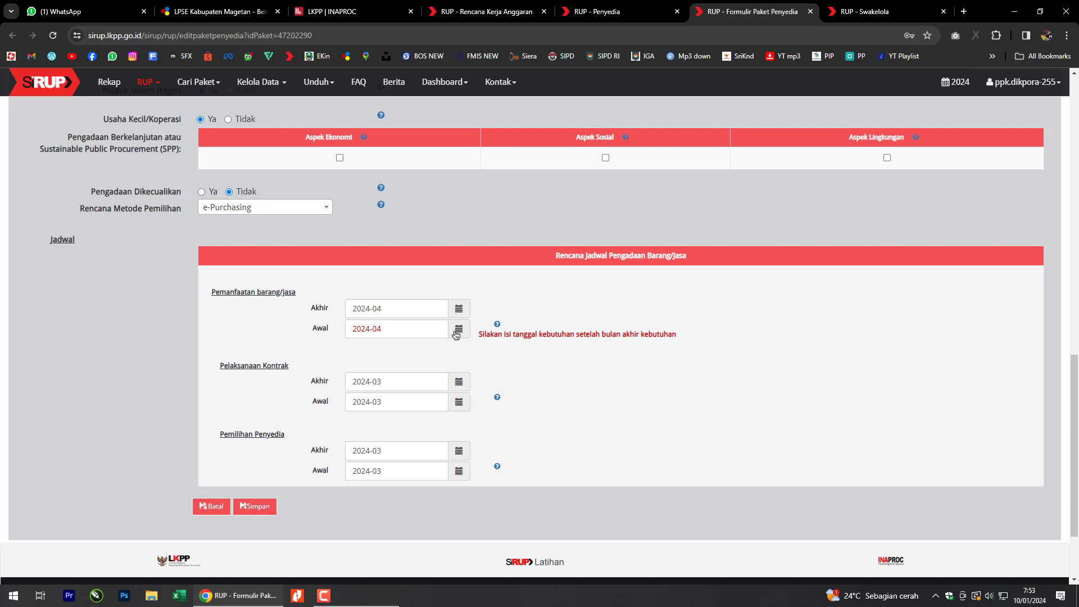
Re-pick April 2024 for the usage start to clear the date warning.
{"action": "left_click", "coordinate": [424, 326]}
{"action": "left_click", "coordinate": [434, 307]}
{"action": "left_click", "coordinate": [416, 332]}
{"action": "left_click", "coordinate": [408, 375]}
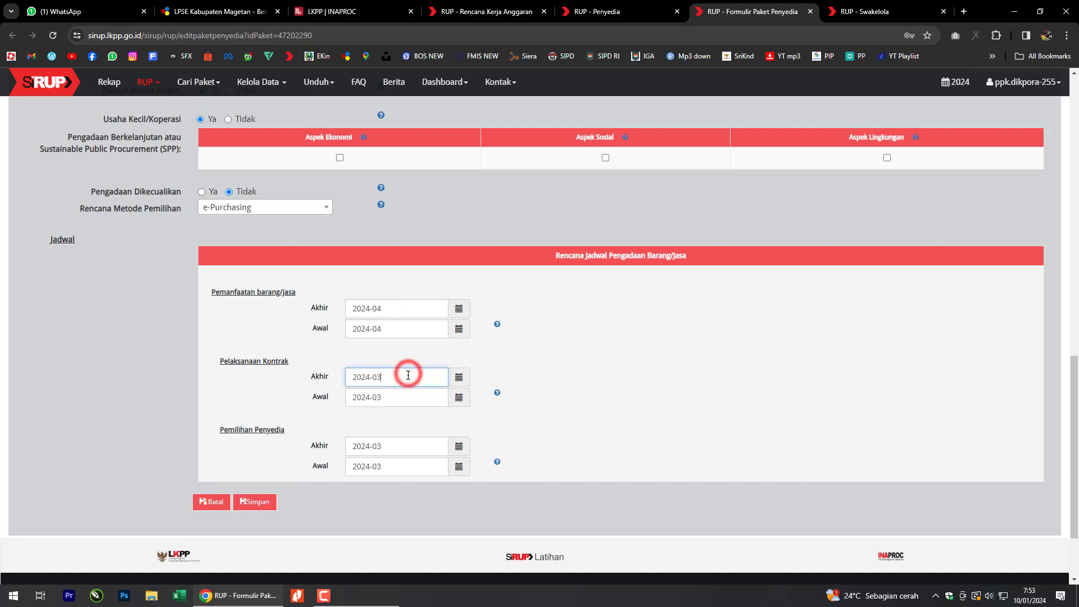
{"action": "left_click", "coordinate": [411, 420]}
Save the Bahan Cetak package, then reapply the Penyedia list filter to confirm its March 2024 Waktu Pemilihan.
{"action": "left_click", "coordinate": [267, 504]}
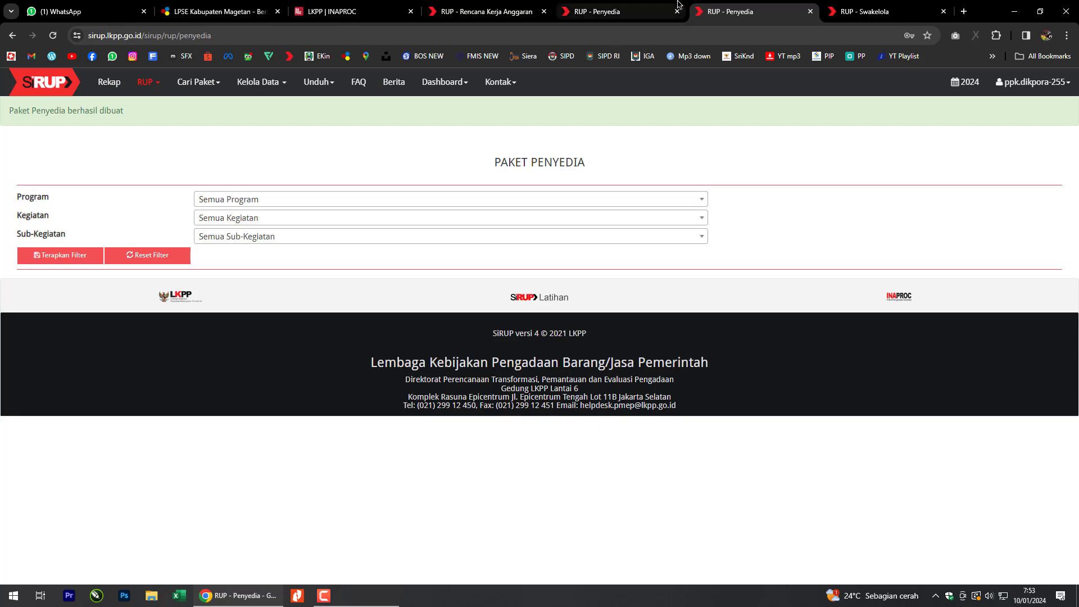
{"action": "left_click", "coordinate": [644, 6]}
{"action": "left_click", "coordinate": [71, 221]}
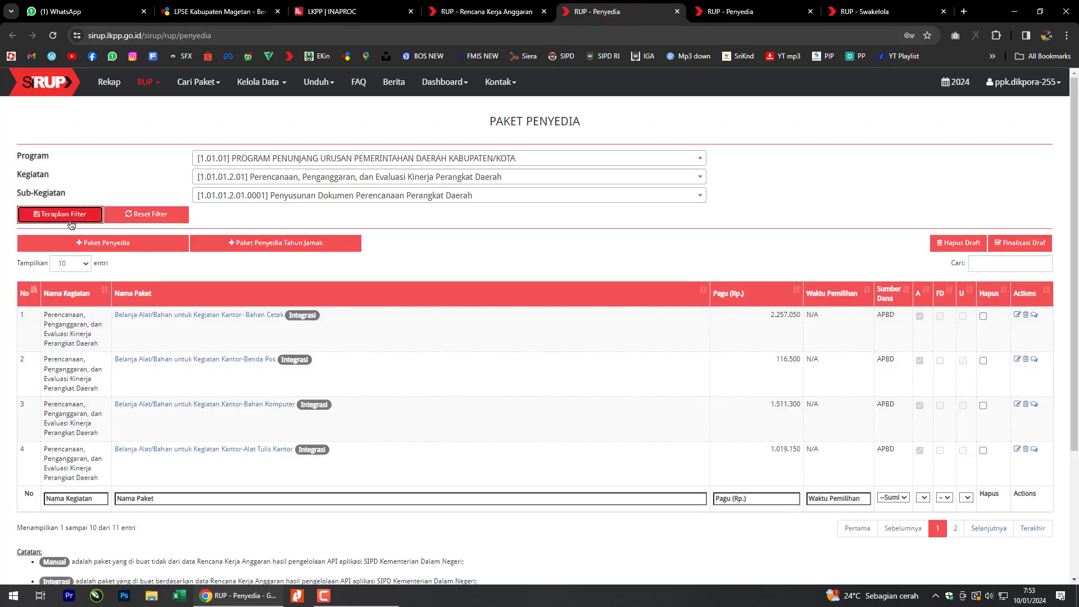
{"action": "left_click", "coordinate": [73, 221]}
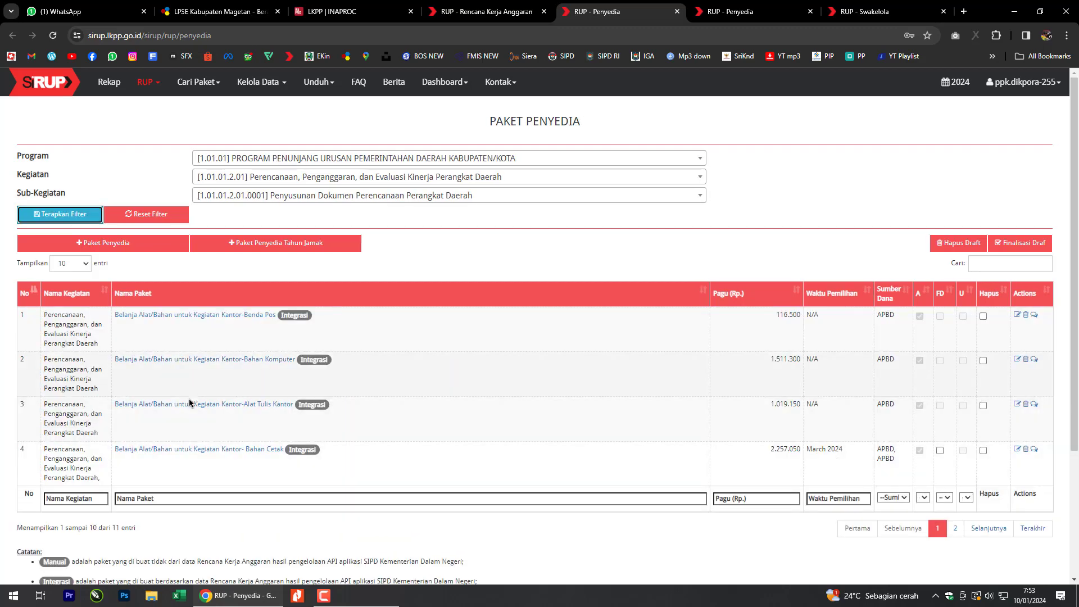
{"action": "mouse_move", "coordinate": [114, 451]}
{"action": "left_mouse_down"}
{"action": "mouse_move", "coordinate": [181, 464]}
{"action": "mouse_move", "coordinate": [865, 462]}
{"action": "left_mouse_up"}
{"action": "left_click", "coordinate": [835, 462]}
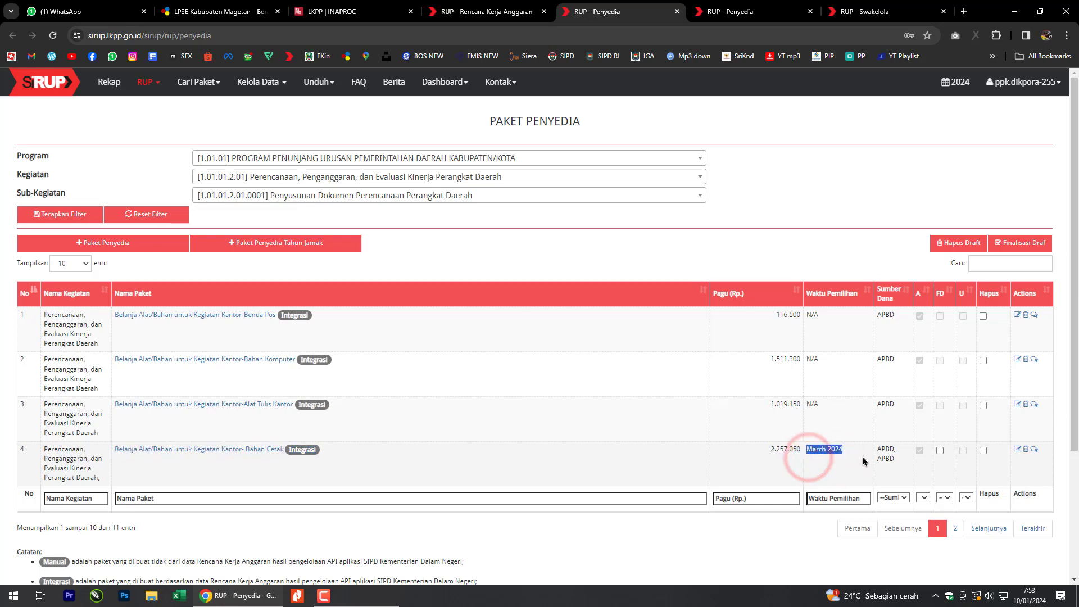
{"action": "left_click", "coordinate": [863, 457]}
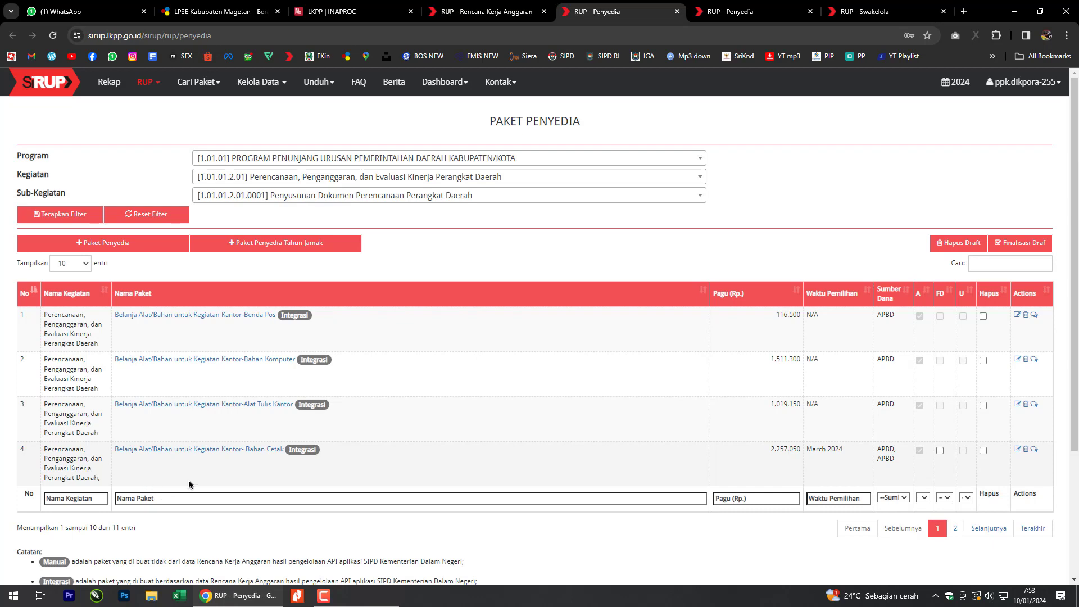
Close the extra Paket Penyedia browser tab, then go back to the Rencana Kerja Anggaran 2024 tab.
{"action": "left_click", "coordinate": [461, 10]}
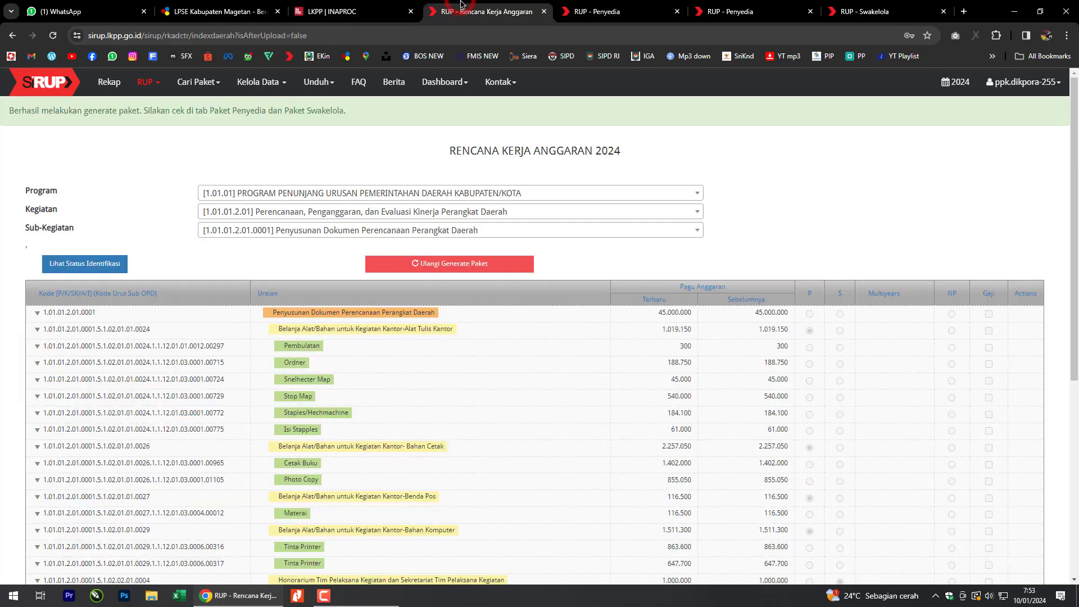
{"action": "left_click", "coordinate": [584, 10]}
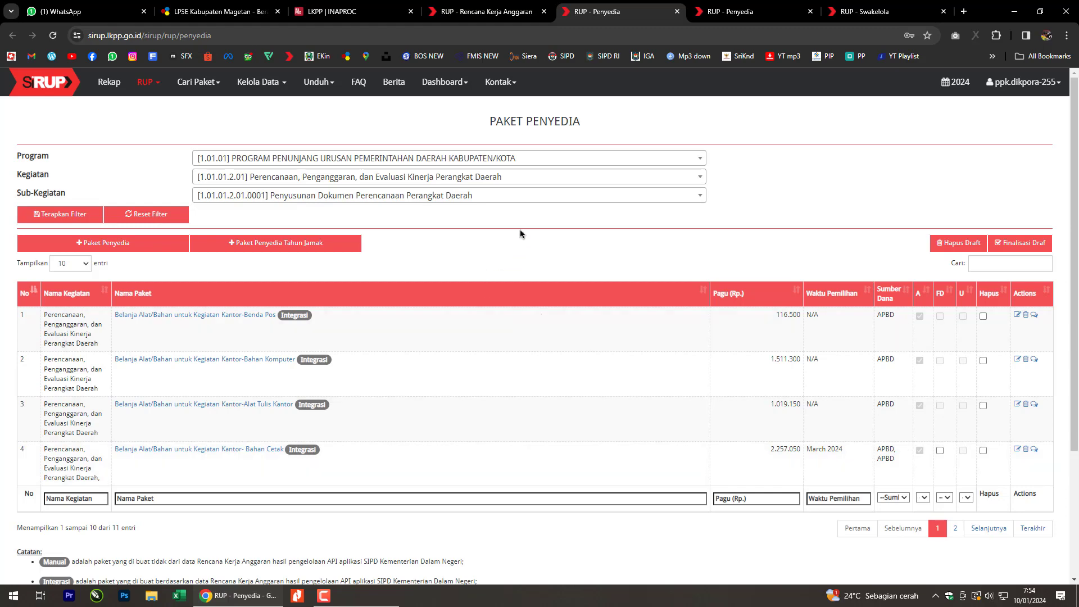
{"action": "left_click", "coordinate": [703, 9]}
{"action": "left_click", "coordinate": [668, 7]}
{"action": "left_click", "coordinate": [743, 6]}
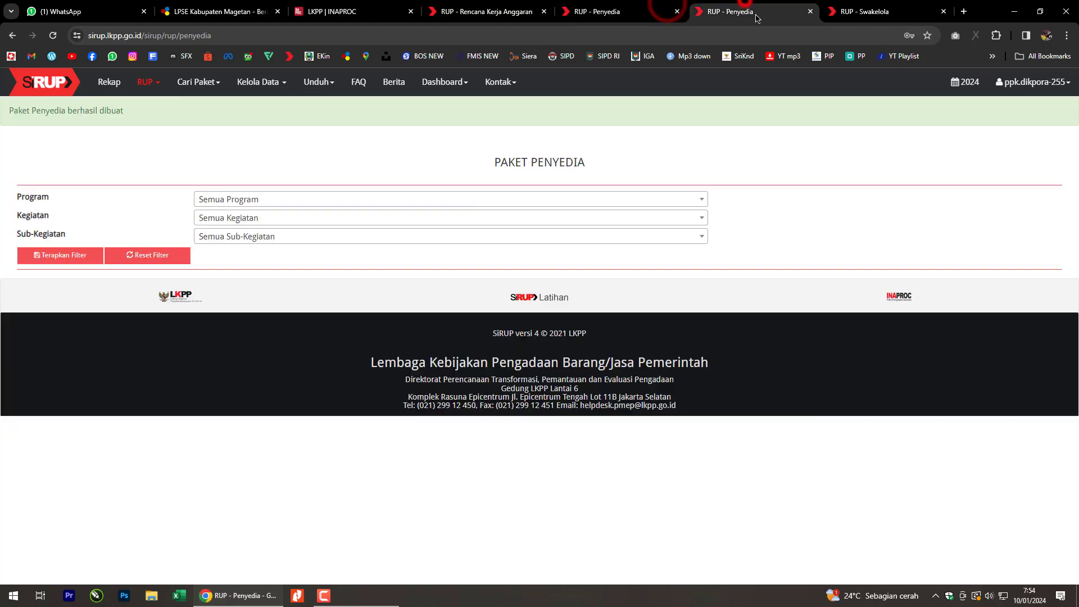
{"action": "left_click", "coordinate": [810, 11]}
{"action": "left_click", "coordinate": [738, 5]}
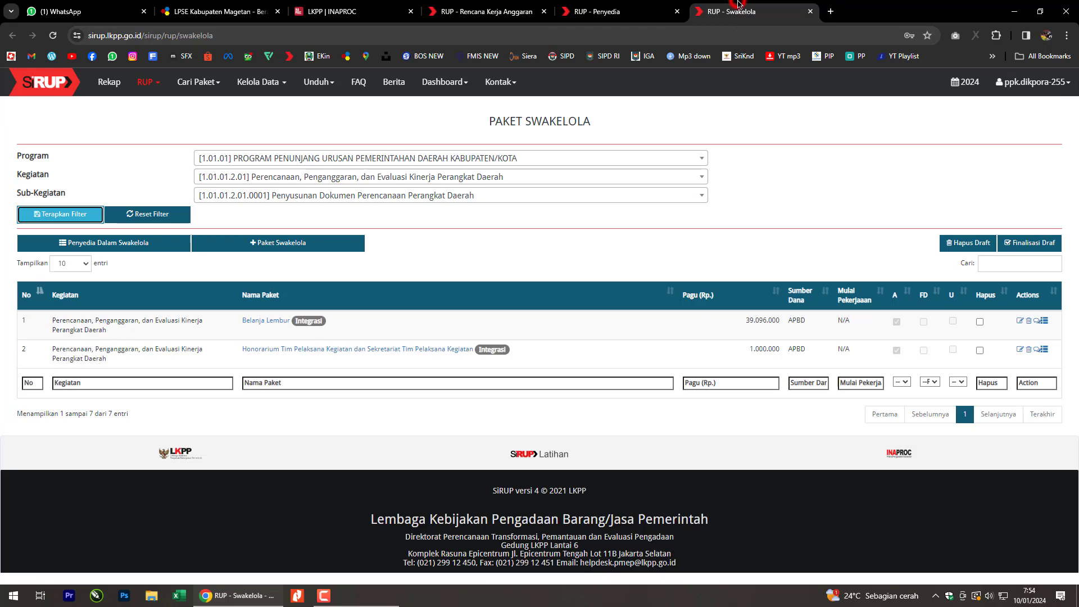
{"action": "left_click", "coordinate": [646, 6]}
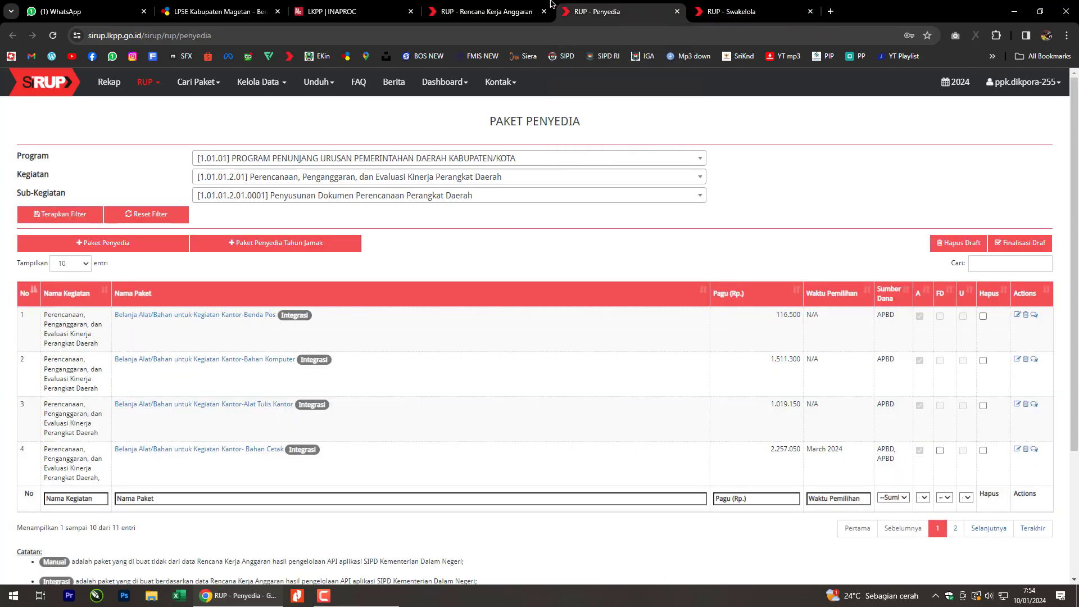
{"action": "left_click", "coordinate": [531, 7]}
{"action": "left_click", "coordinate": [787, 155]}
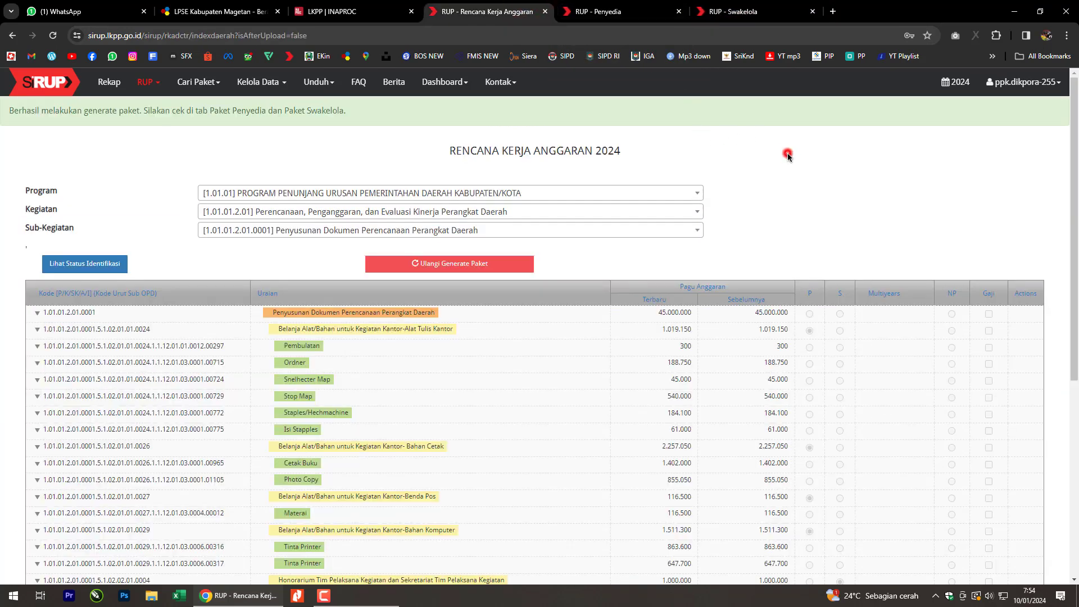